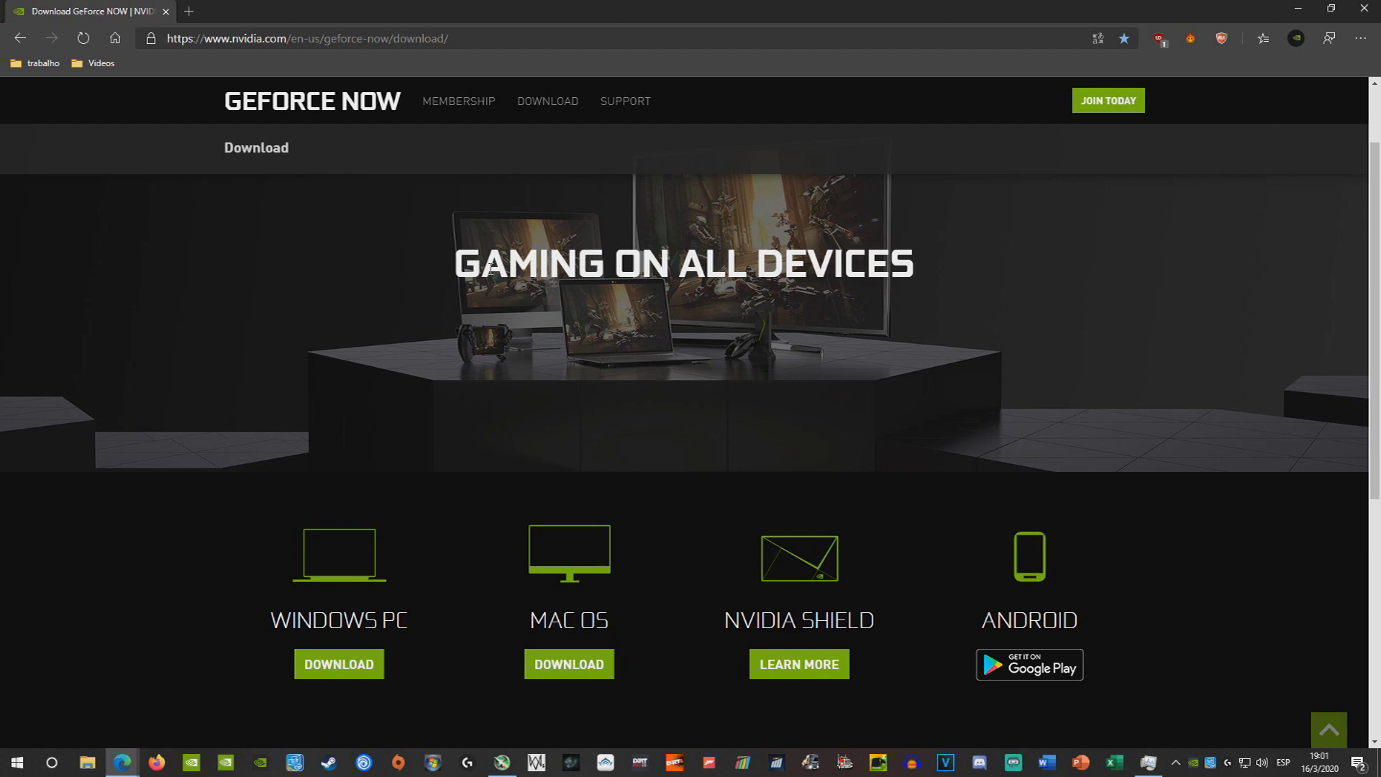
Open the browser's extensions page, go to the Microsoft Edge Addons store, and close the extensions page.
{"action": "left_click", "coordinate": [1361, 38]}
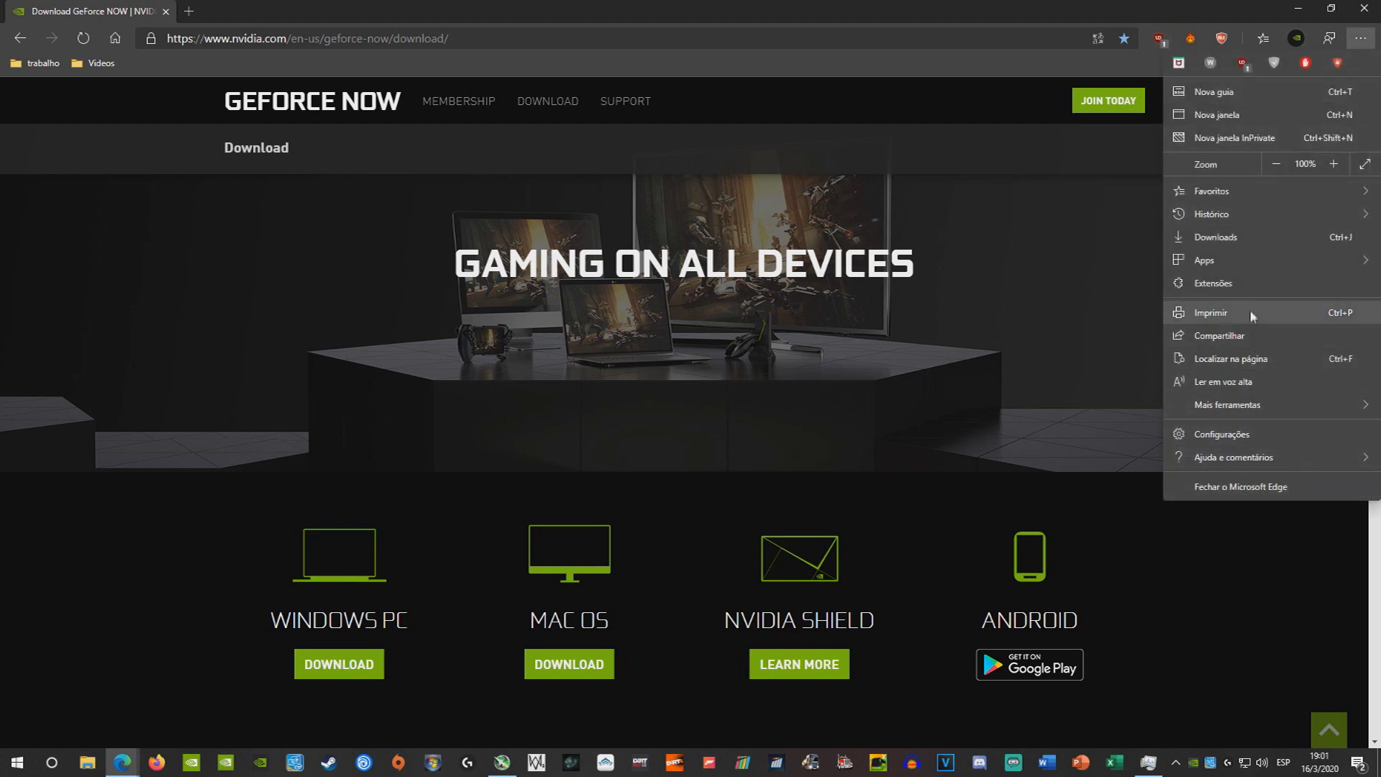
{"action": "mouse_move", "coordinate": [1215, 398]}
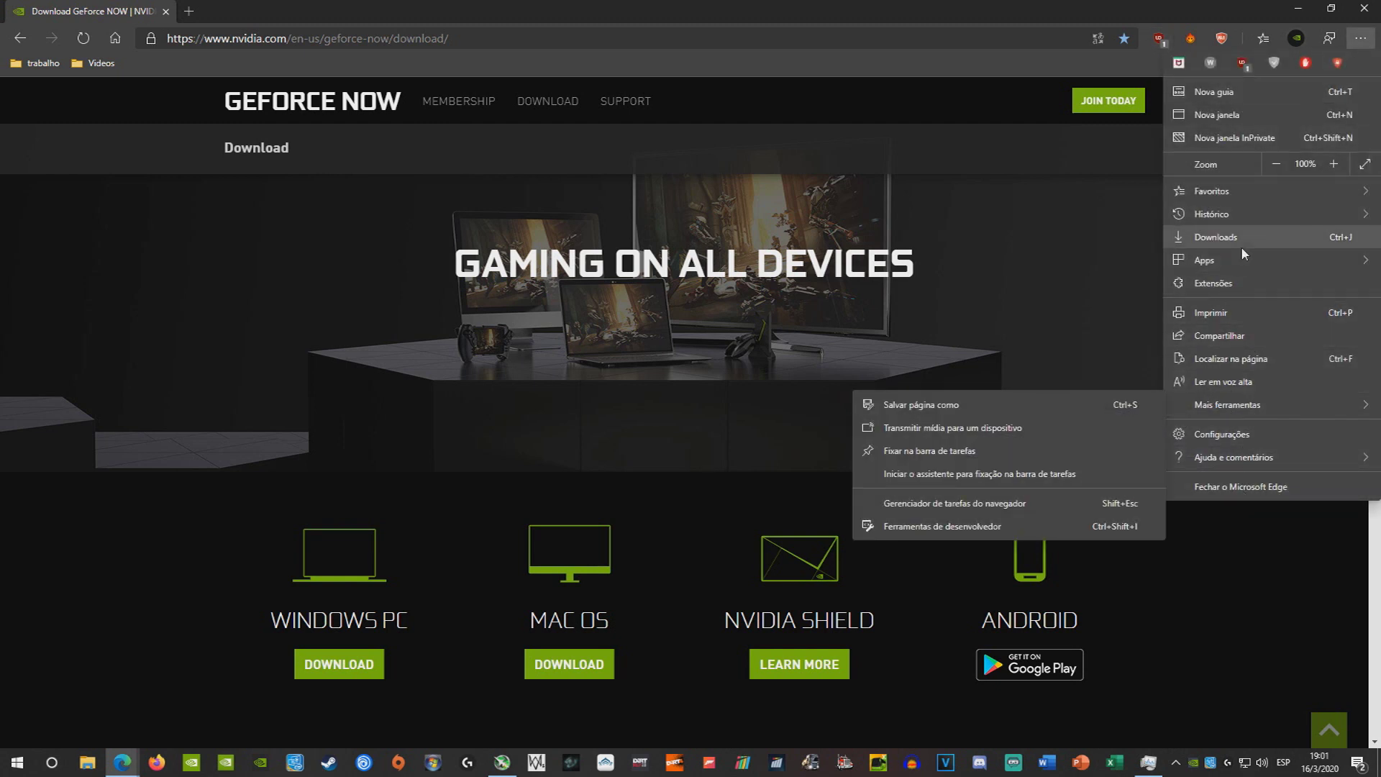
{"action": "left_click", "coordinate": [1203, 287]}
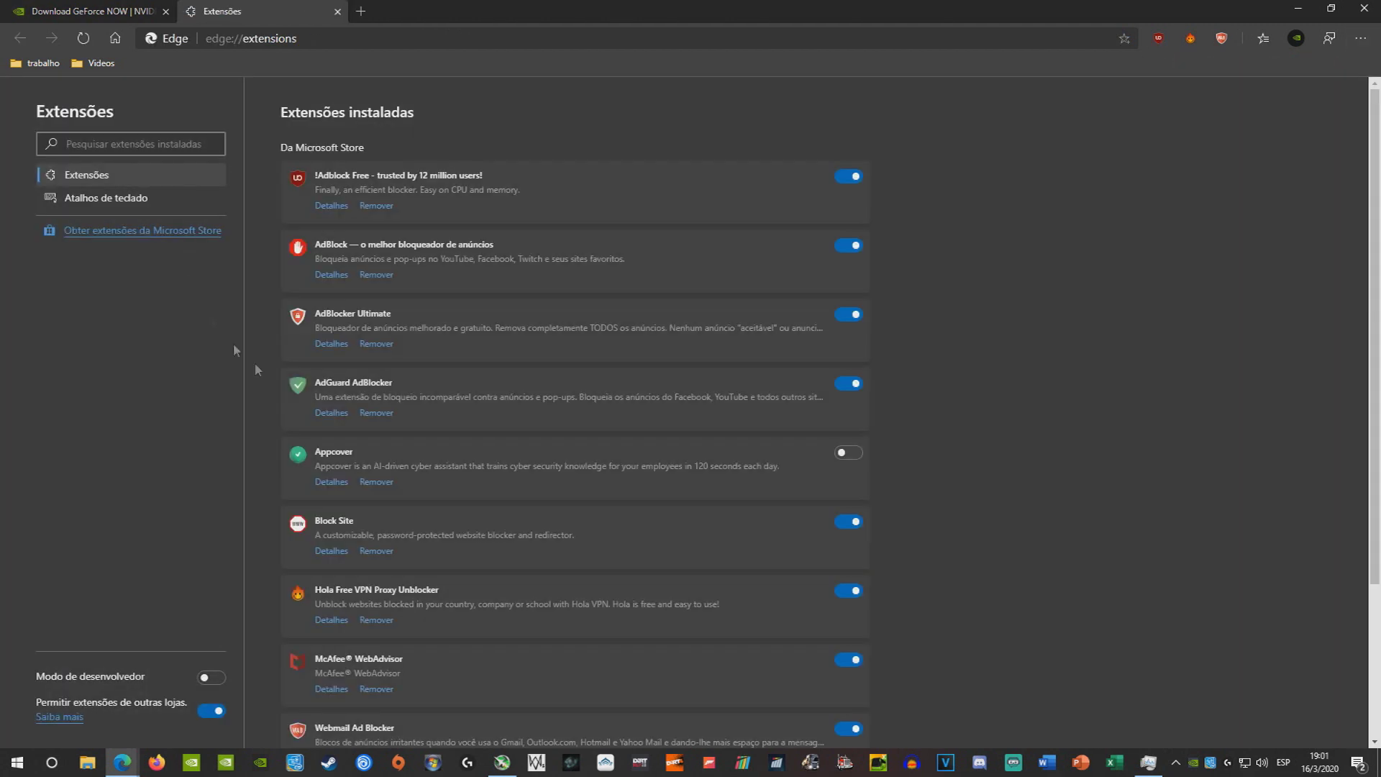
{"action": "left_click", "coordinate": [139, 230]}
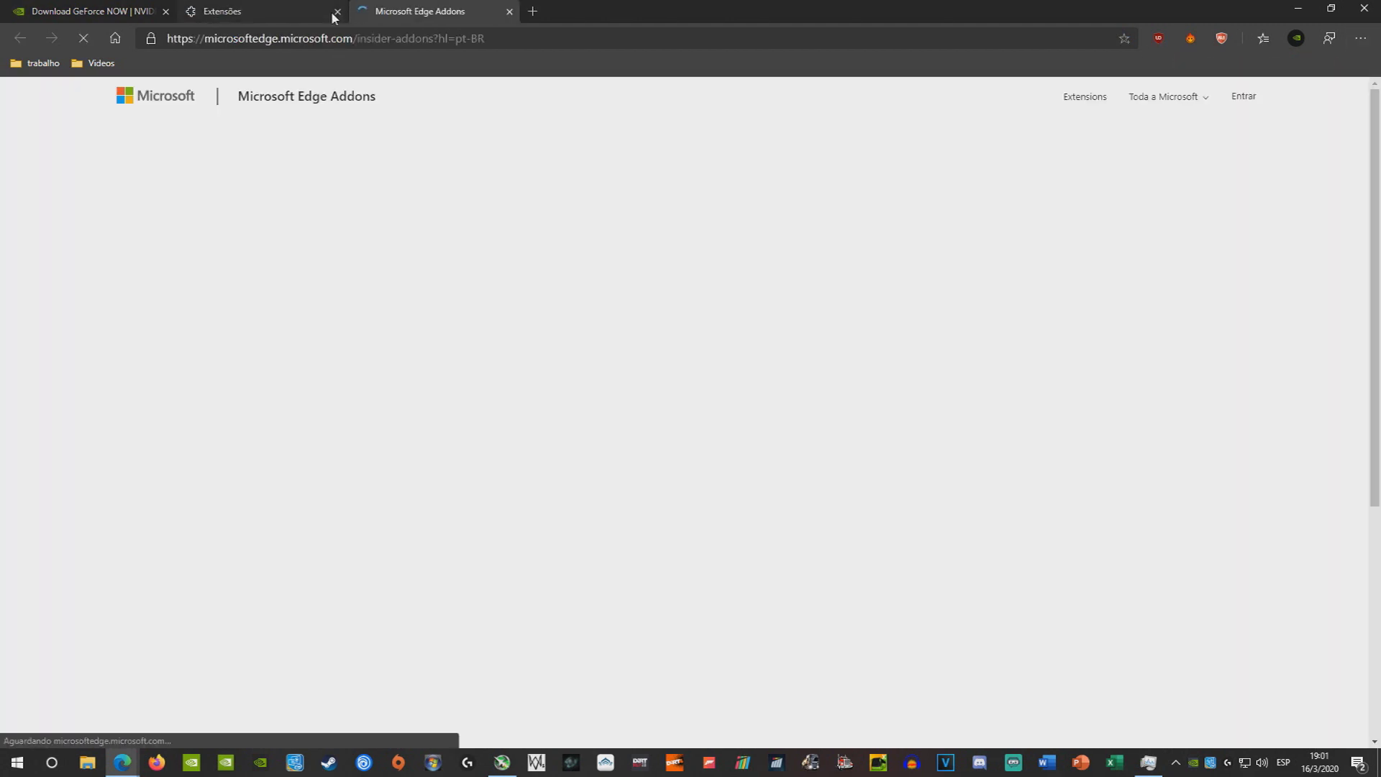
{"action": "left_click", "coordinate": [337, 12]}
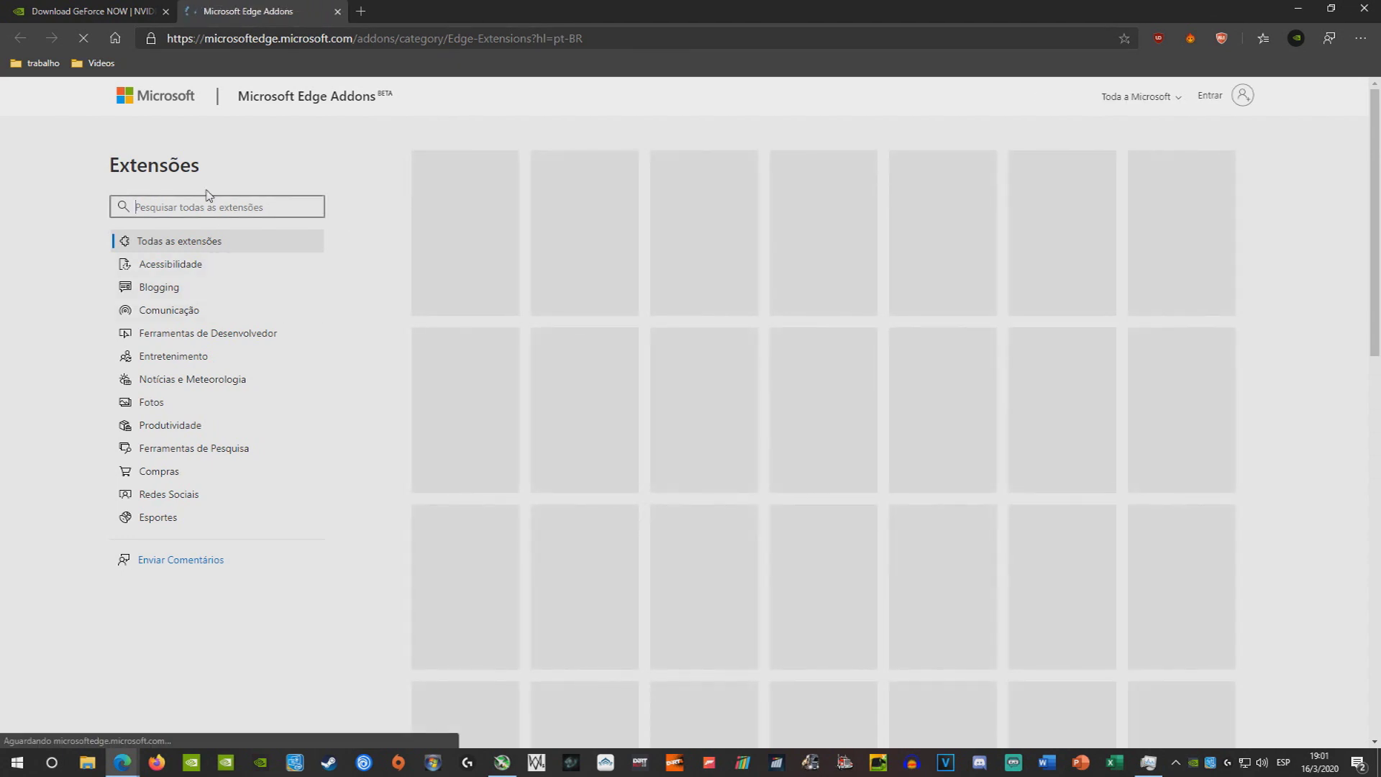
Search the extension store for "vpn", view the Hola Free VPN Proxy Unblocker page, and close it.
{"action": "type", "text": "vpn"}
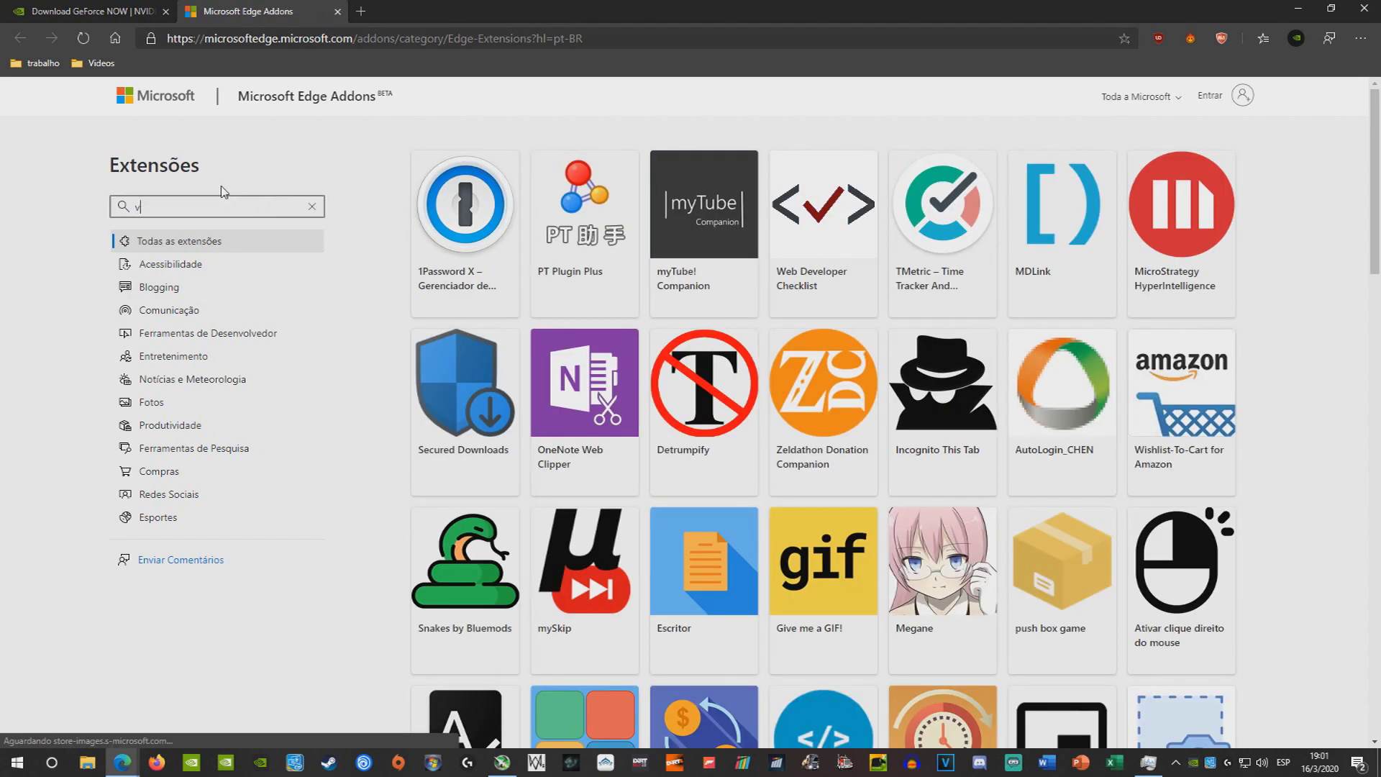
{"action": "key", "text": "Return"}
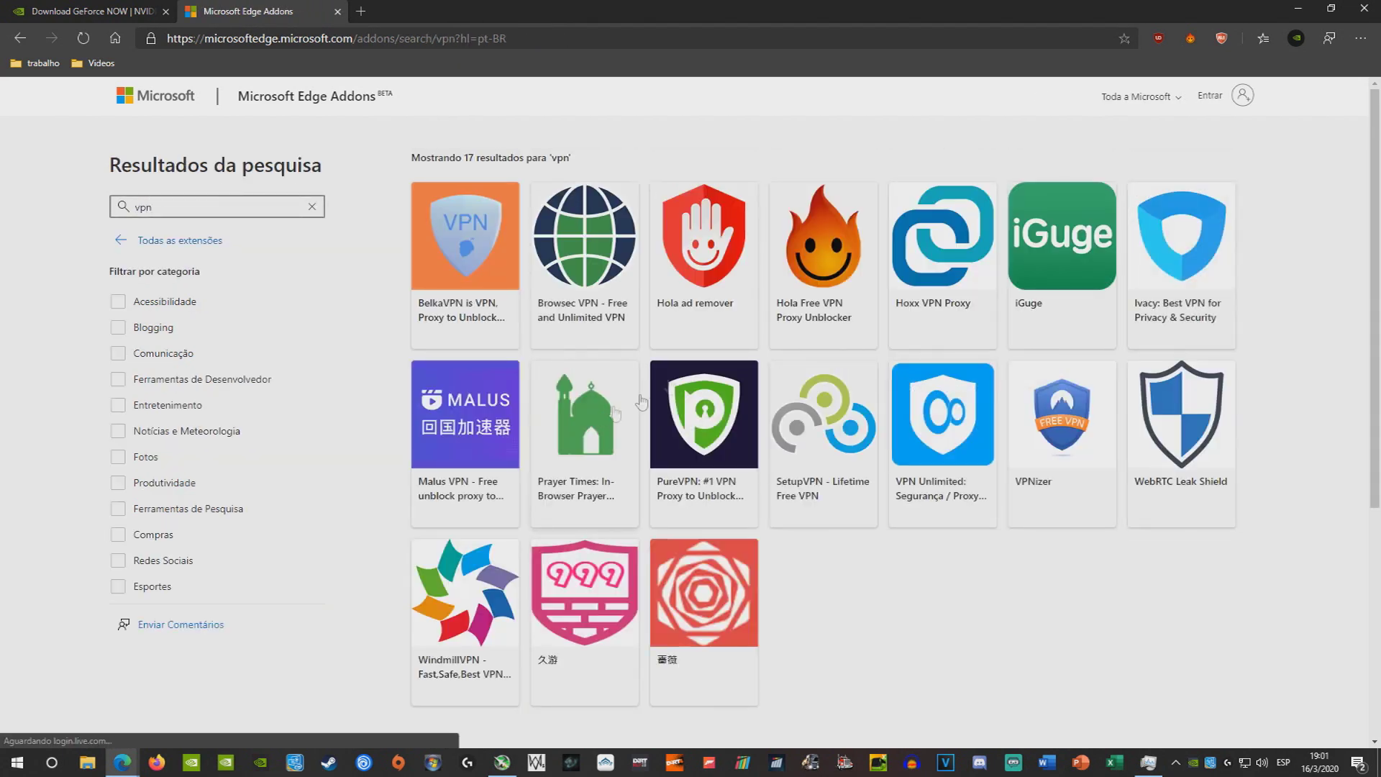
{"action": "left_click", "coordinate": [812, 287]}
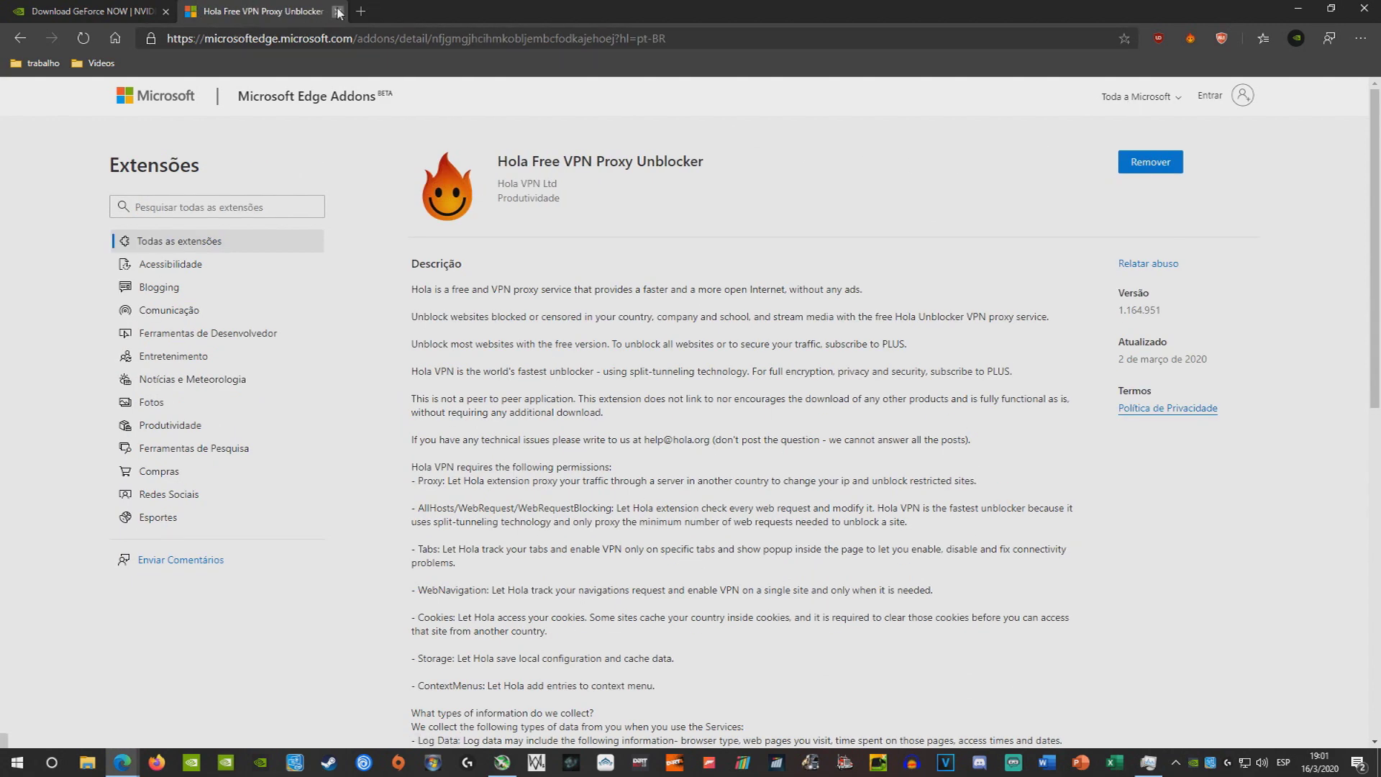
{"action": "left_click", "coordinate": [337, 11]}
Turn on the Hola VPN for nvidia.com with United States as the country.
{"action": "left_click", "coordinate": [1191, 39]}
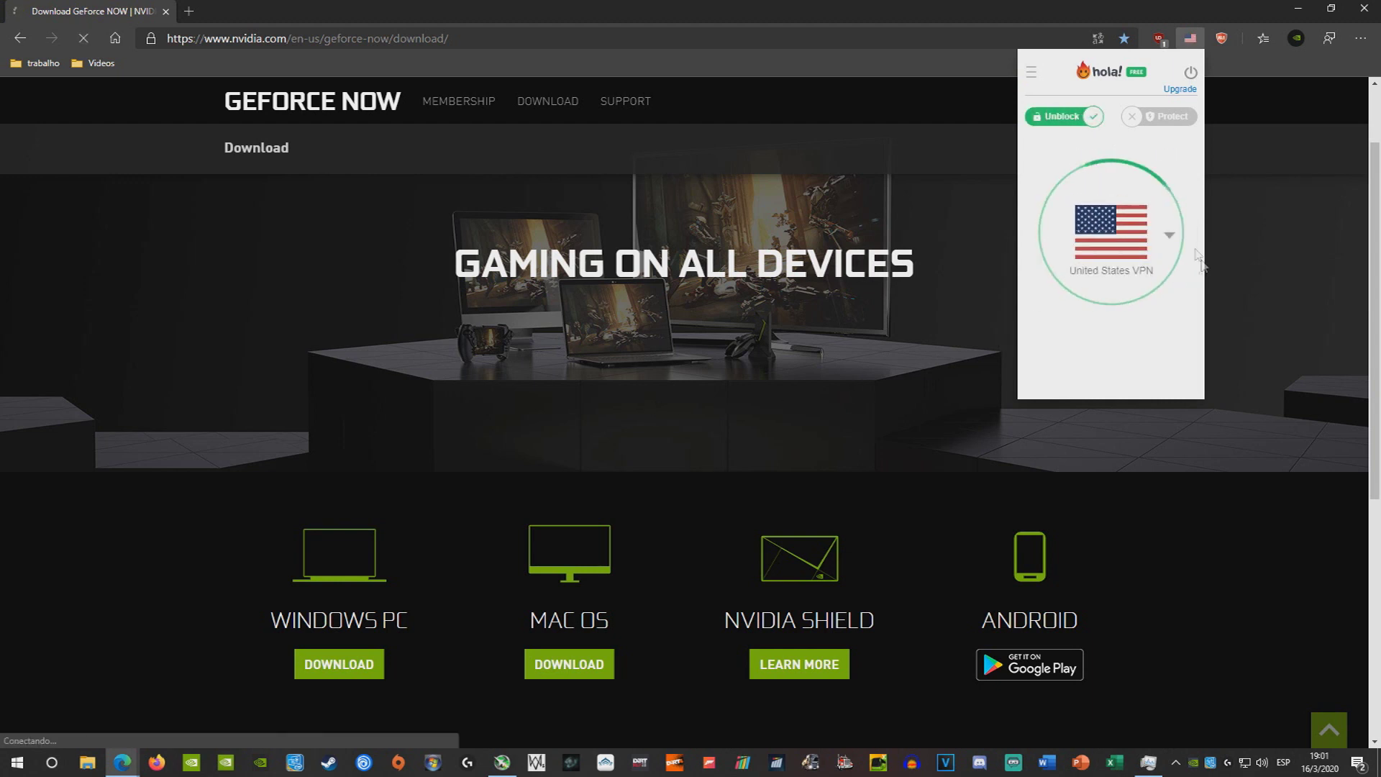
{"action": "left_click", "coordinate": [1151, 217]}
{"action": "left_click", "coordinate": [1151, 214]}
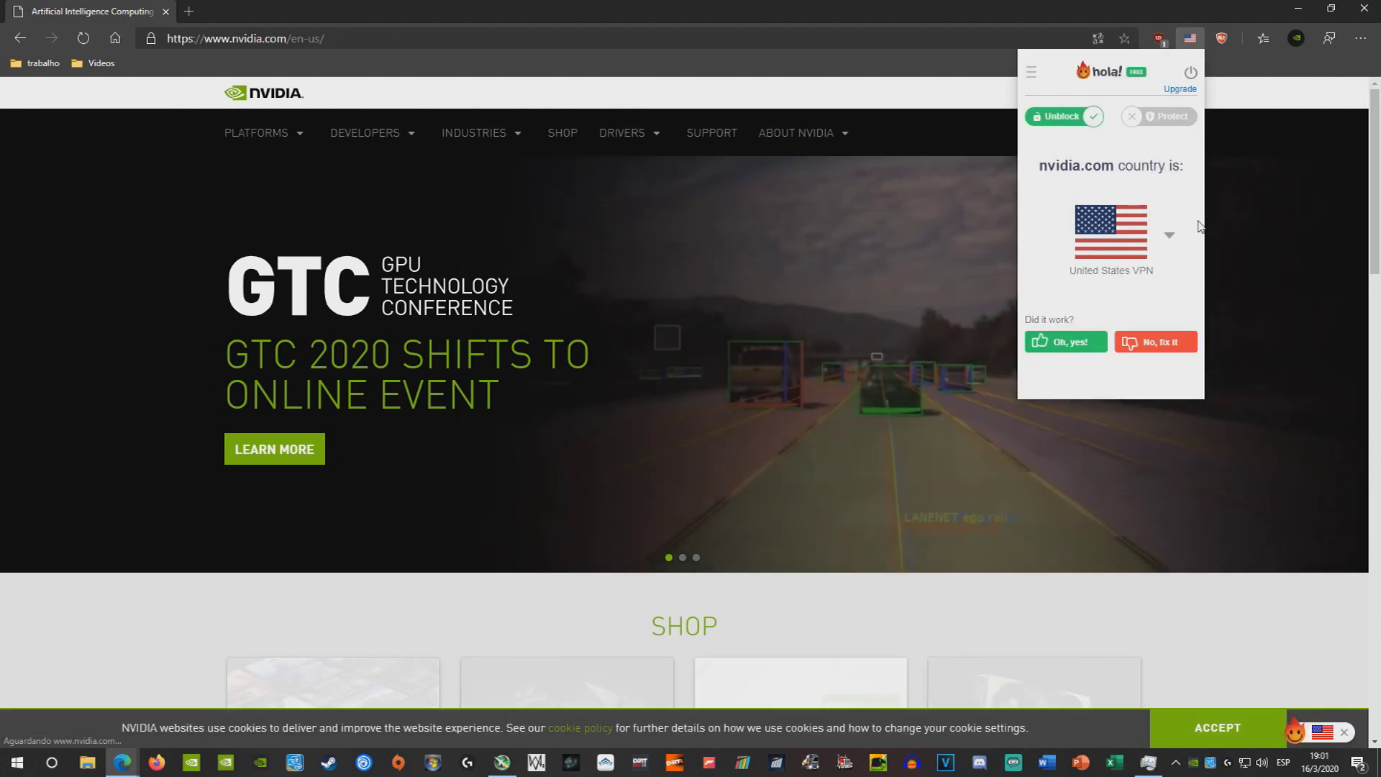
{"action": "left_click", "coordinate": [565, 6]}
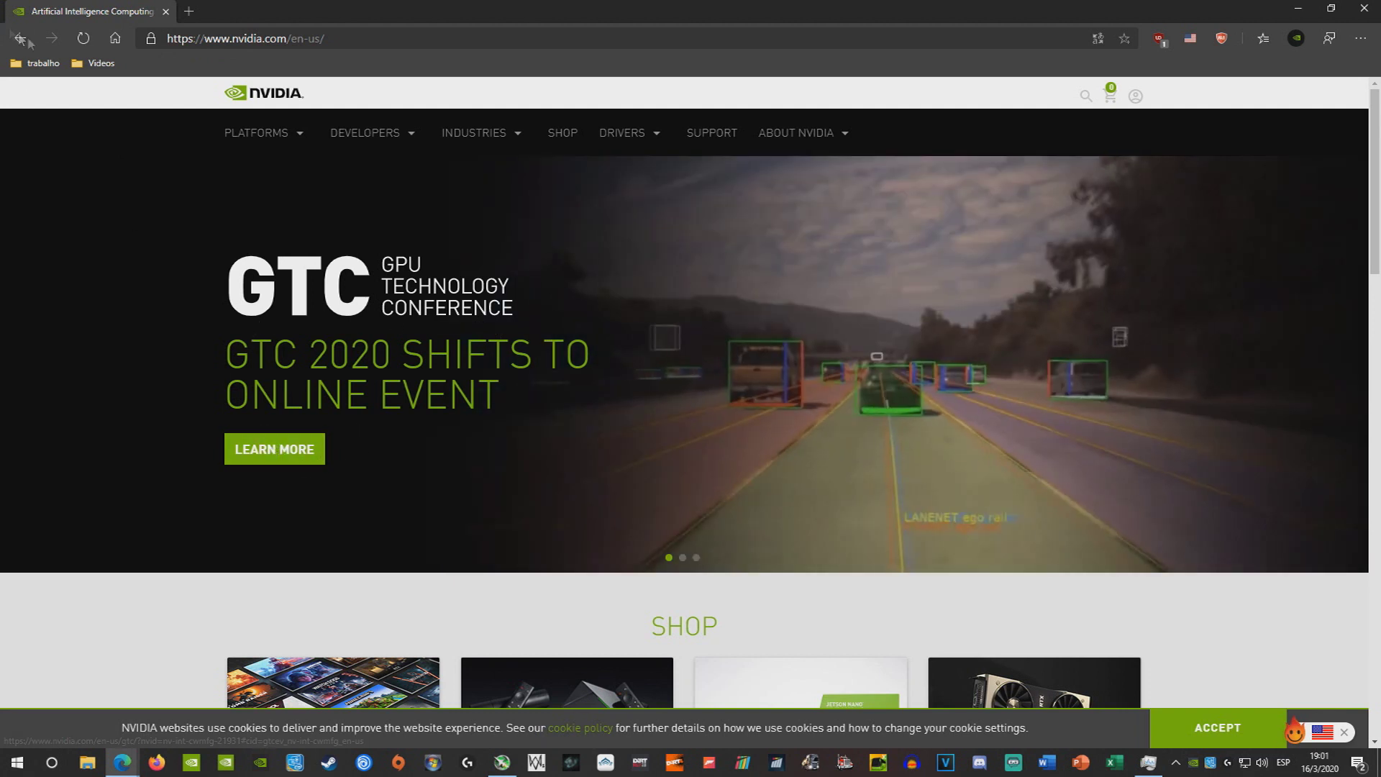
Look over the NVIDIA home page and return to the GeForce NOW download page.
{"action": "scroll", "coordinate": [283, 207], "scroll_direction": "down", "scroll_amount": 5}
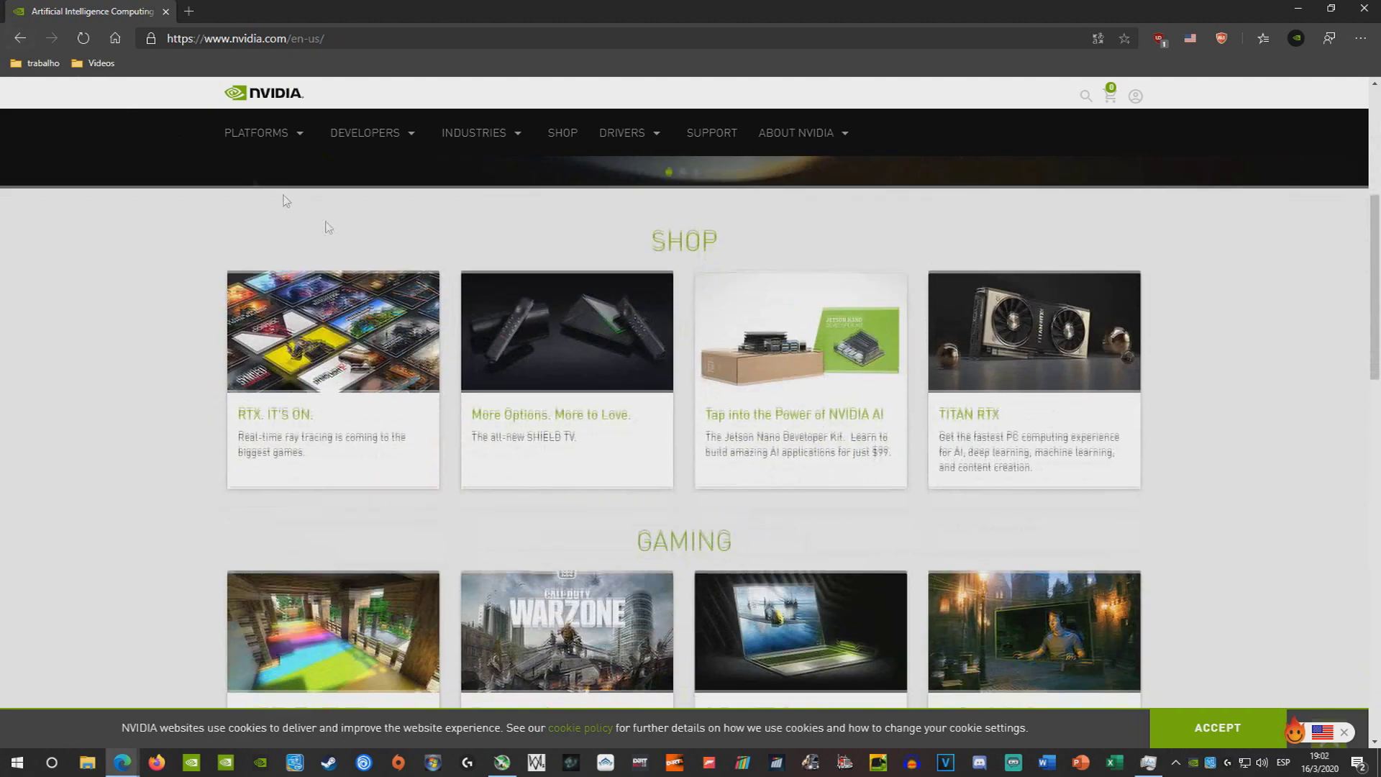
{"action": "scroll", "coordinate": [253, 179], "scroll_direction": "up", "scroll_amount": 1}
{"action": "scroll", "coordinate": [637, 389], "scroll_direction": "up", "scroll_amount": 1}
{"action": "scroll", "coordinate": [638, 389], "scroll_direction": "up", "scroll_amount": 2}
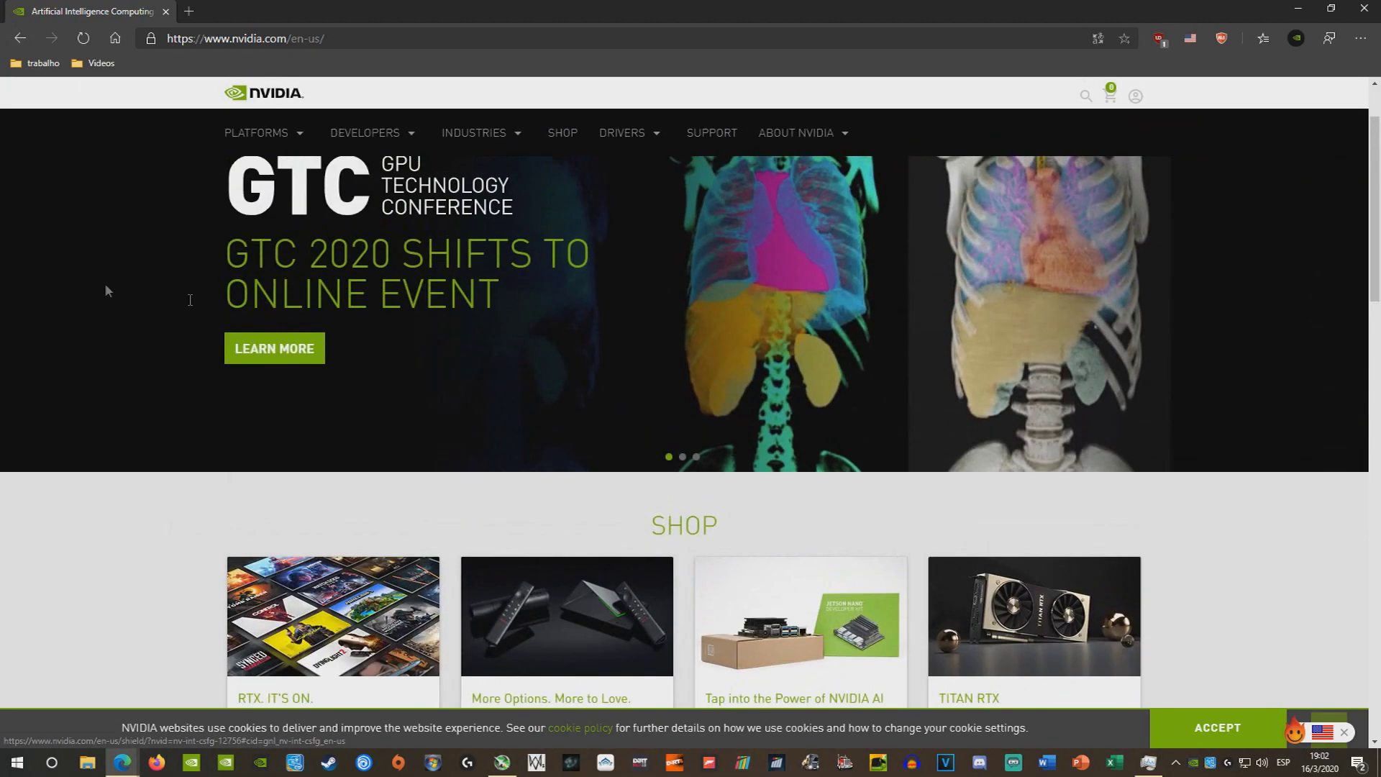
{"action": "left_click", "coordinate": [20, 40]}
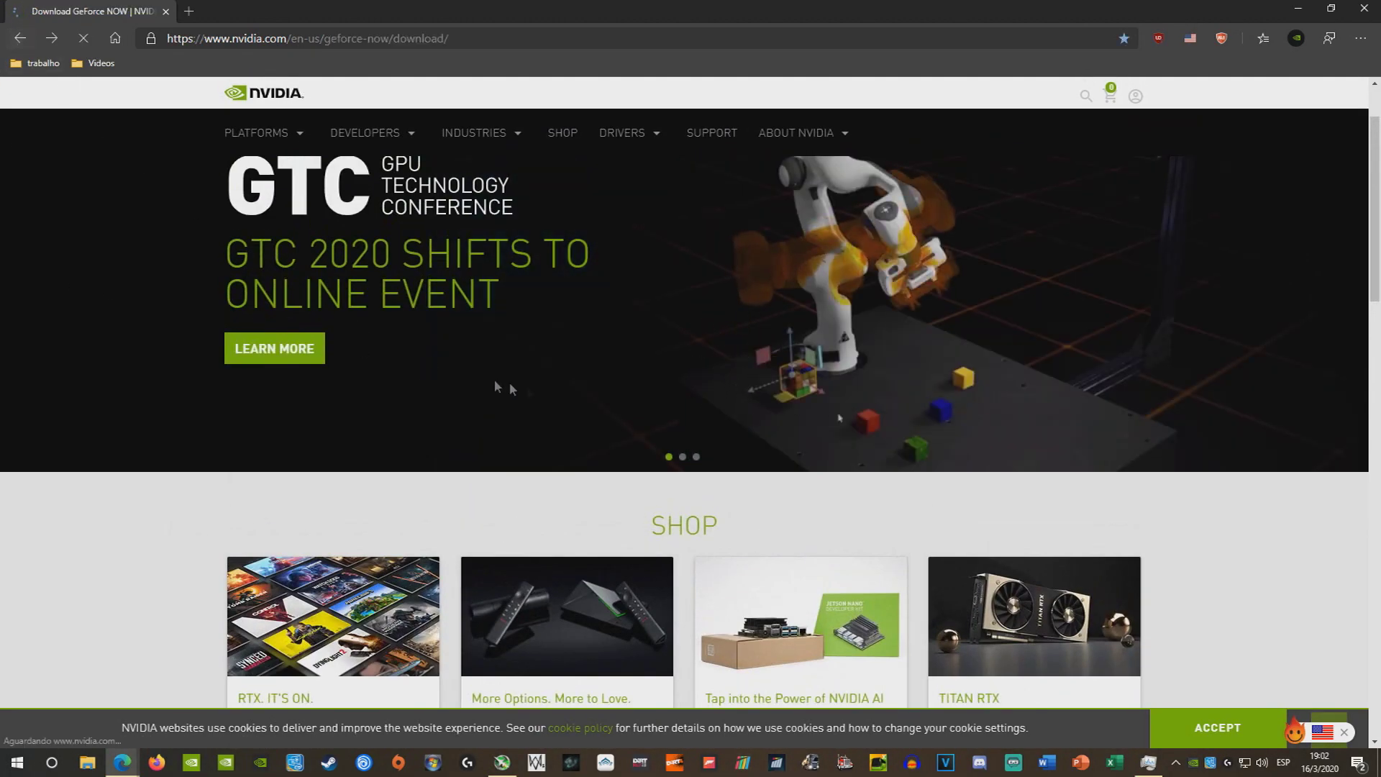
{"action": "scroll", "coordinate": [568, 381], "scroll_direction": "up", "scroll_amount": 2}
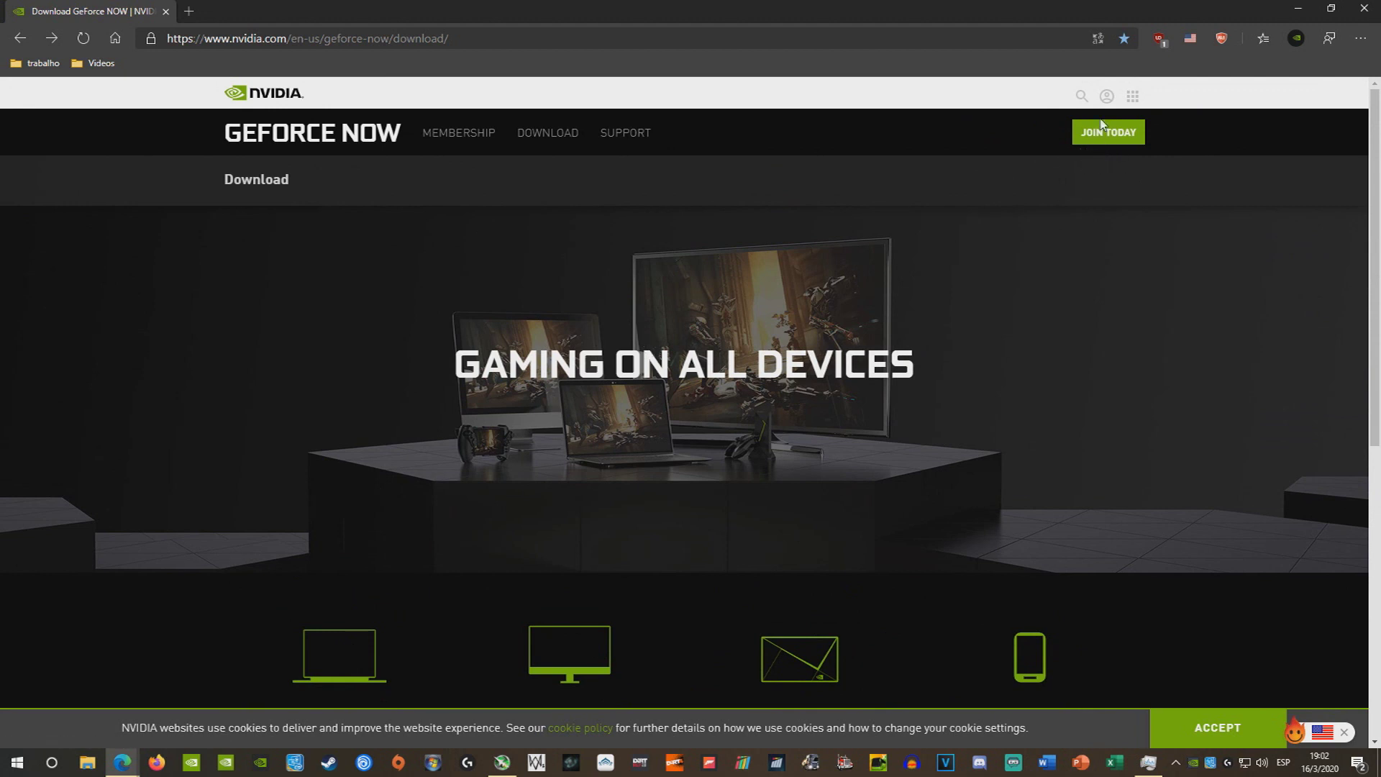
Search for "geforce now" on google.com.br in a new tab and open the official NVIDIA GeForce Now result.
{"action": "left_click", "coordinate": [190, 12]}
{"action": "type", "text": "google.com.br"}
{"action": "key", "text": "Return"}
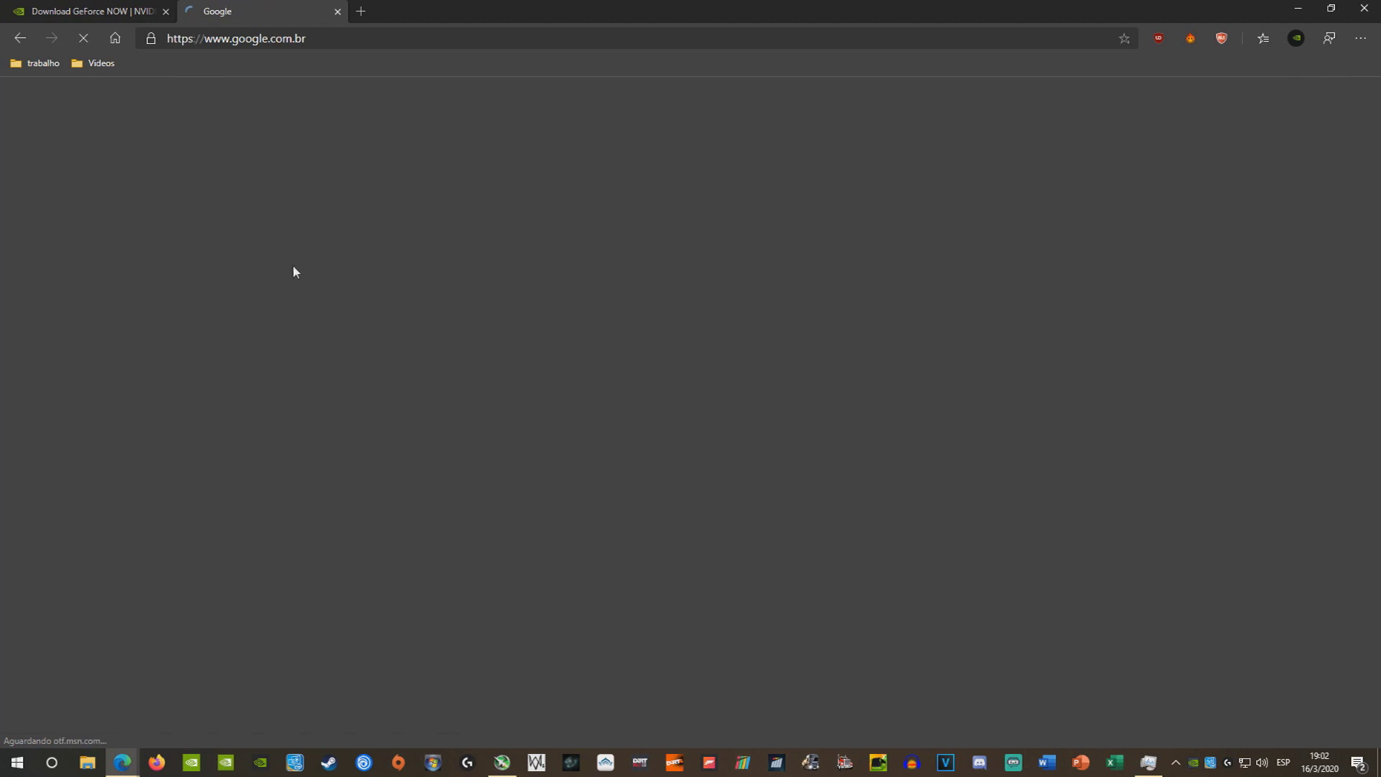
{"action": "type", "text": "g"}
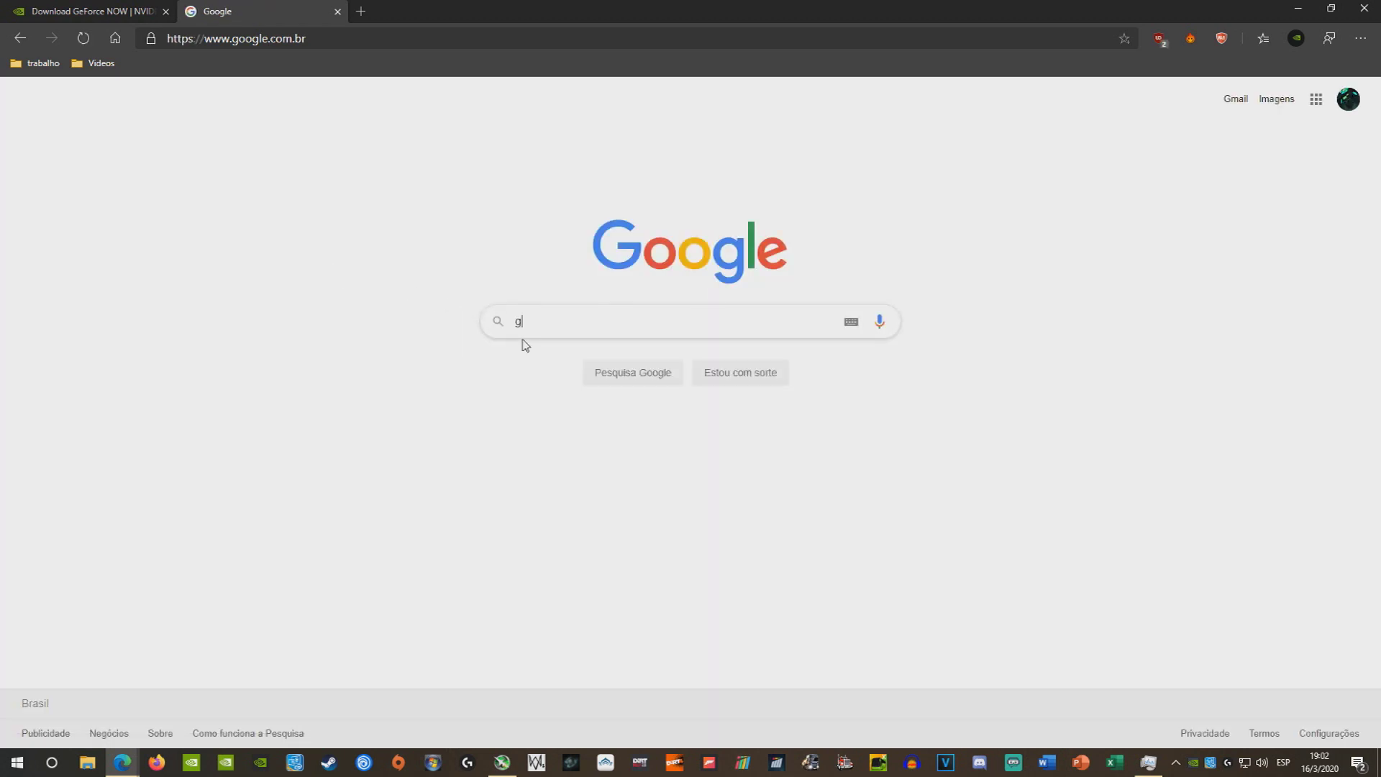
{"action": "type", "text": "eforce now"}
{"action": "key", "text": "Return"}
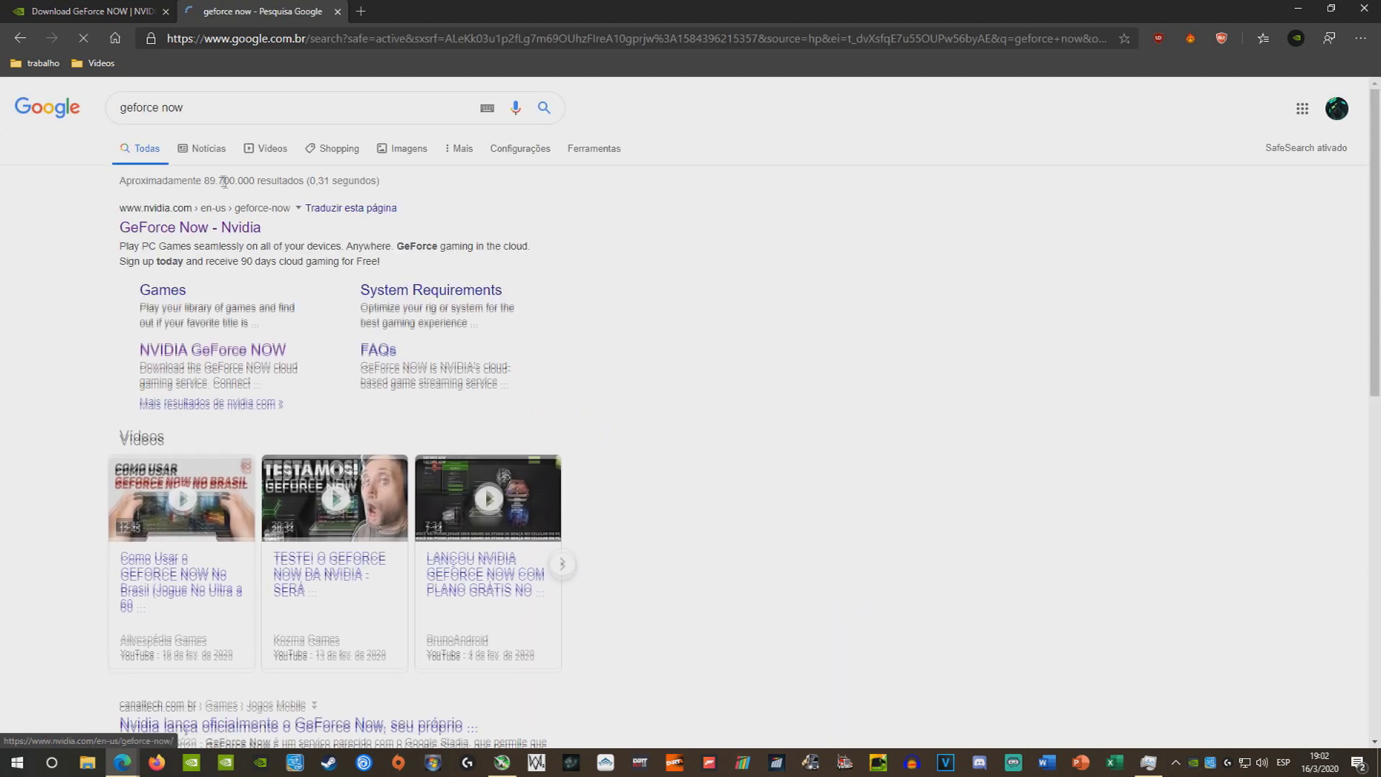
{"action": "left_click", "coordinate": [187, 227]}
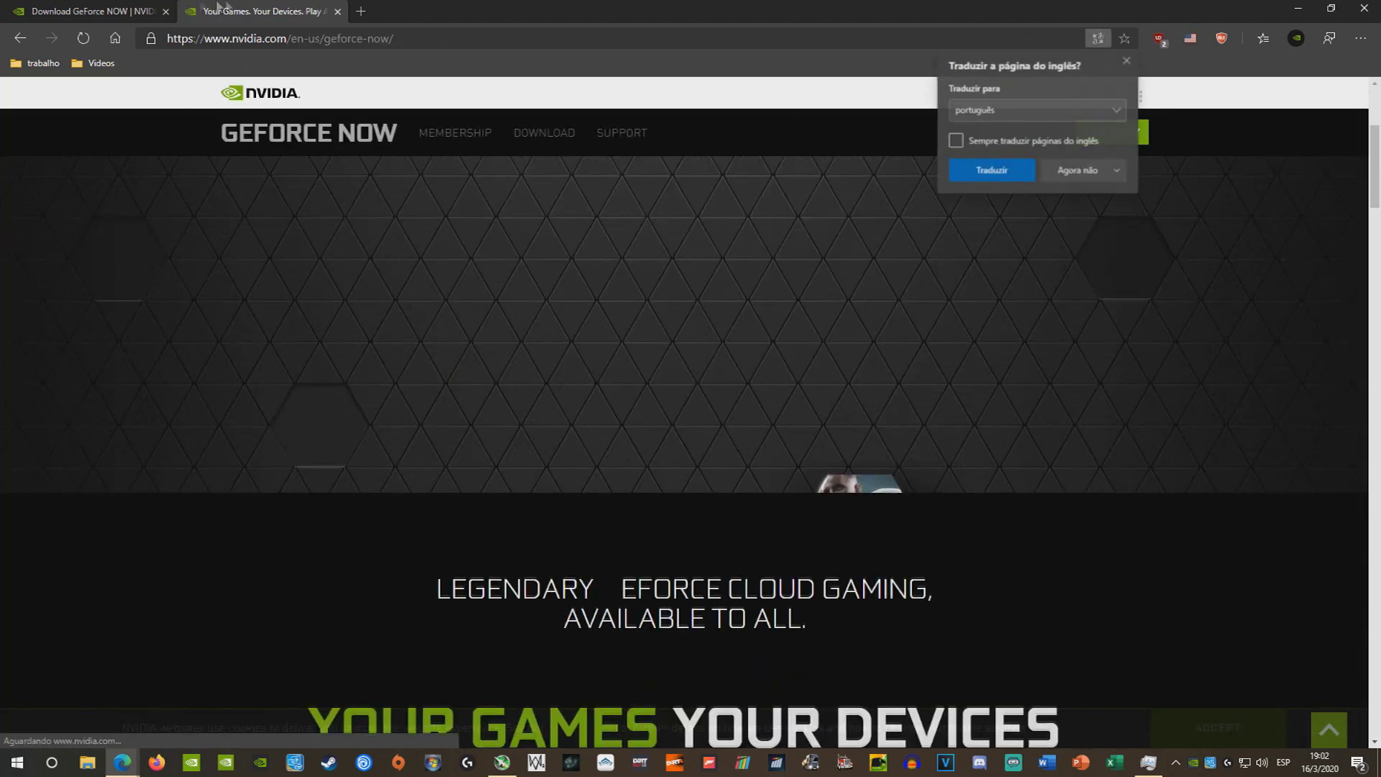
Go to the GeForce NOW membership choices and join the Free plan.
{"action": "left_click", "coordinate": [94, 11]}
{"action": "left_click", "coordinate": [263, 11]}
{"action": "scroll", "coordinate": [1039, 178], "scroll_direction": "down", "scroll_amount": 5}
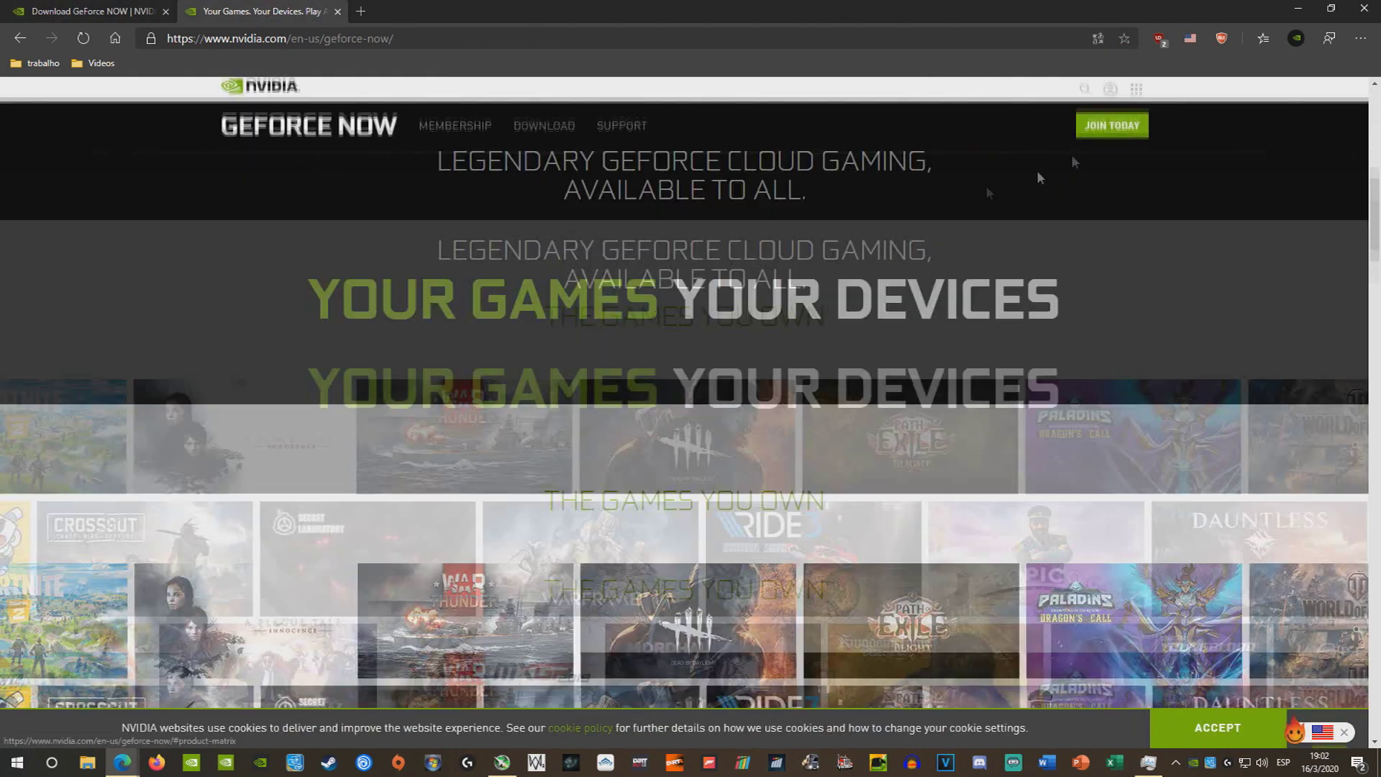
{"action": "left_click", "coordinate": [1112, 108]}
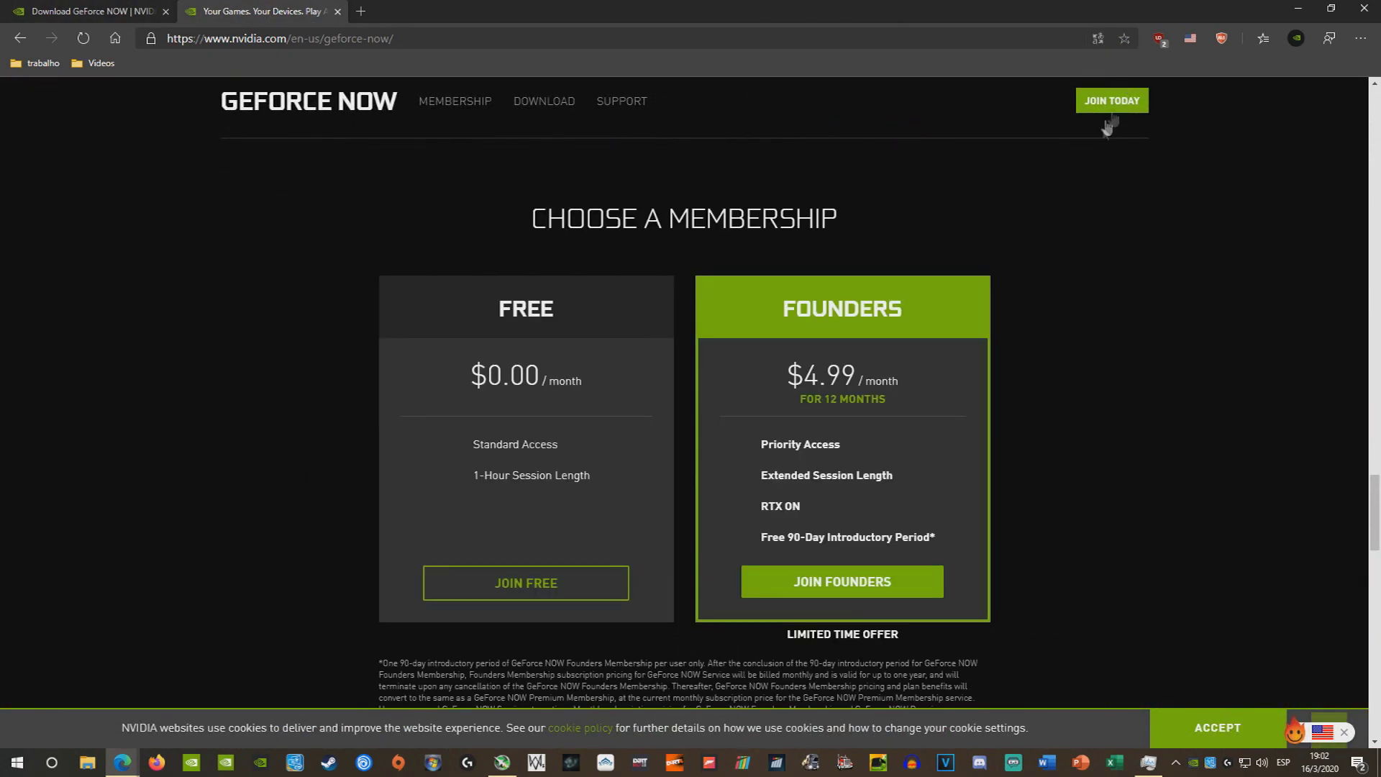
{"action": "left_click", "coordinate": [543, 597]}
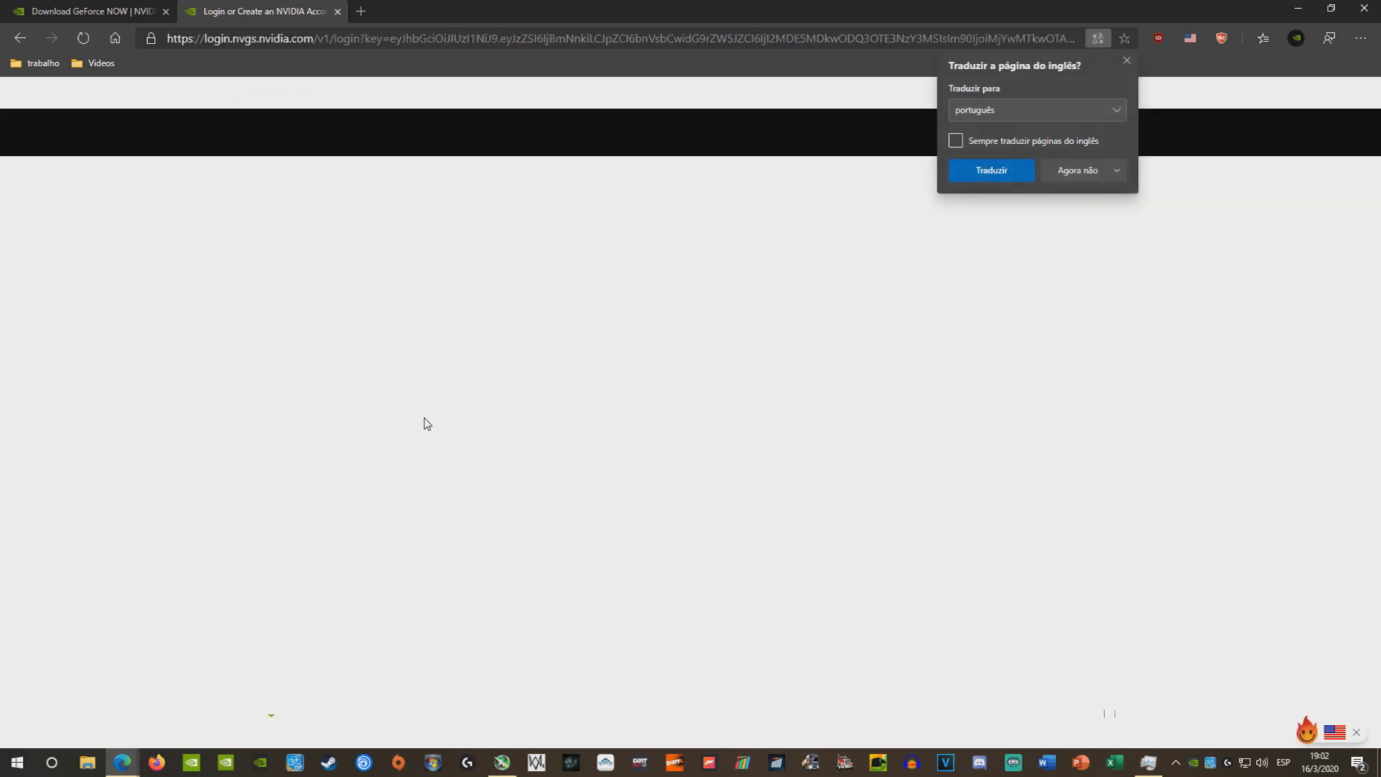
Try to log in to the NVIDIA account with the prefilled credentials, completing the reCAPTCHA check.
{"action": "left_click", "coordinate": [1233, 131]}
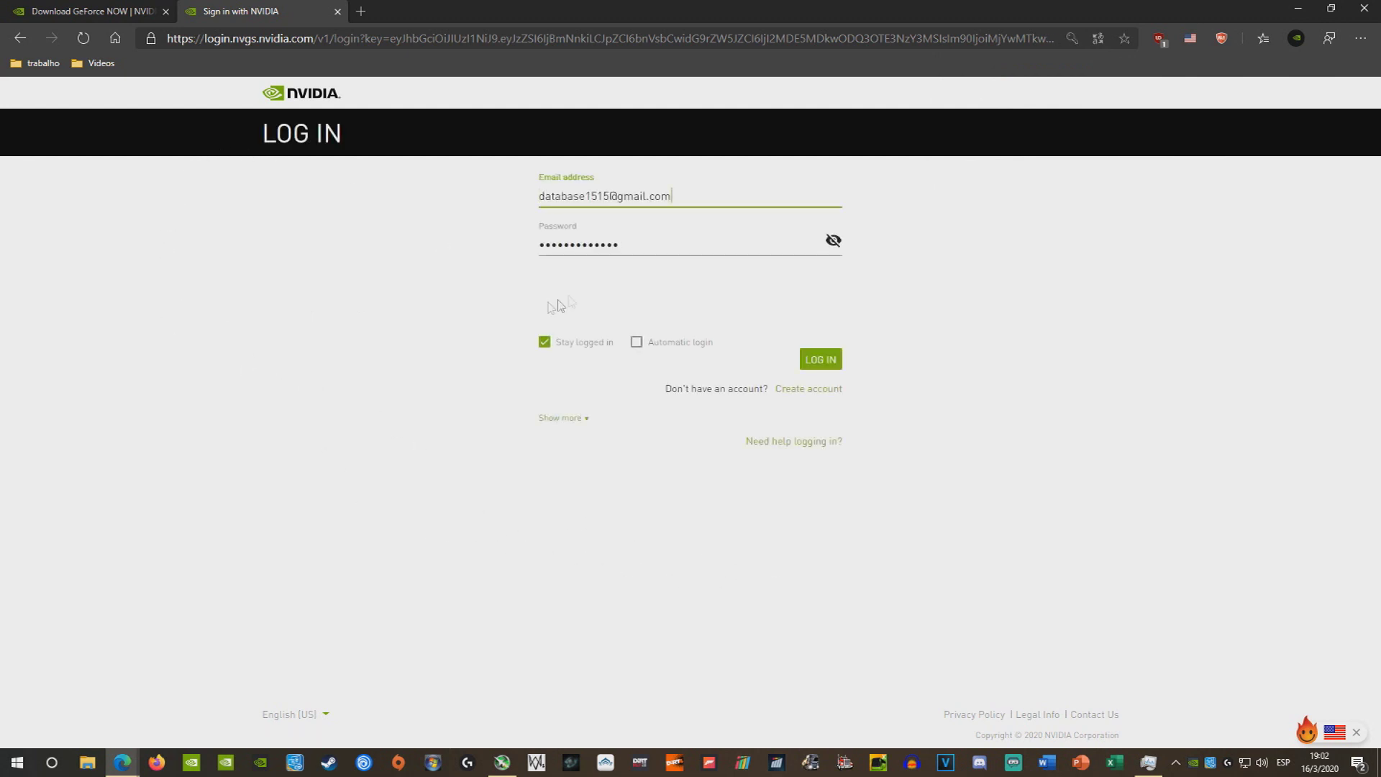
{"action": "left_click", "coordinate": [821, 359]}
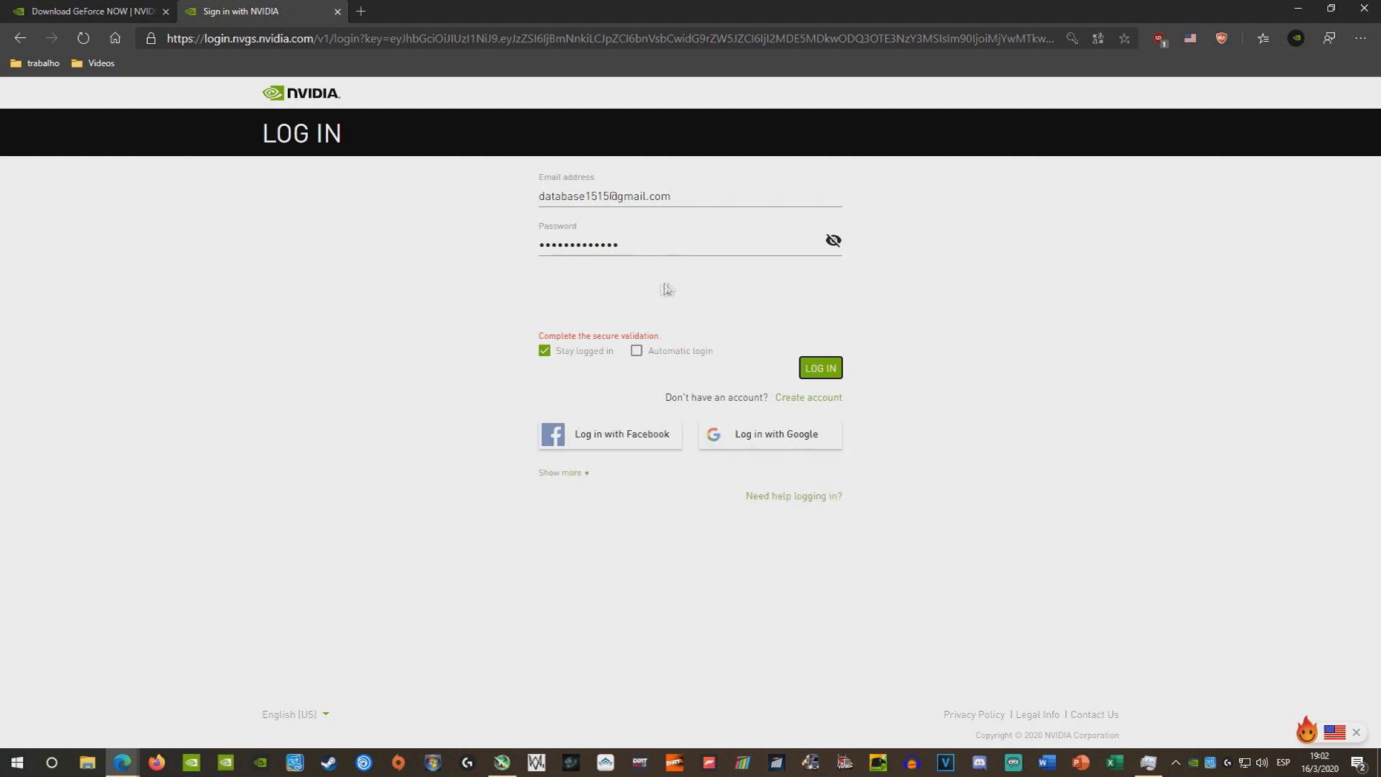
{"action": "left_click", "coordinate": [558, 296]}
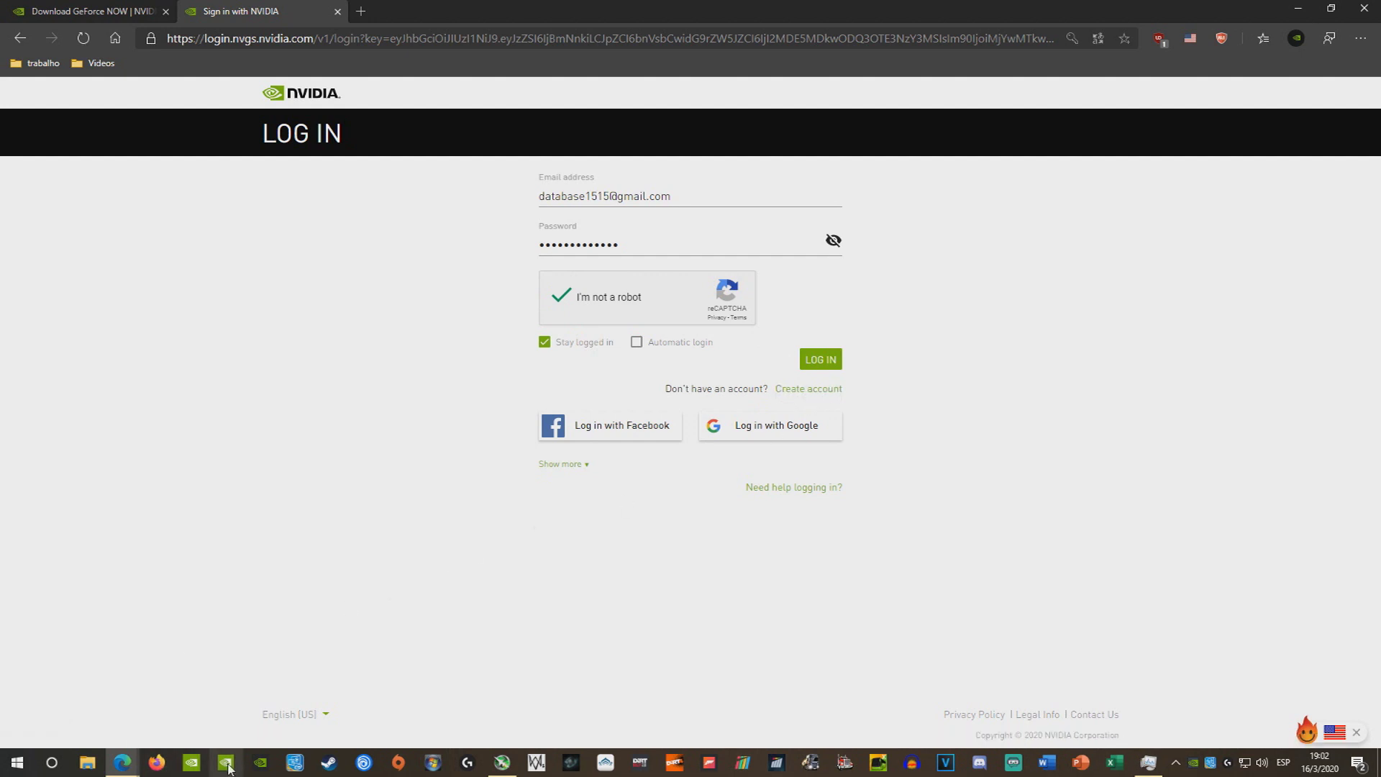
{"action": "left_click", "coordinate": [265, 765]}
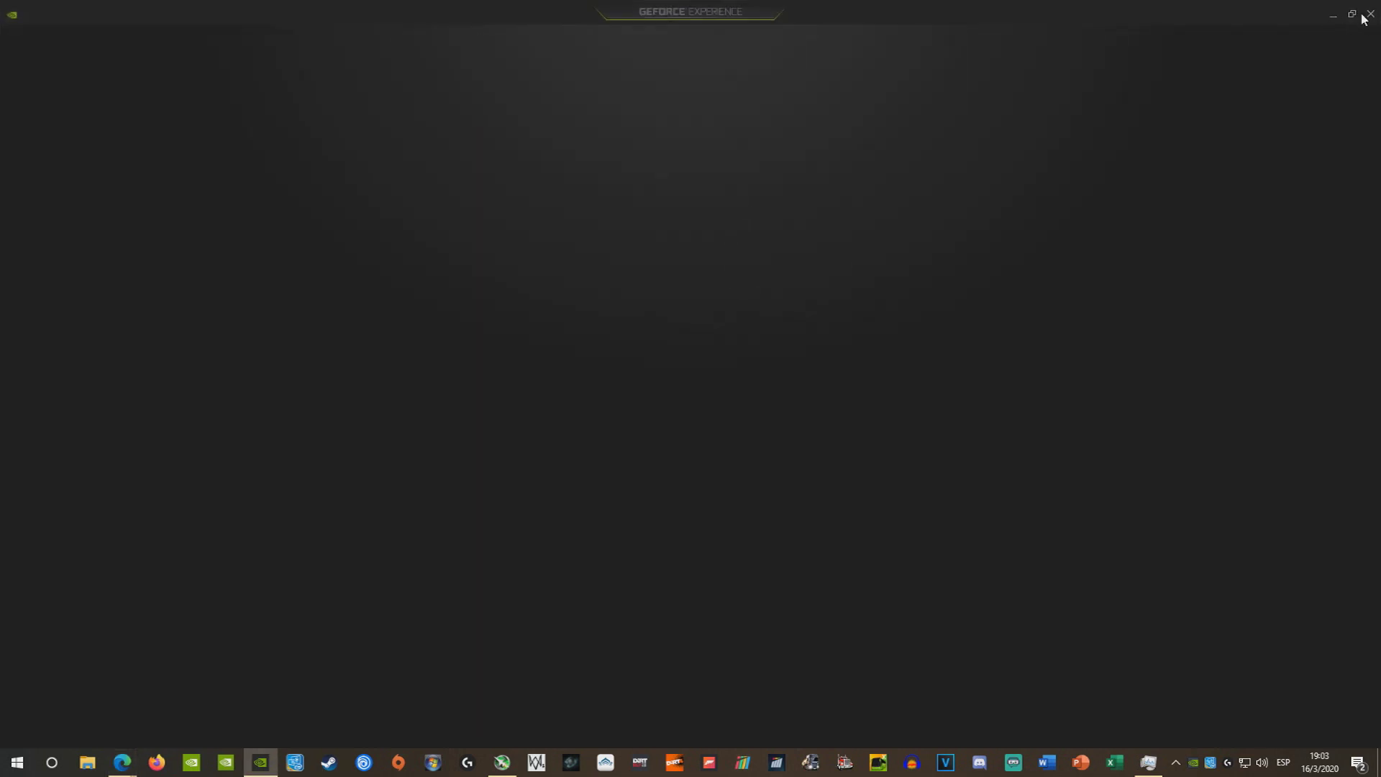
{"action": "left_click", "coordinate": [1373, 18]}
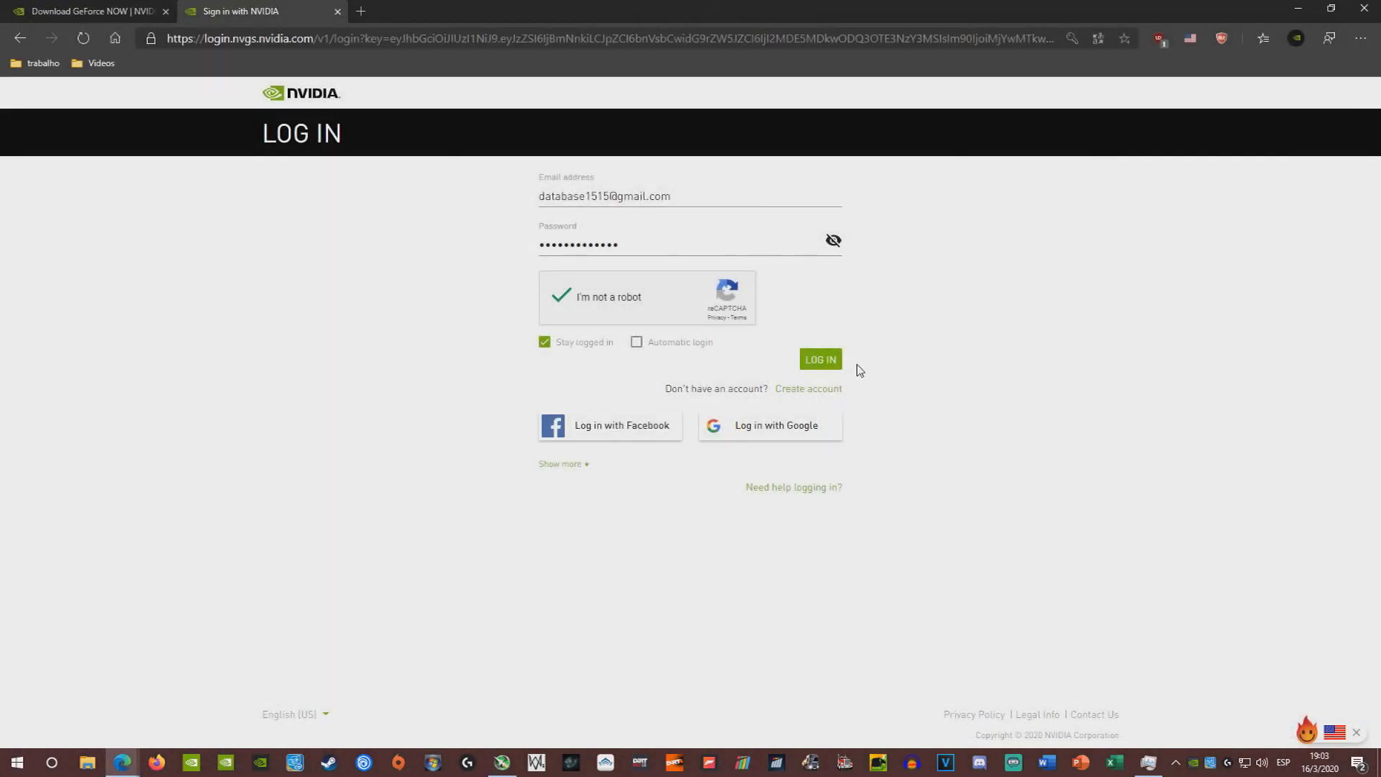
{"action": "left_click", "coordinate": [821, 363]}
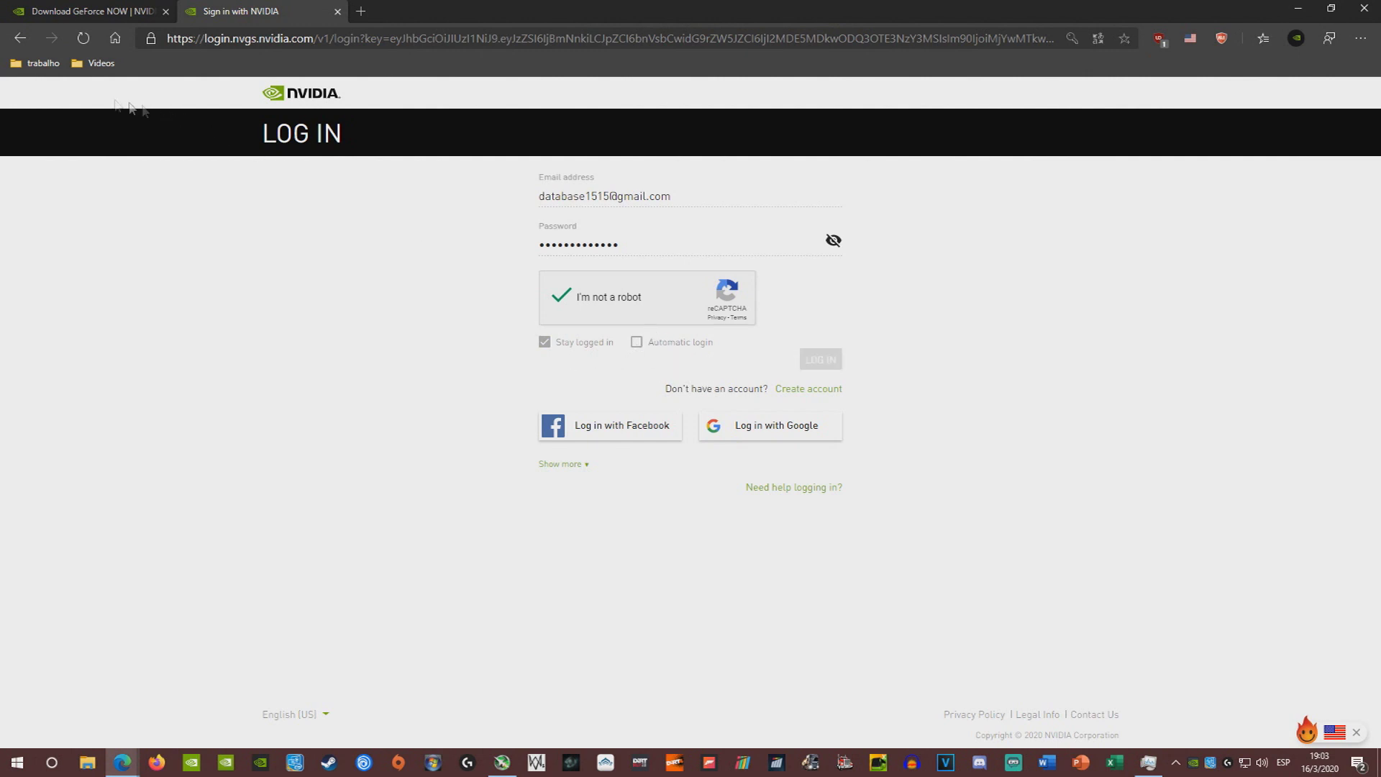
Reload the NVIDIA login form and log in with Automatic login enabled and the reCAPTCHA check completed.
{"action": "left_click", "coordinate": [21, 32]}
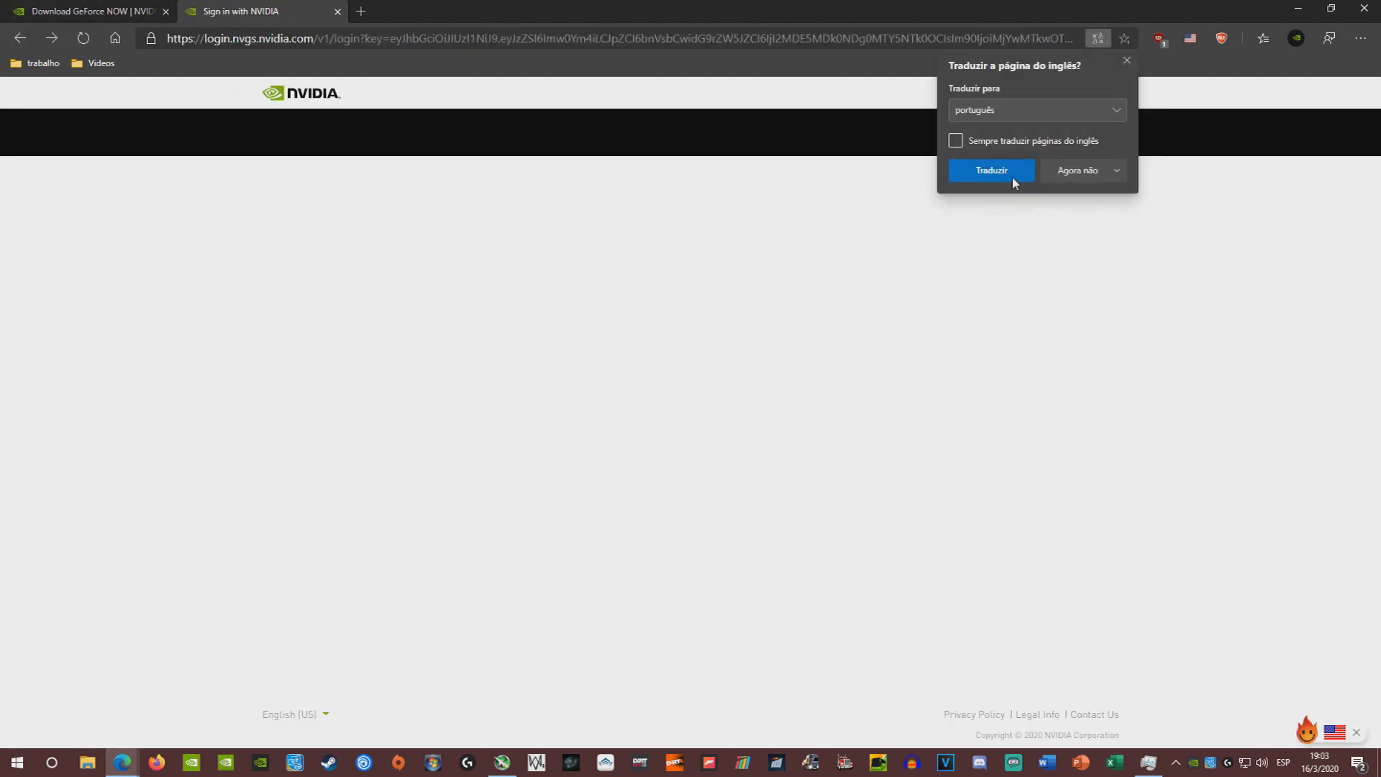
{"action": "left_click", "coordinate": [1011, 177]}
{"action": "left_click", "coordinate": [23, 39]}
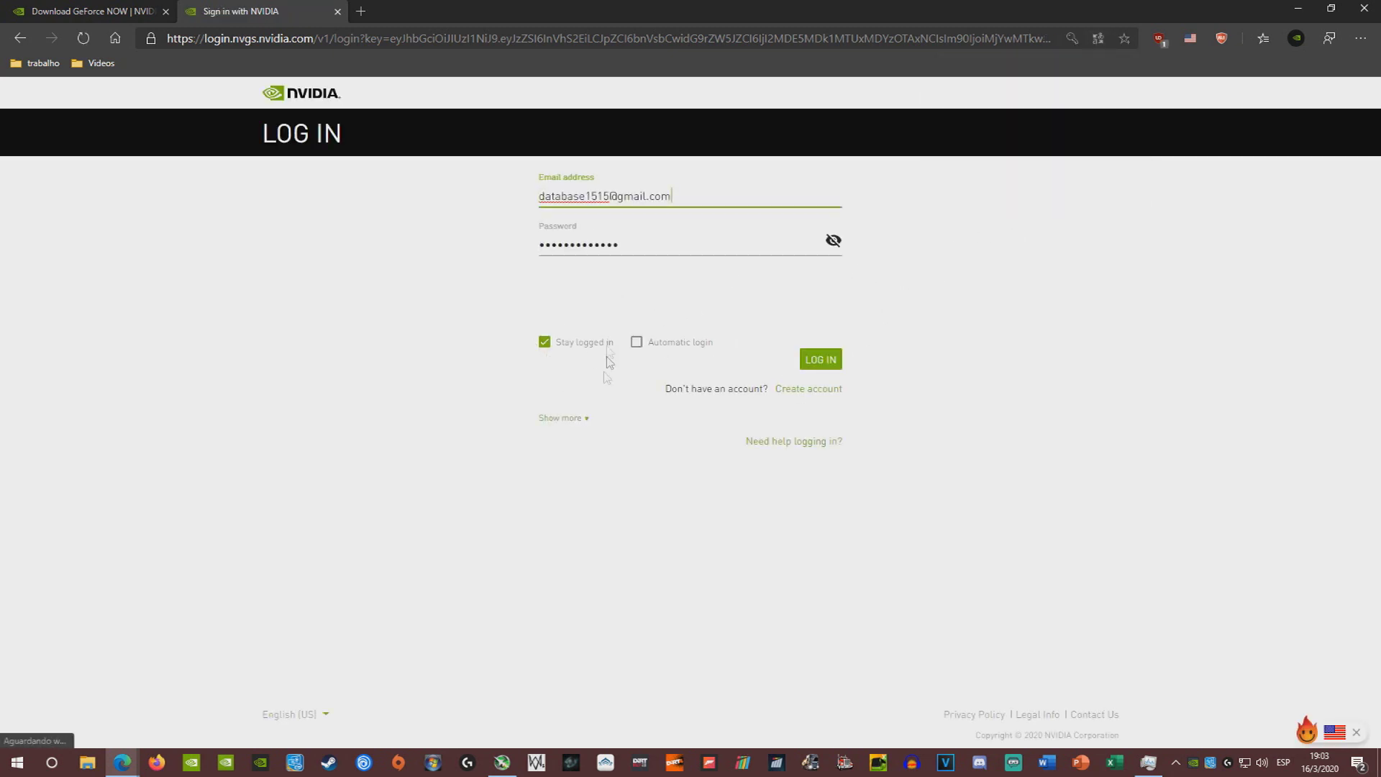
{"action": "left_click", "coordinate": [636, 344]}
{"action": "left_click", "coordinate": [560, 301]}
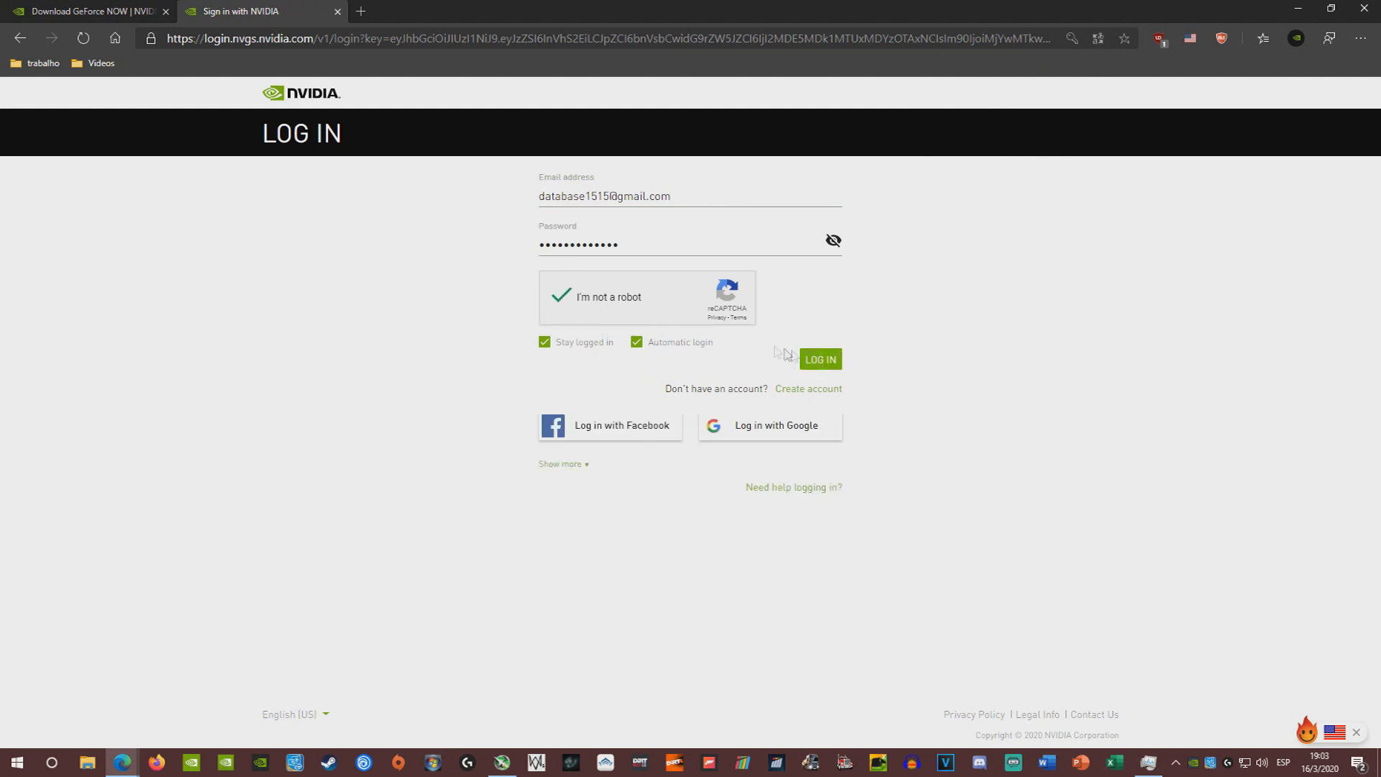
{"action": "left_click", "coordinate": [822, 361]}
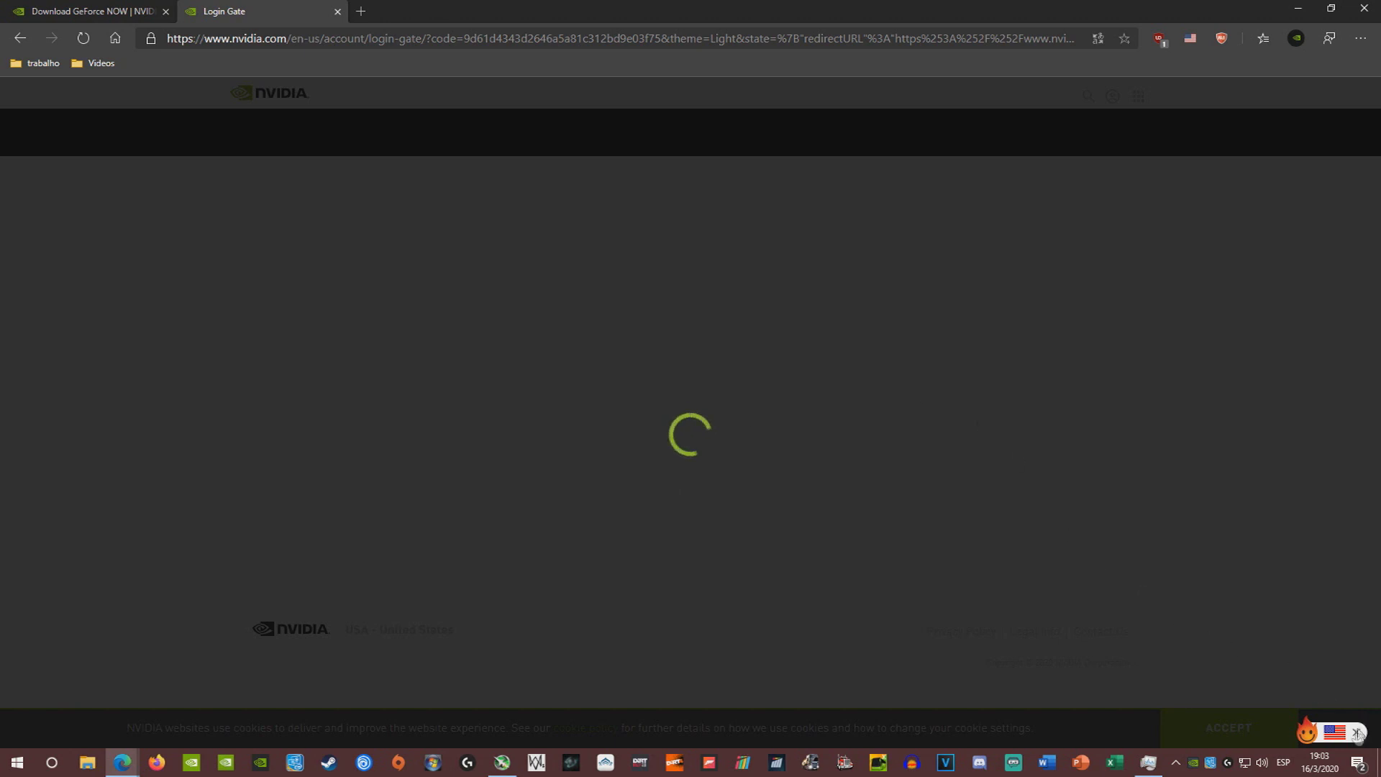
Answer Hola's feedback prompt positively, dismiss it, and open the Hola VPN controls for nvidia.com.
{"action": "mouse_move", "coordinate": [1358, 737]}
{"action": "left_click", "coordinate": [1278, 721]}
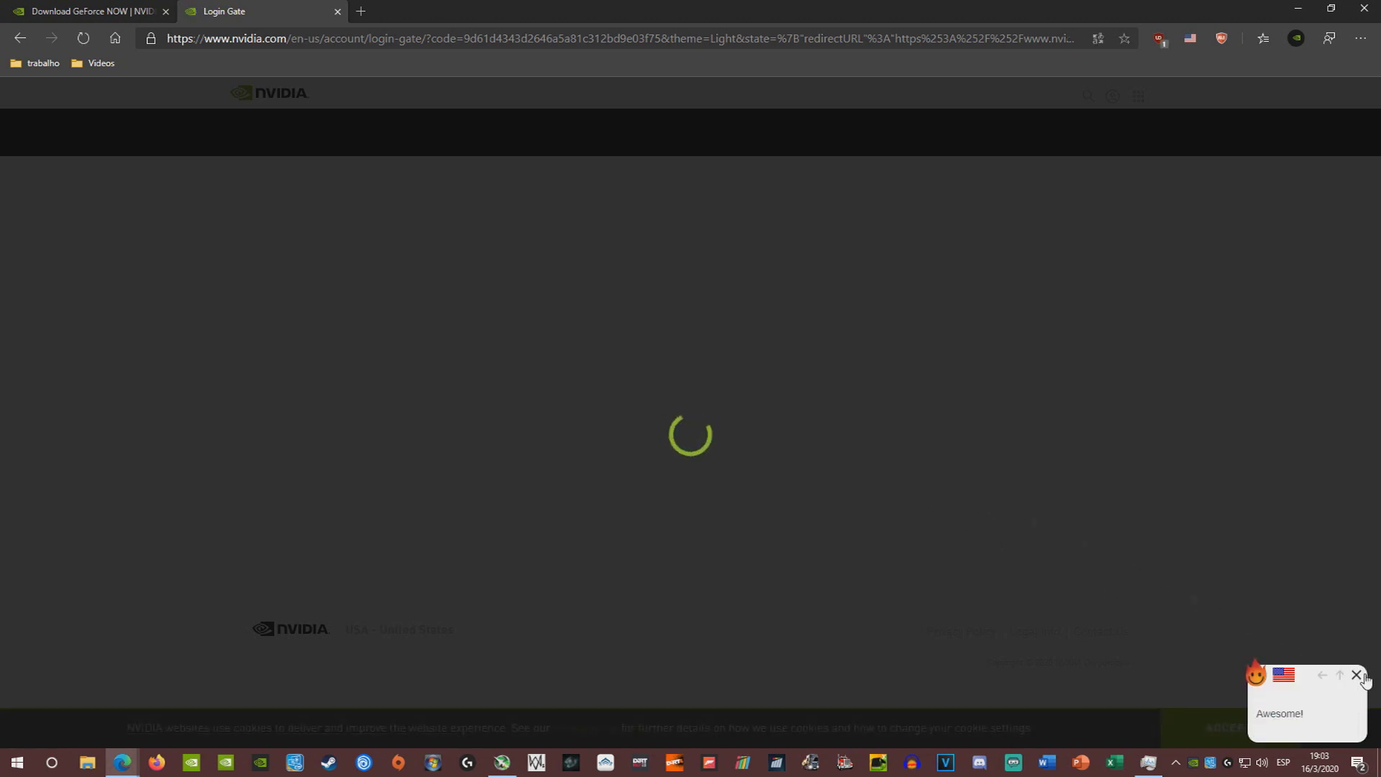
{"action": "left_click", "coordinate": [1362, 679]}
{"action": "left_click", "coordinate": [957, 322]}
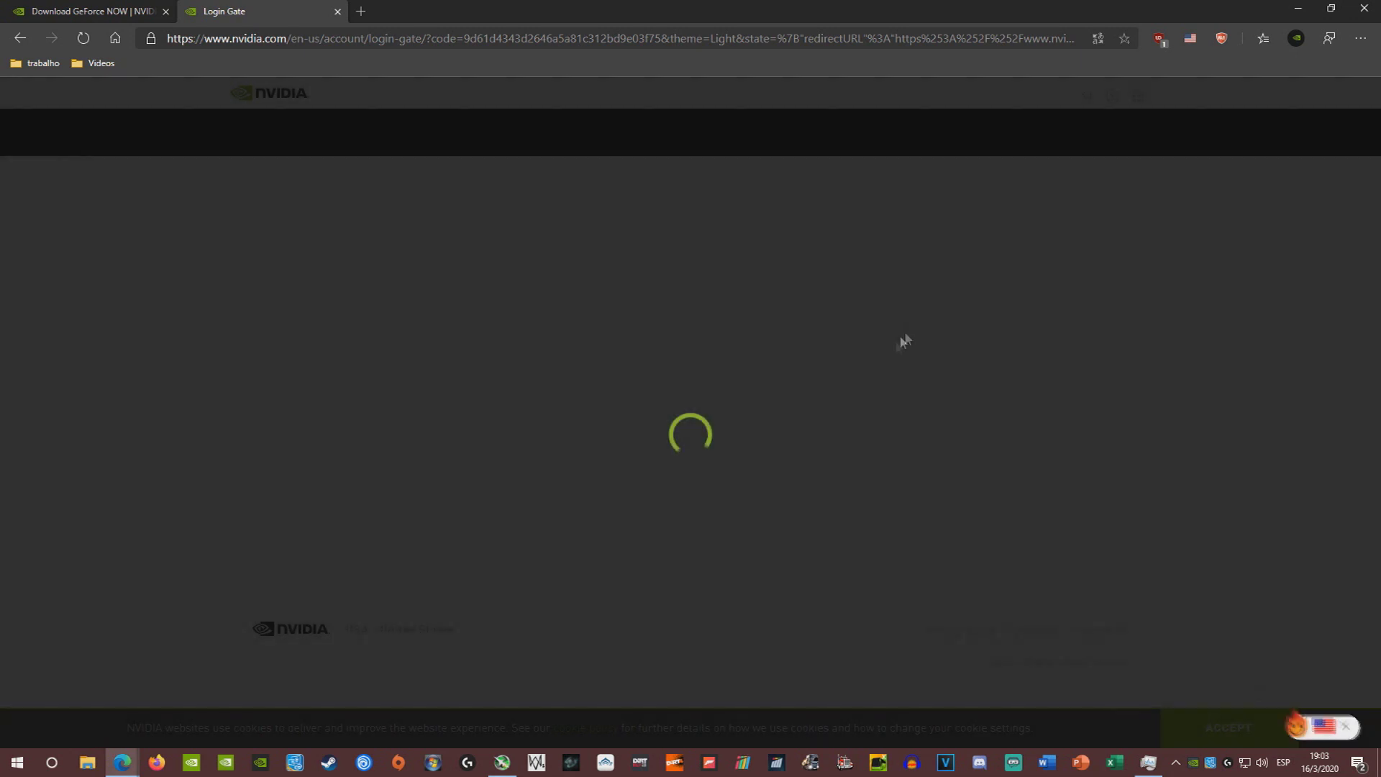
{"action": "left_click", "coordinate": [1191, 39]}
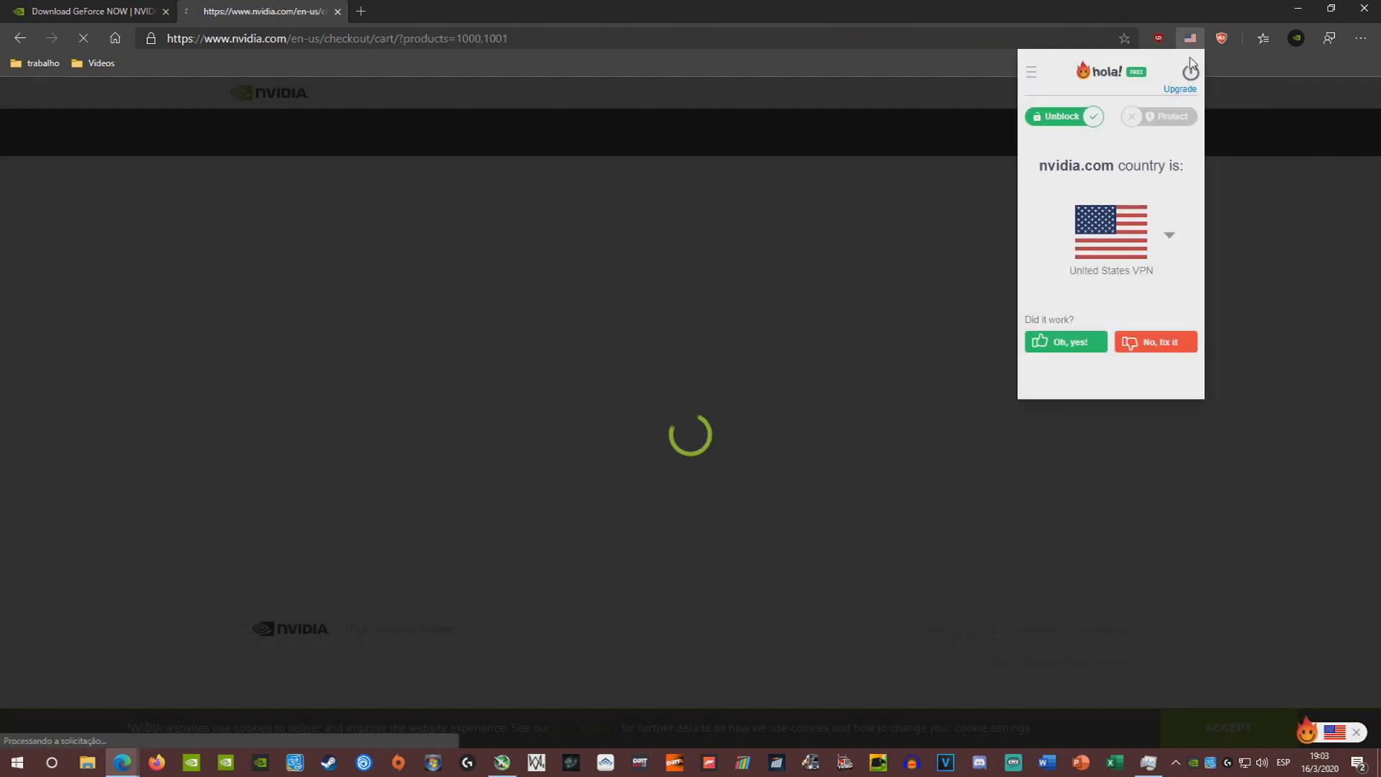
Turn off Hola's United States VPN for nvidia.com on the NVIDIA checkout page.
{"action": "left_click", "coordinate": [1111, 232]}
{"action": "left_click", "coordinate": [774, 325]}
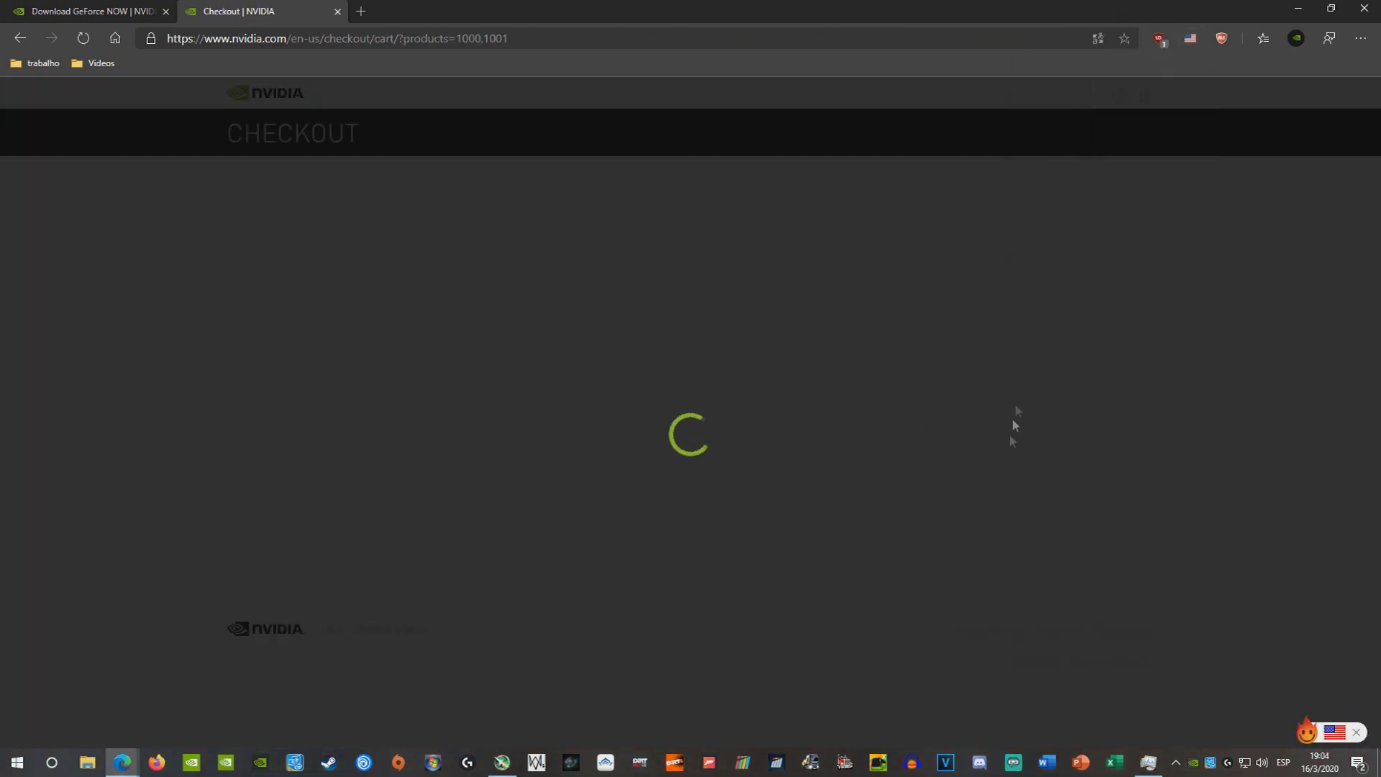
{"action": "left_click", "coordinate": [1190, 38]}
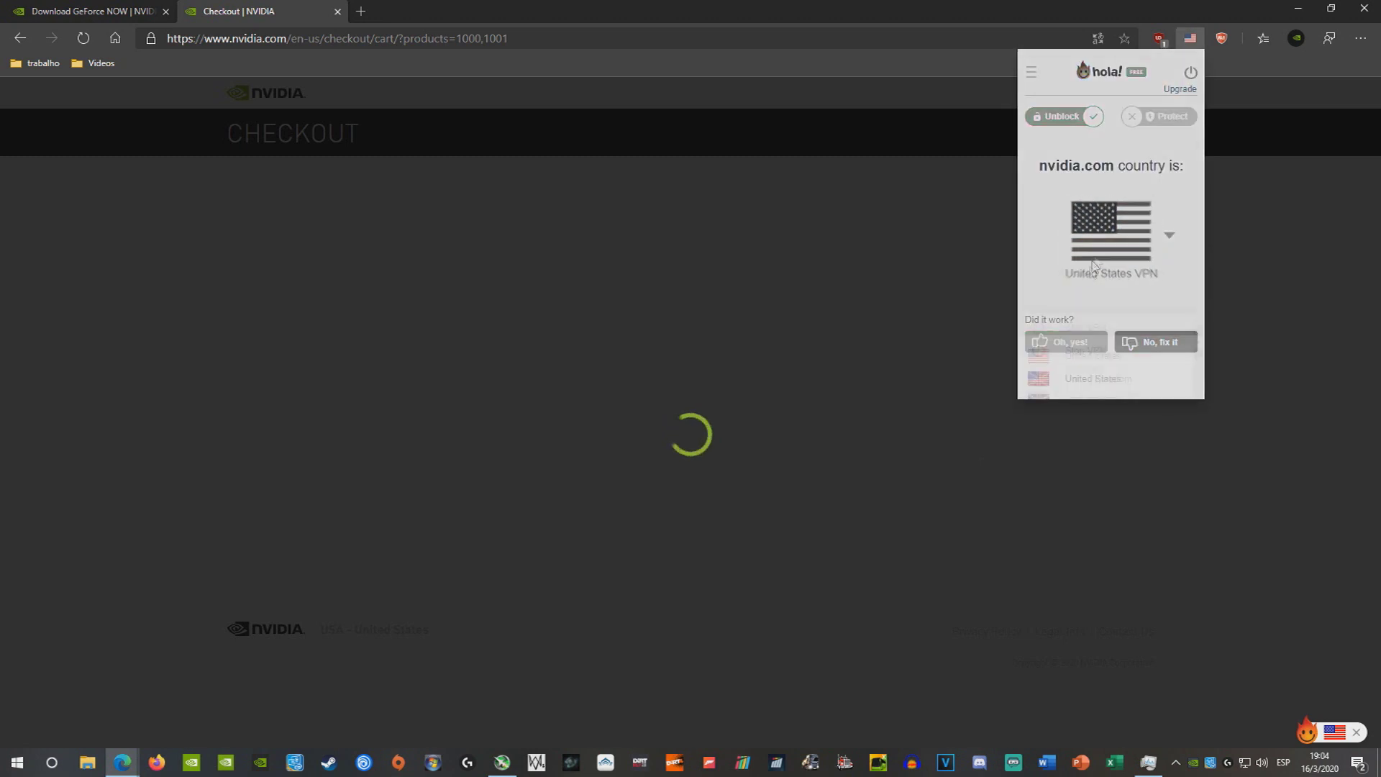
{"action": "left_click", "coordinate": [1079, 243]}
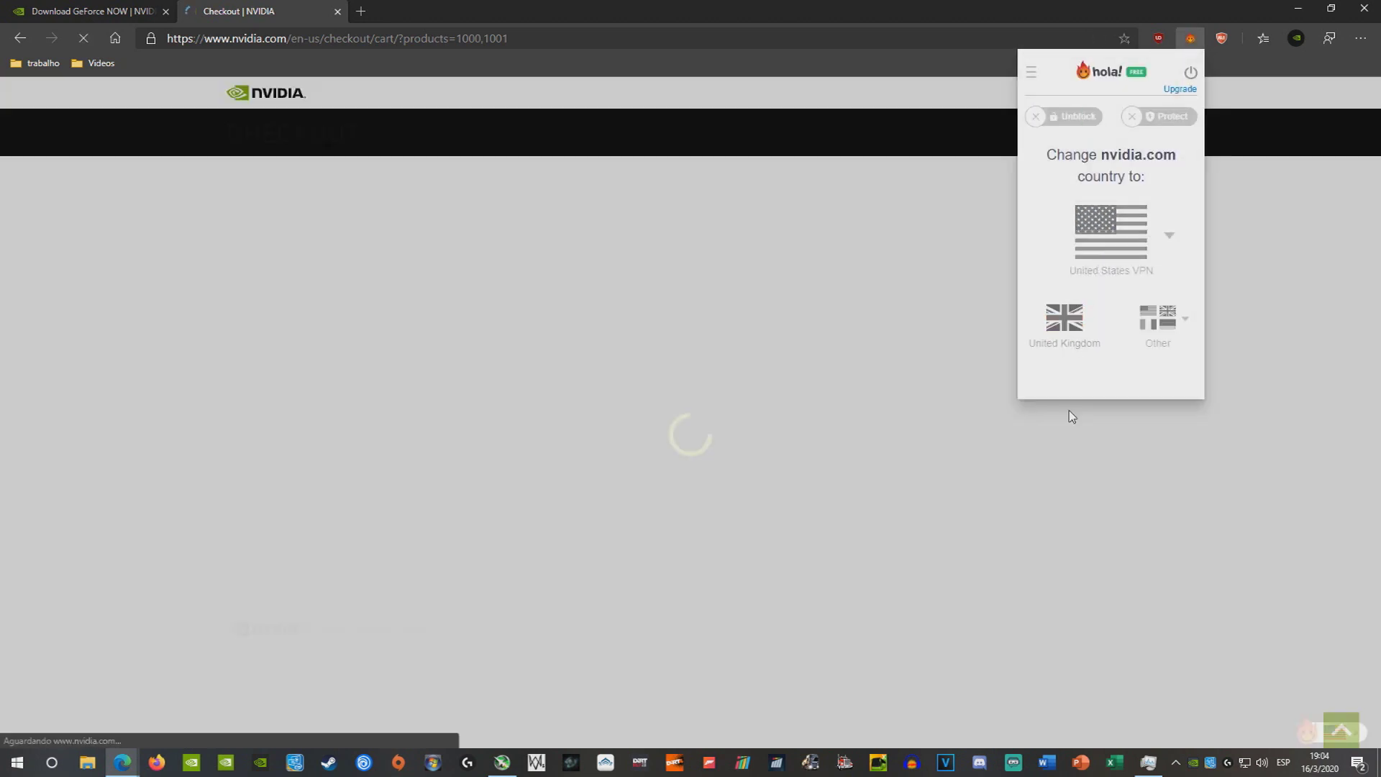
{"action": "left_click", "coordinate": [1071, 416]}
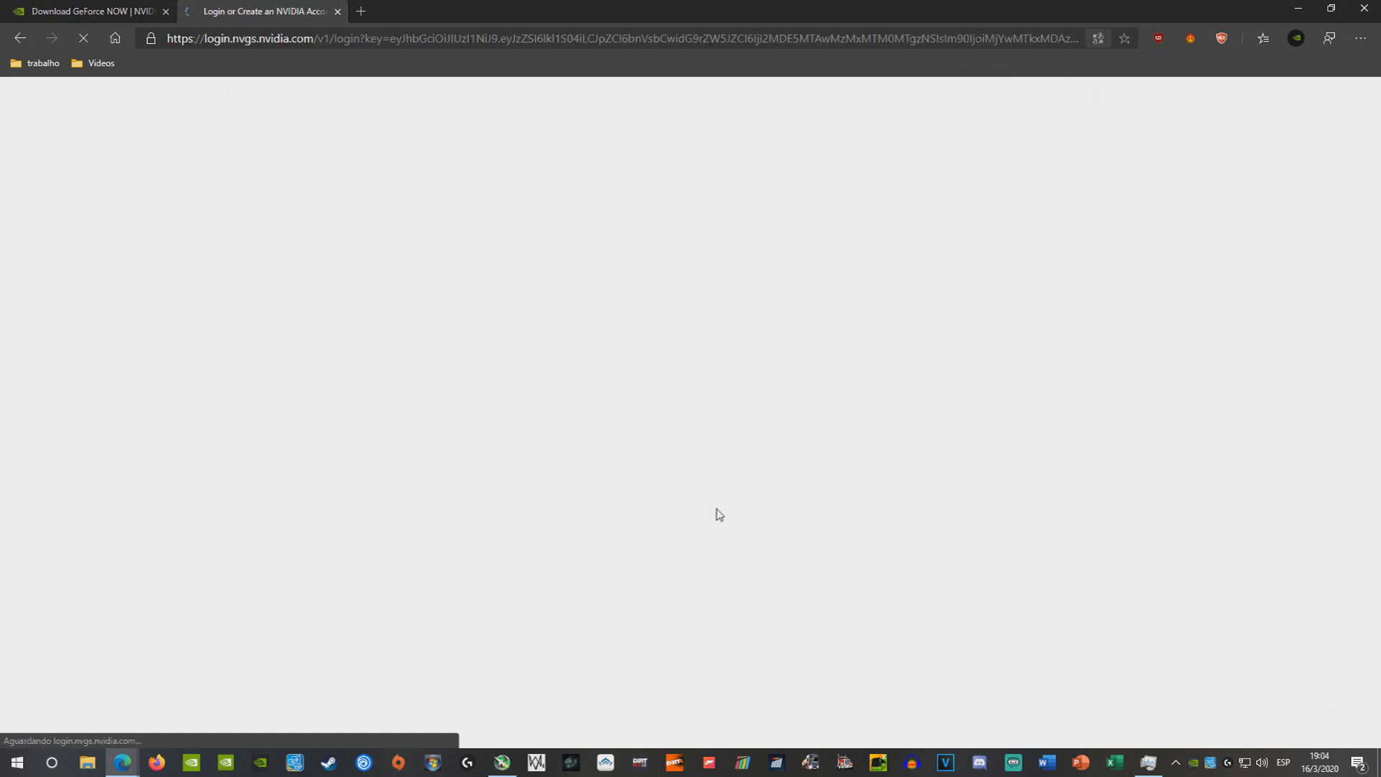
Log in to the NVIDIA account again without the VPN and accept the cookie notice on the GeForce NOW Membership page.
{"action": "left_click", "coordinate": [696, 288]}
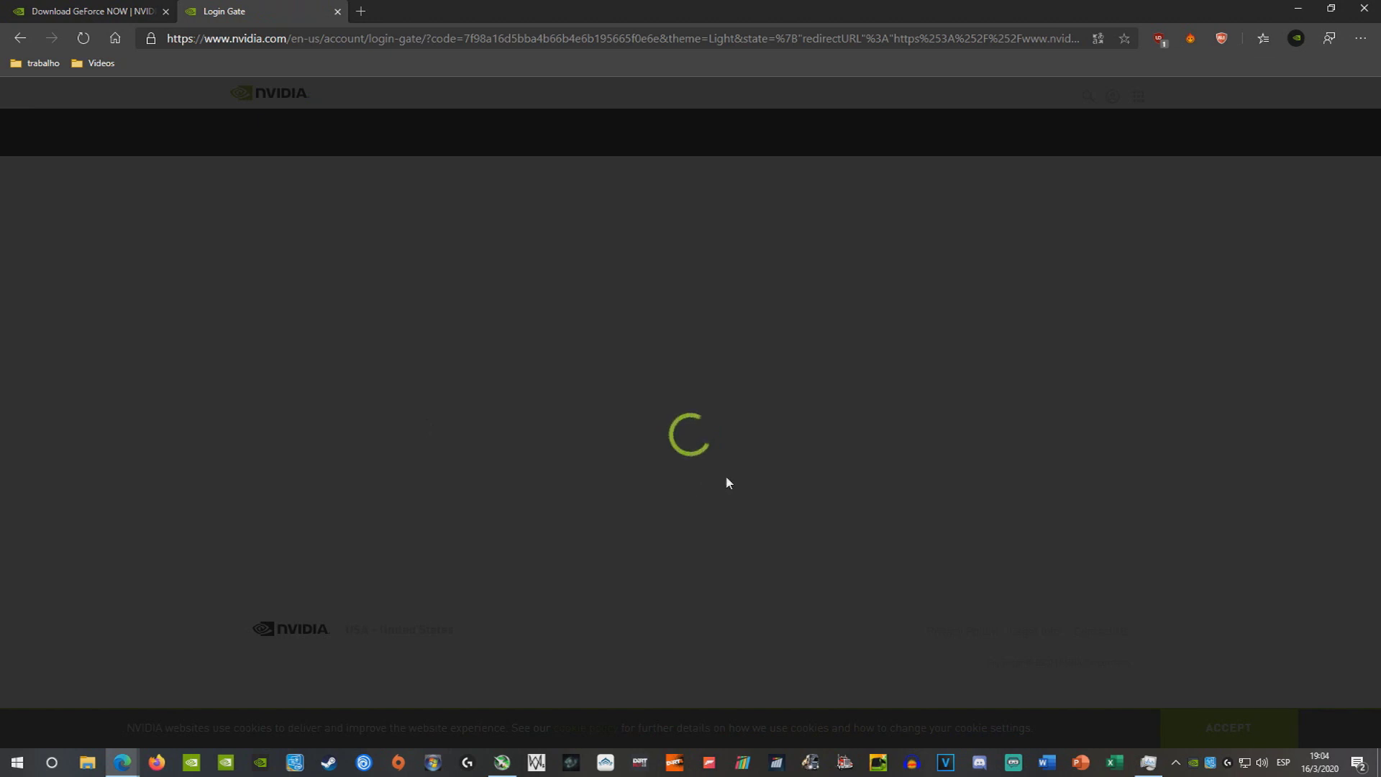
{"action": "left_click", "coordinate": [1175, 764]}
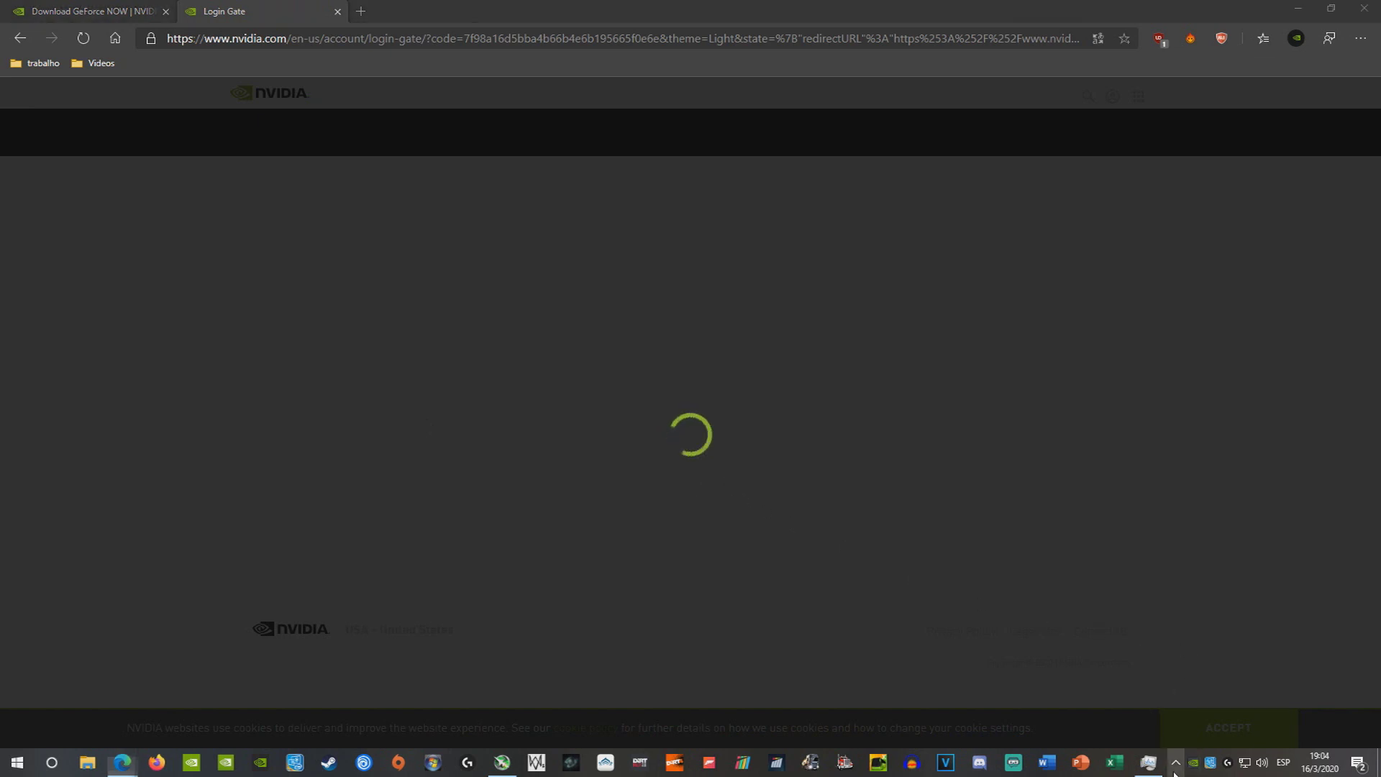
{"action": "left_click", "coordinate": [1064, 688]}
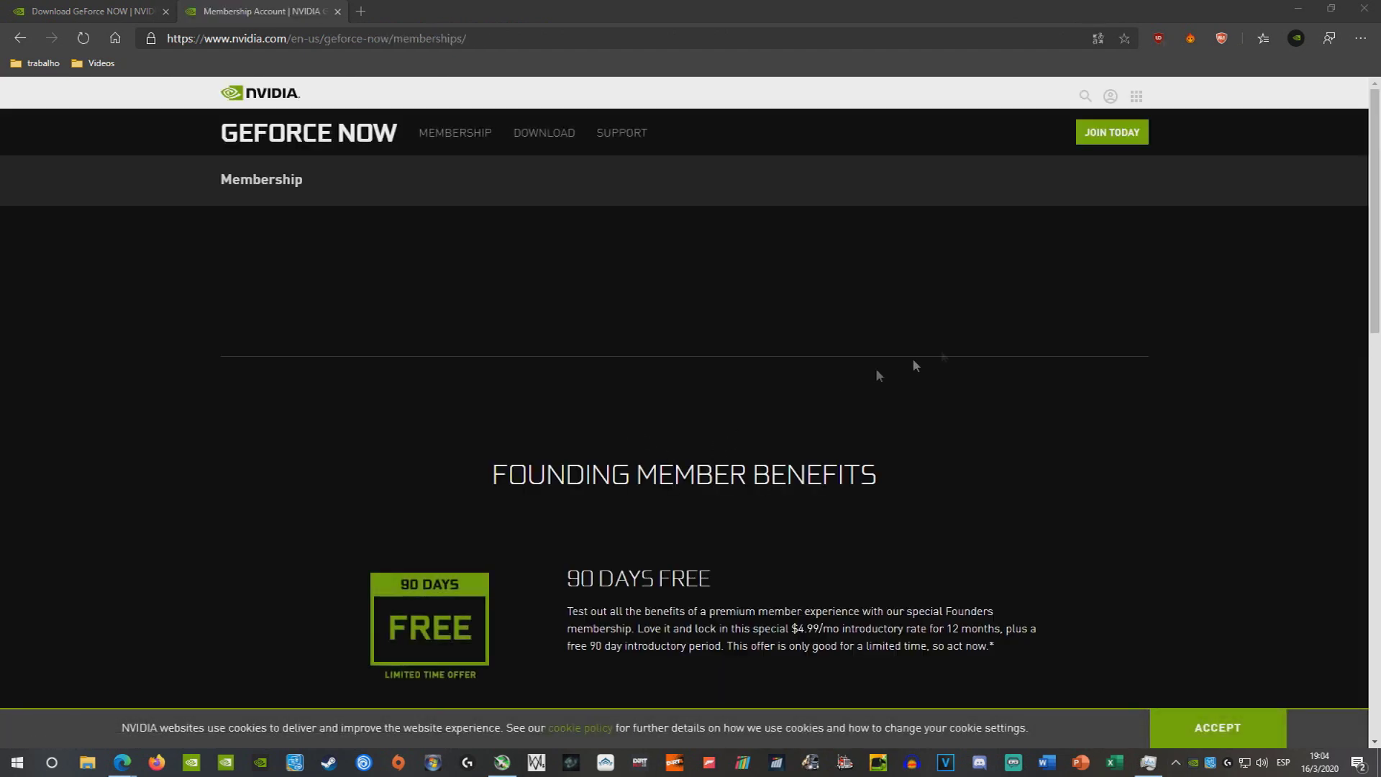
{"action": "left_click", "coordinate": [1216, 725]}
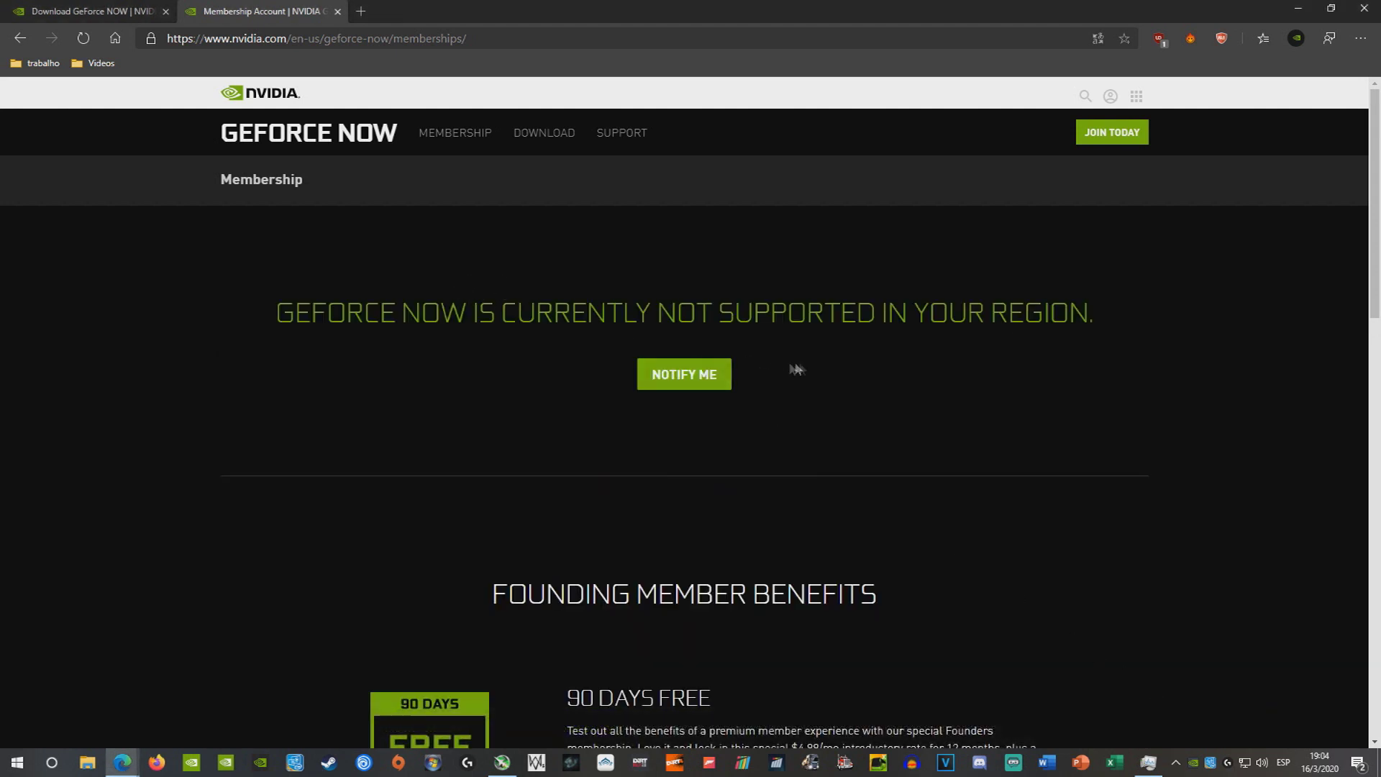
Highlight the region support message, set Hola to United States for nvidia.com and return to the Membership page.
{"action": "left_click_drag", "start_coordinate": [715, 315], "coordinate": [1090, 315]}
{"action": "left_click", "coordinate": [1122, 309]}
{"action": "left_click", "coordinate": [1188, 41]}
{"action": "left_click", "coordinate": [1111, 229]}
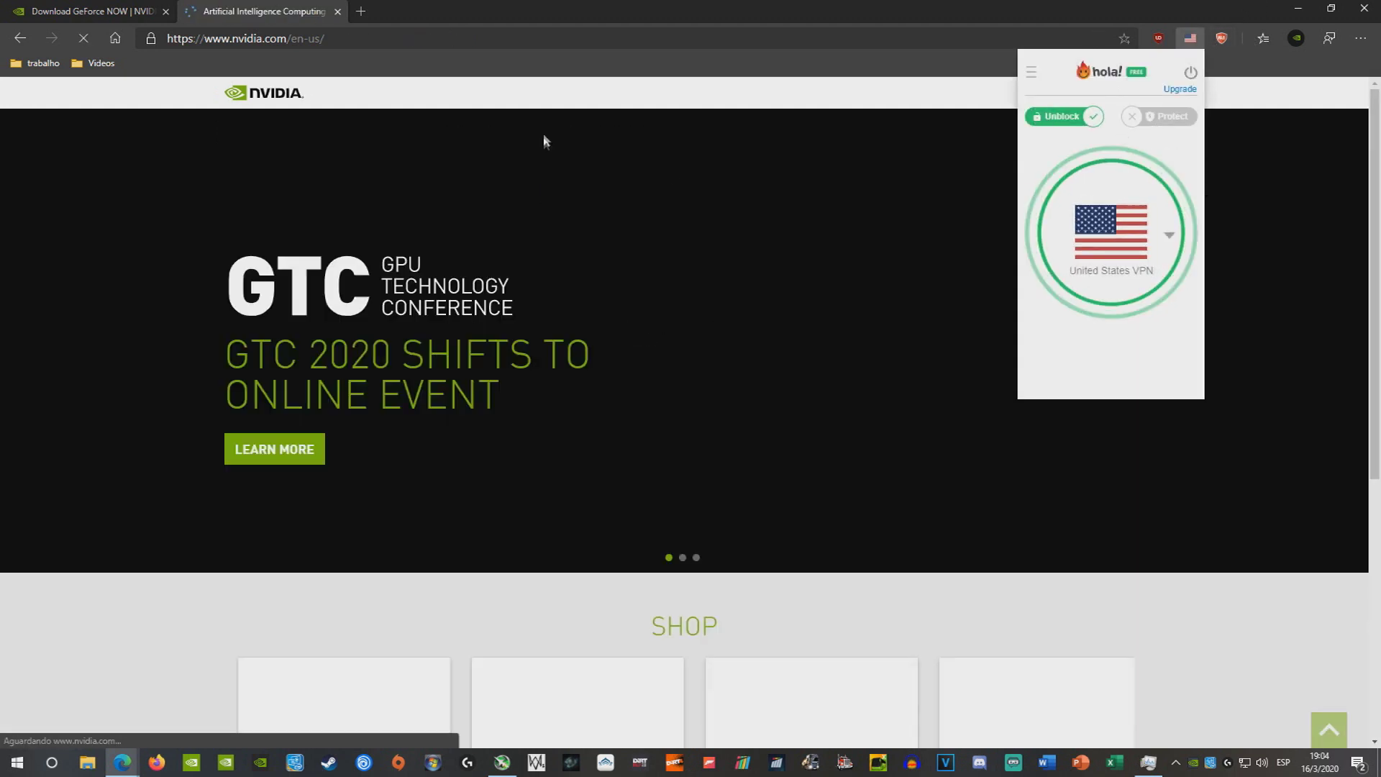
{"action": "key", "text": "alt+Left"}
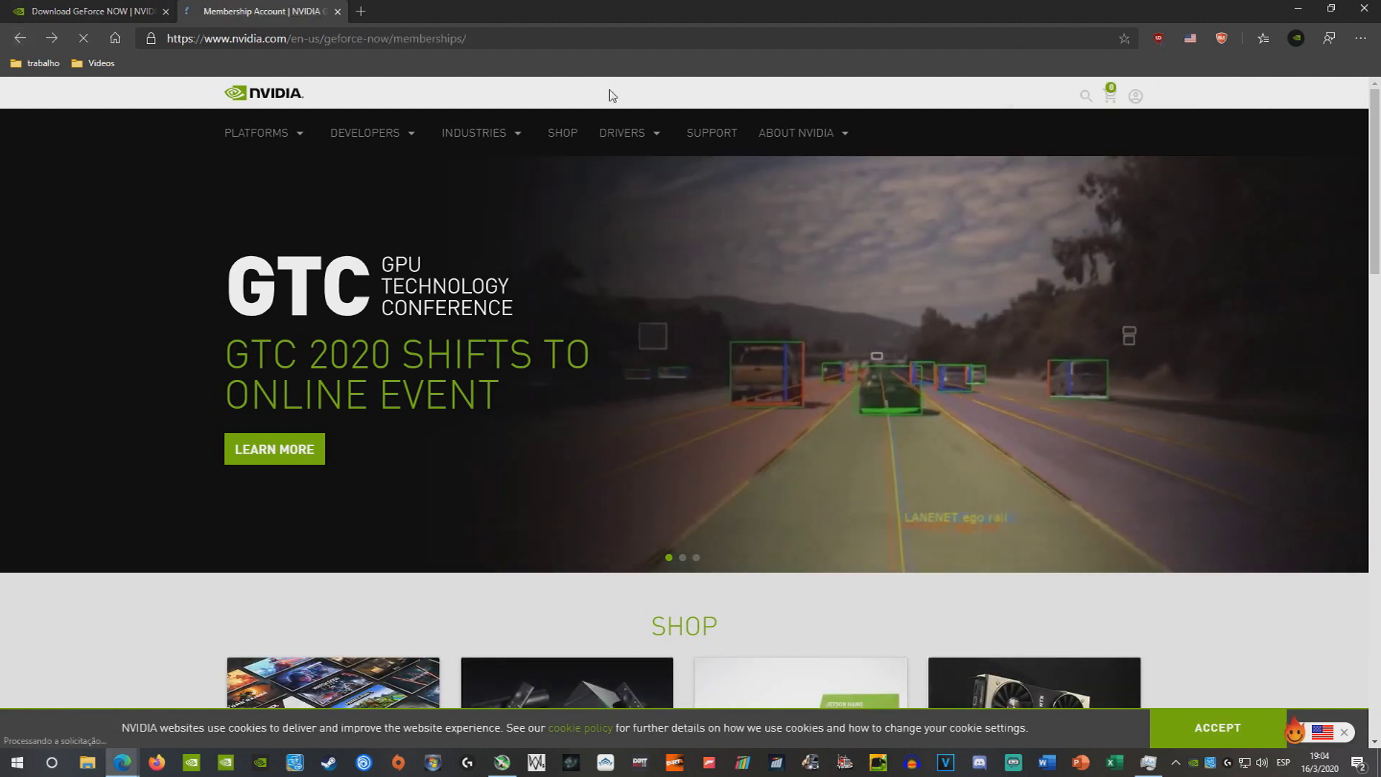
Go from the GeForce NOW Download page to the membership signup and choose the upgrade to Founders.
{"action": "left_click", "coordinate": [563, 129]}
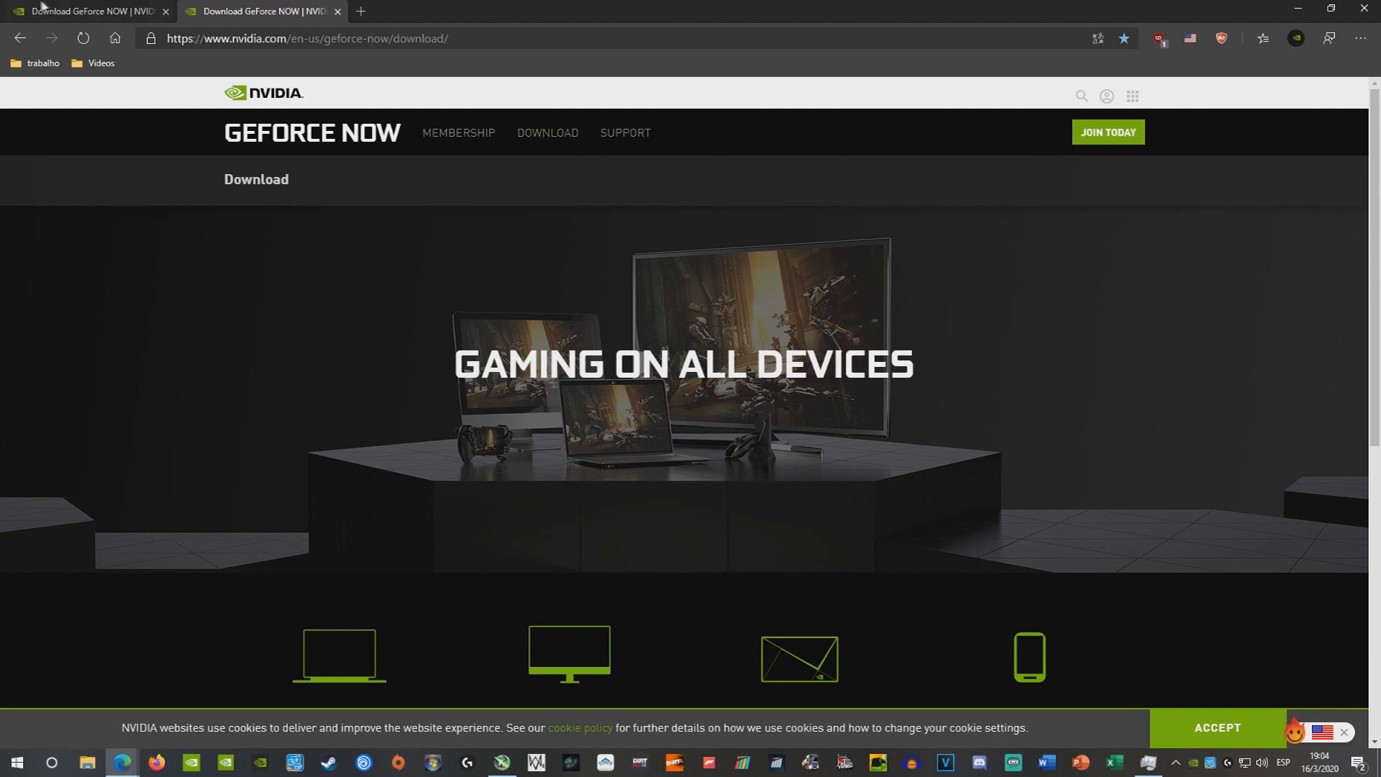
{"action": "left_click", "coordinate": [1108, 137]}
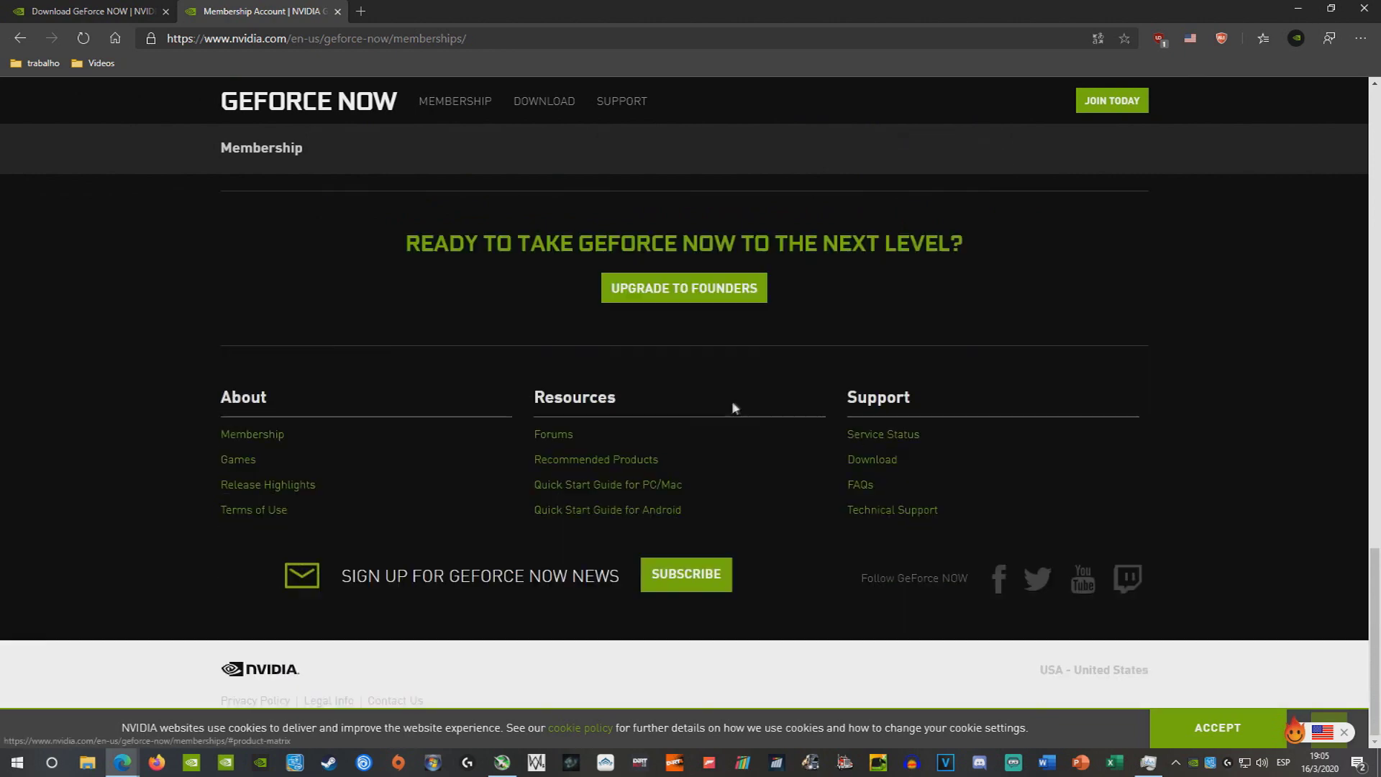
{"action": "left_click", "coordinate": [722, 290]}
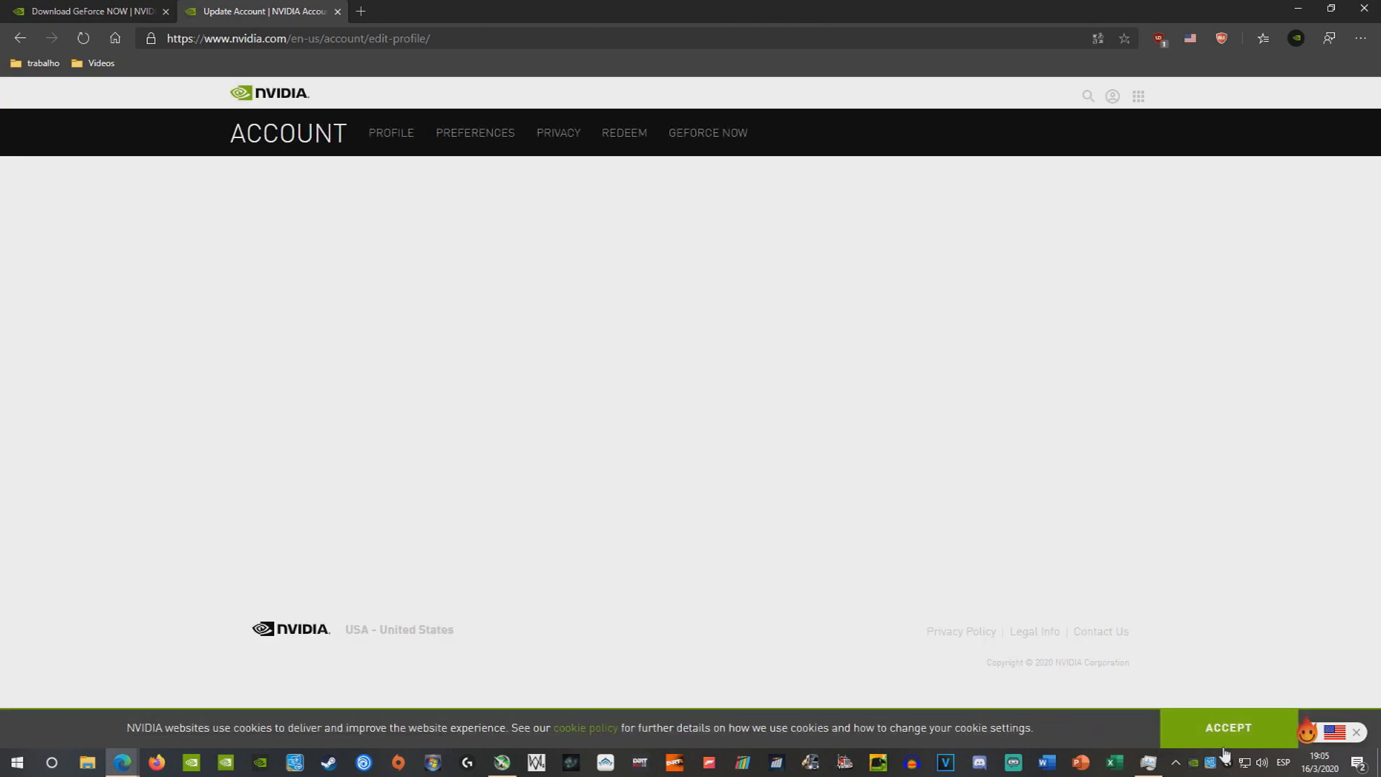
Accept the cookie notice on the NVIDIA account profile page and highlight the account's email address.
{"action": "left_click", "coordinate": [1227, 735]}
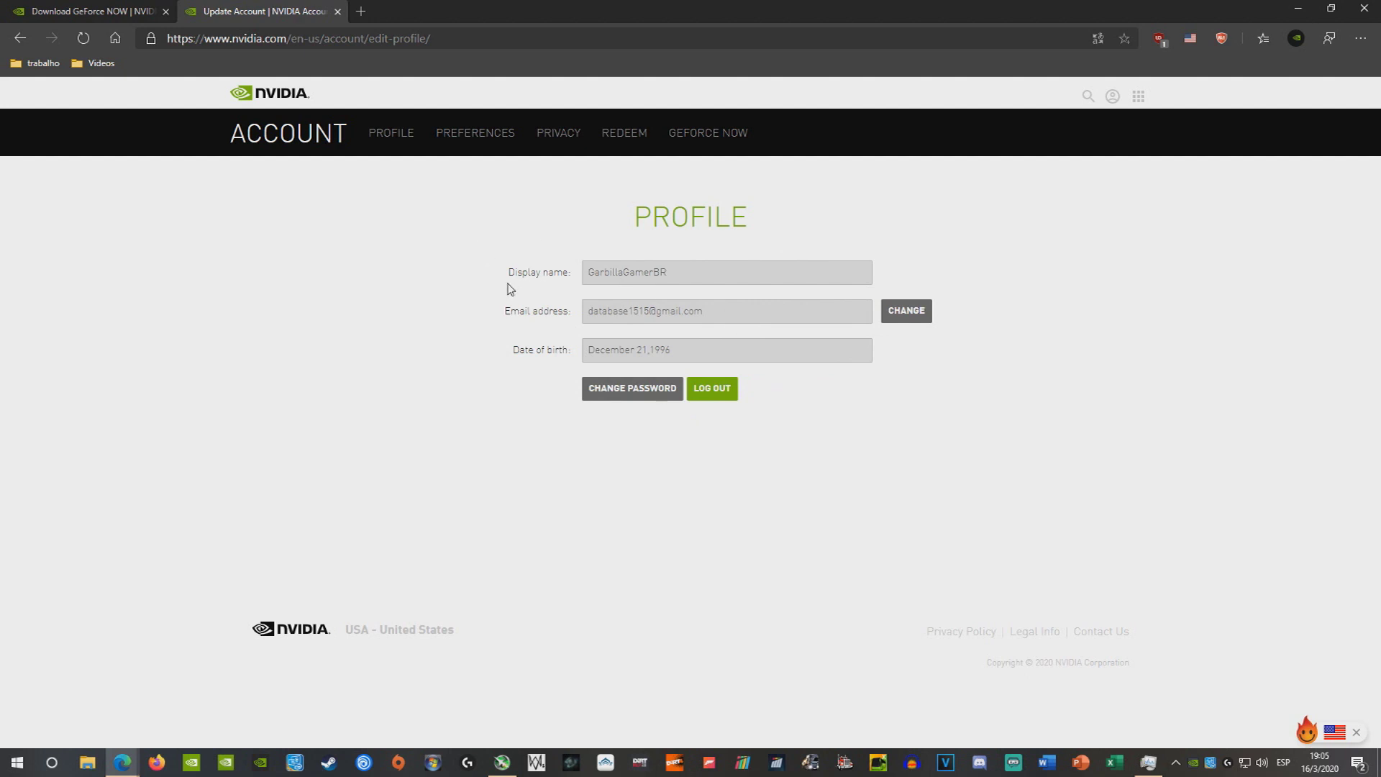
{"action": "left_click_drag", "start_coordinate": [734, 317], "coordinate": [602, 300]}
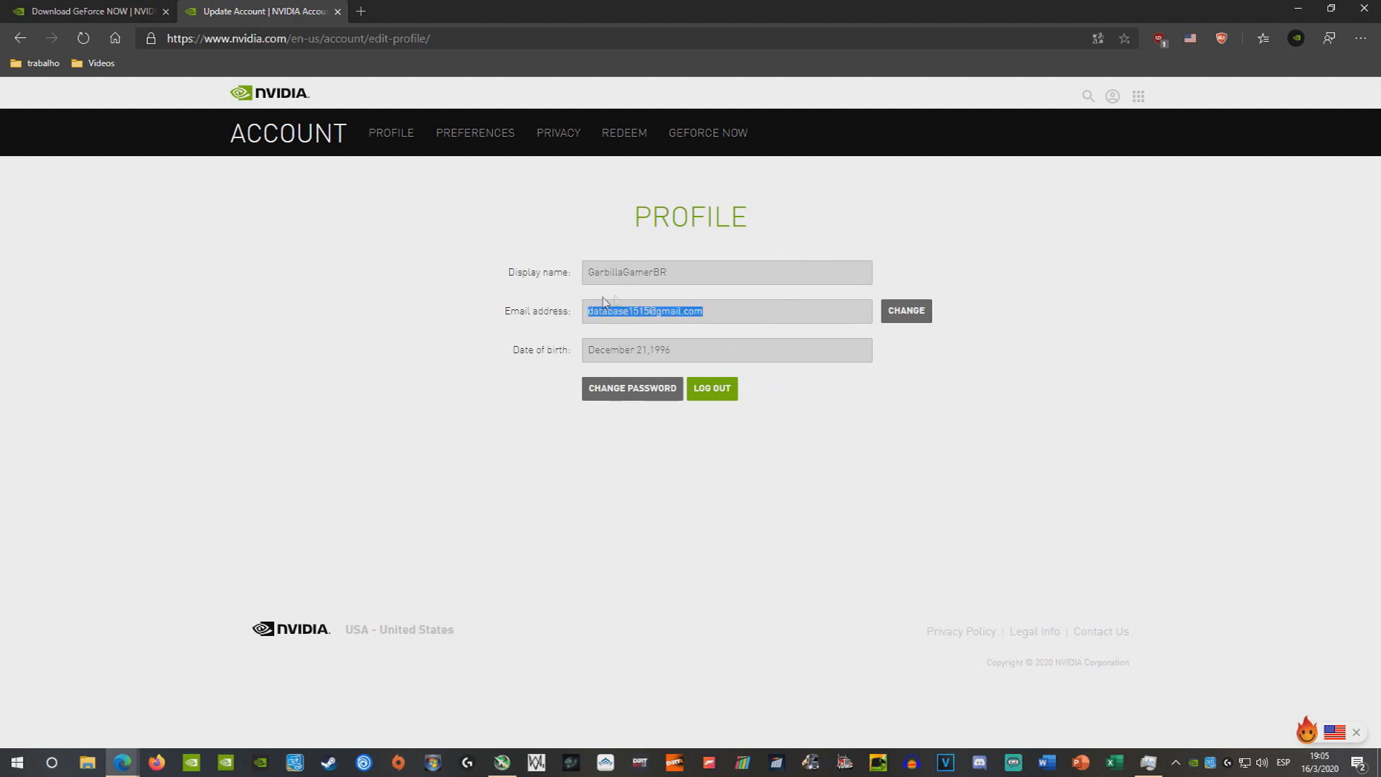
{"action": "left_click", "coordinate": [827, 371]}
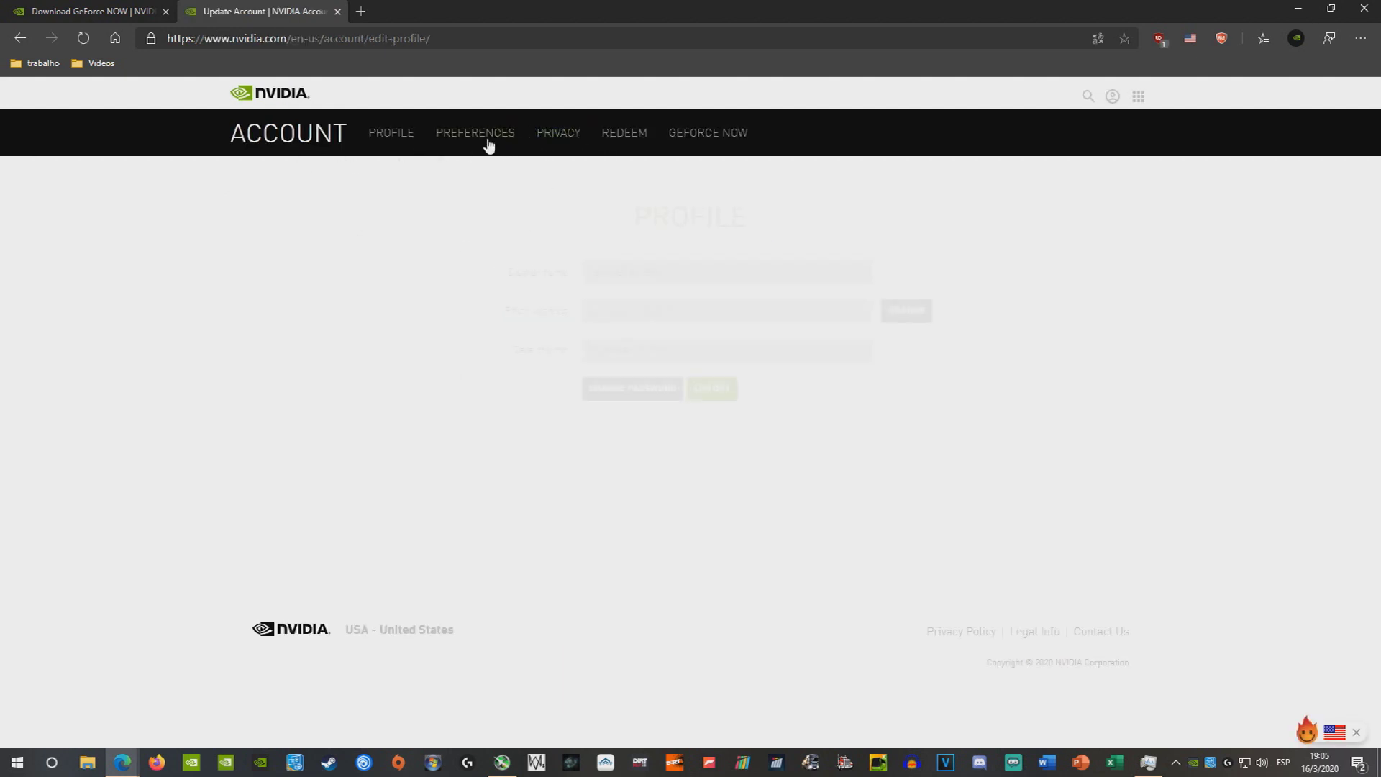
Close the NVIDIA account tab and start downloading GeForce NOW for Windows PC.
{"action": "left_click", "coordinate": [338, 11]}
{"action": "scroll", "coordinate": [732, 546], "scroll_direction": "down", "scroll_amount": 8}
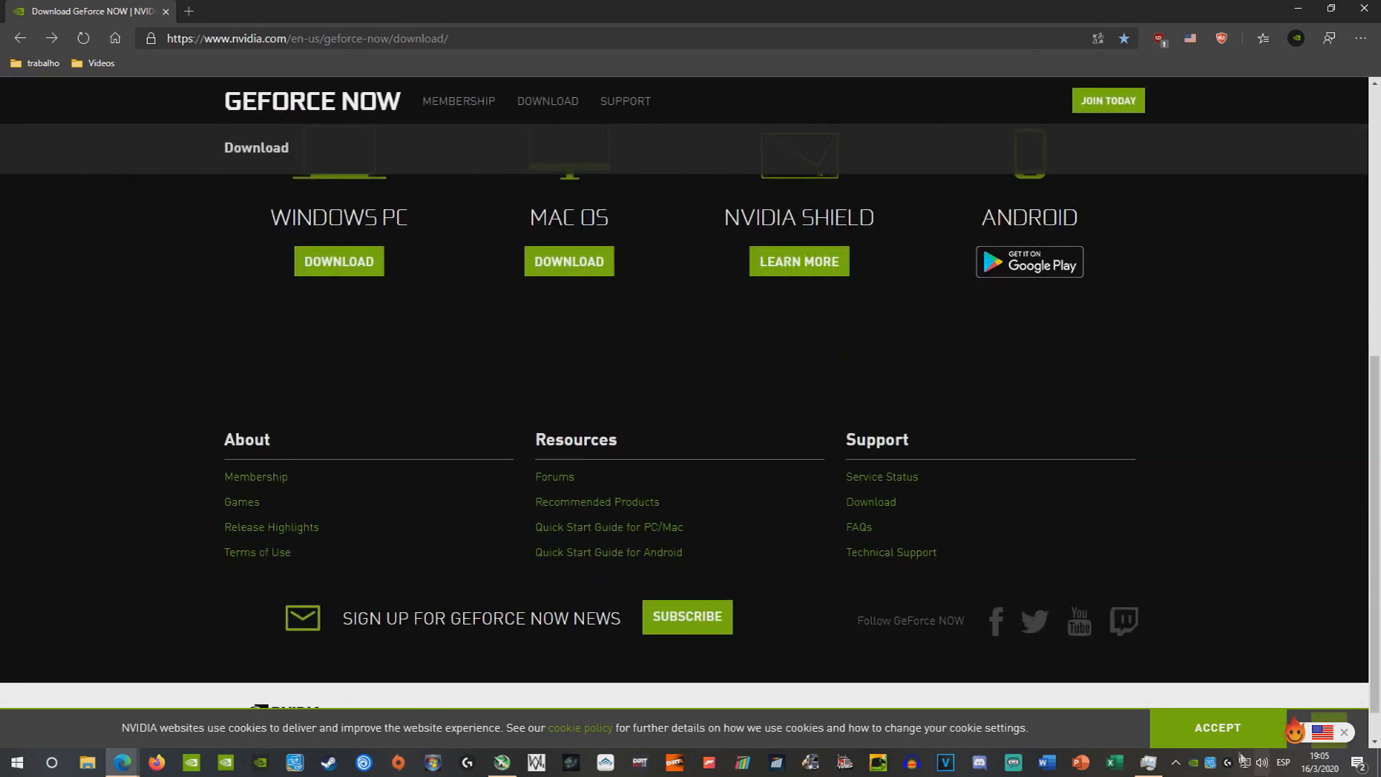
{"action": "left_click", "coordinate": [369, 273]}
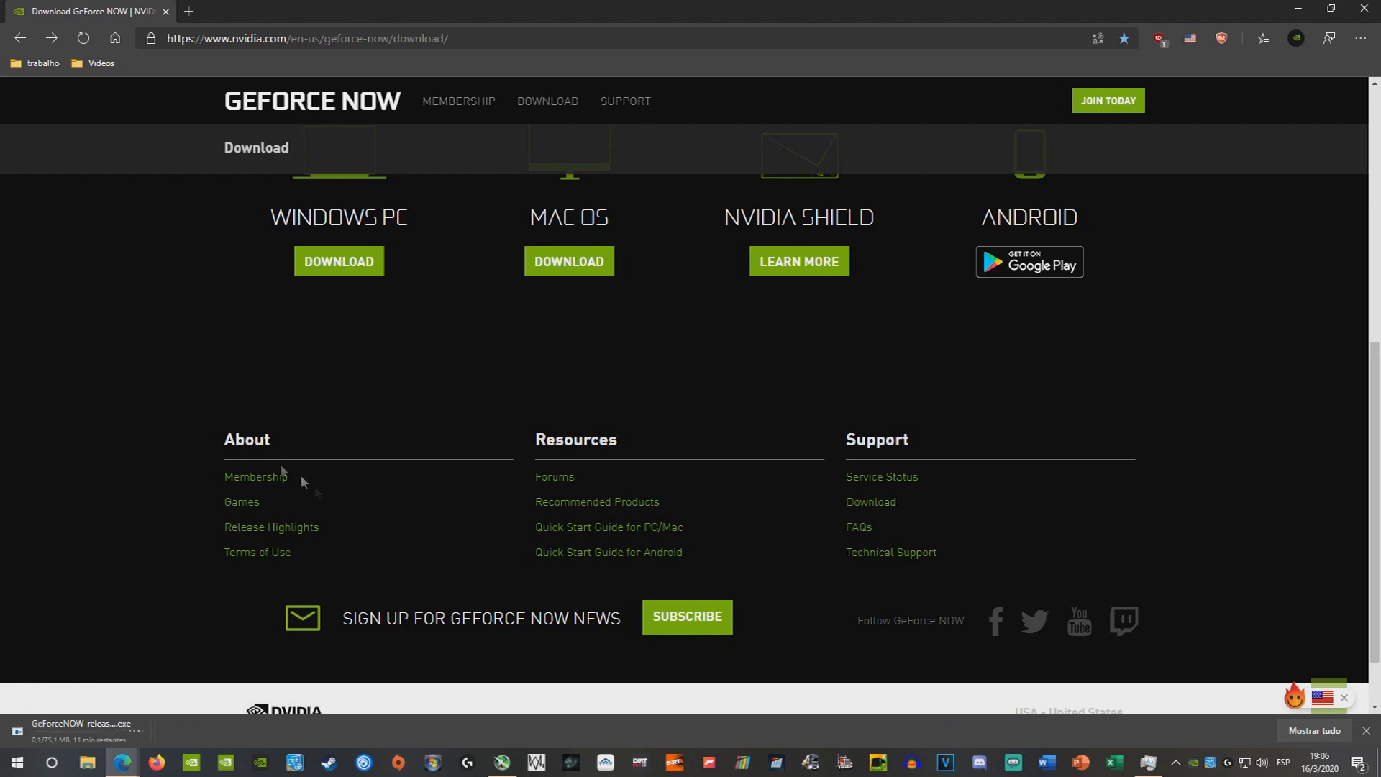
Cancel the GeForceNOW-release (1).exe download and remove its entry from the full downloads list.
{"action": "left_click", "coordinate": [1314, 730]}
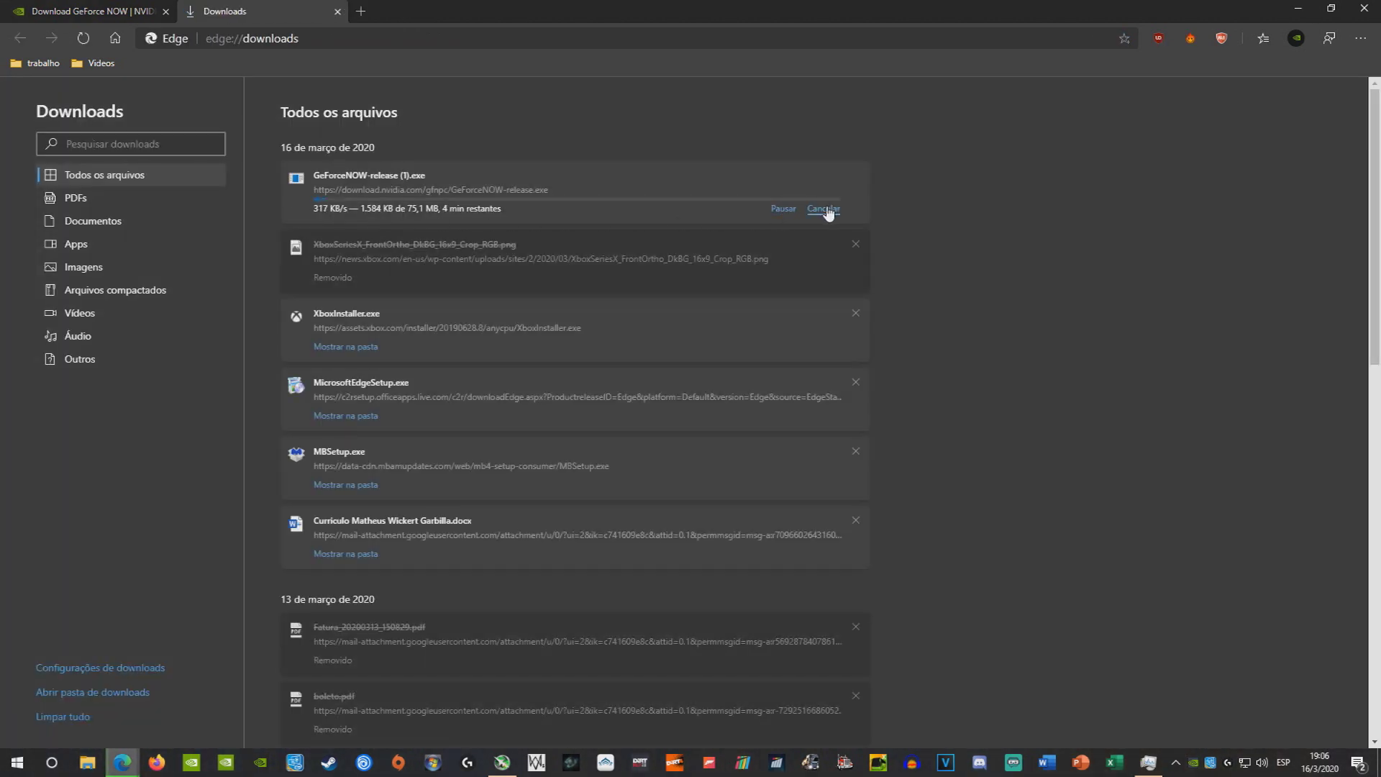
{"action": "left_click", "coordinate": [824, 209]}
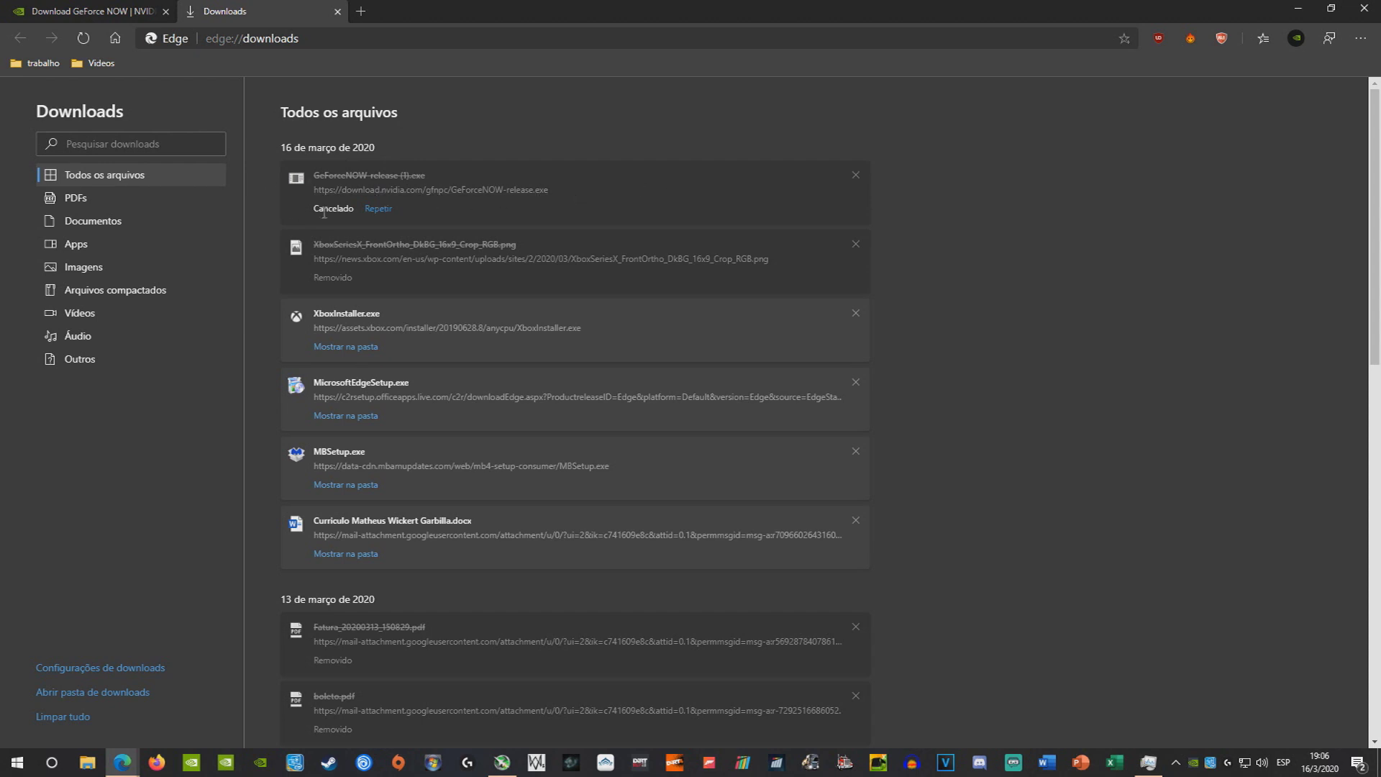
{"action": "left_click", "coordinate": [856, 175]}
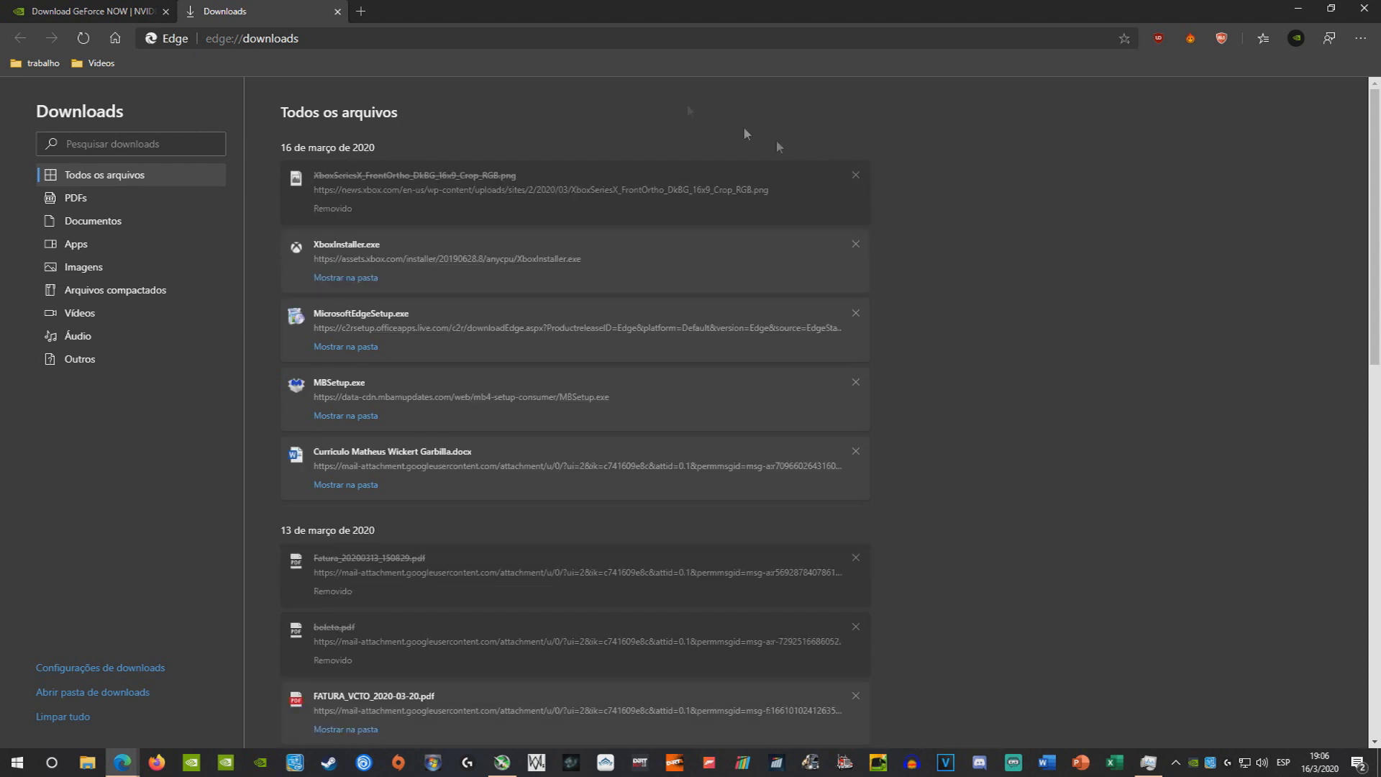
Return to the GeForce NOW Download page, turn off Hola's United States VPN for nvidia.com and accept the cookie notice.
{"action": "left_click", "coordinate": [10, 9]}
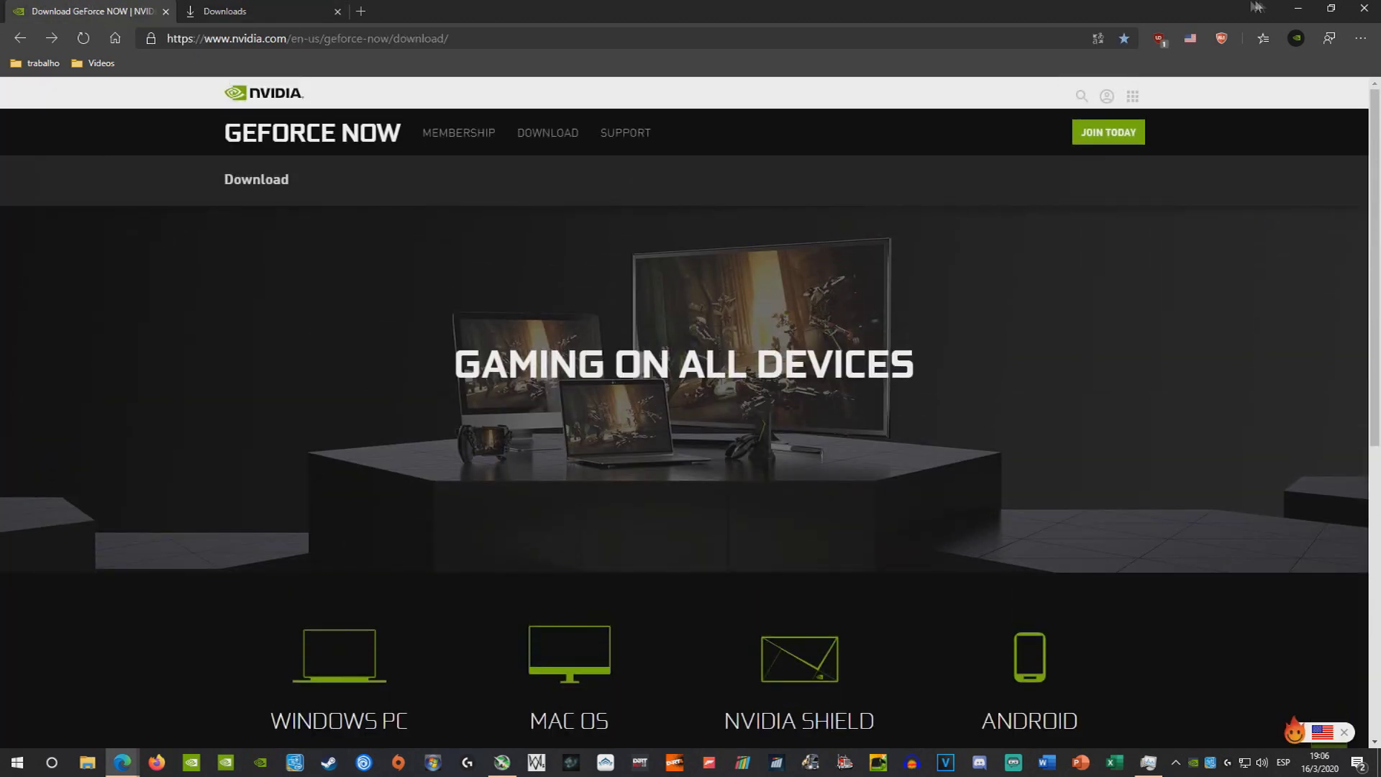
{"action": "left_click", "coordinate": [1331, 9]}
{"action": "left_click", "coordinate": [1308, 178]}
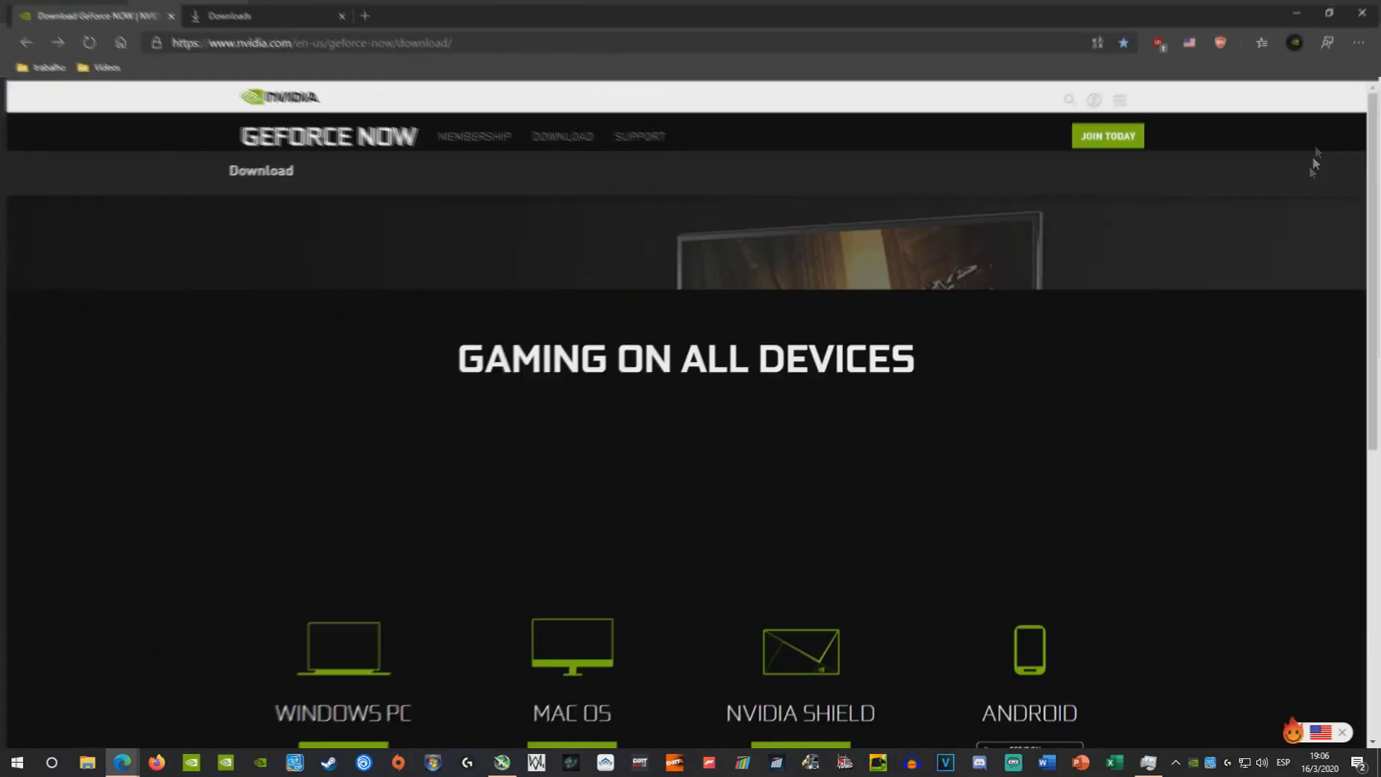
{"action": "left_click", "coordinate": [1191, 39]}
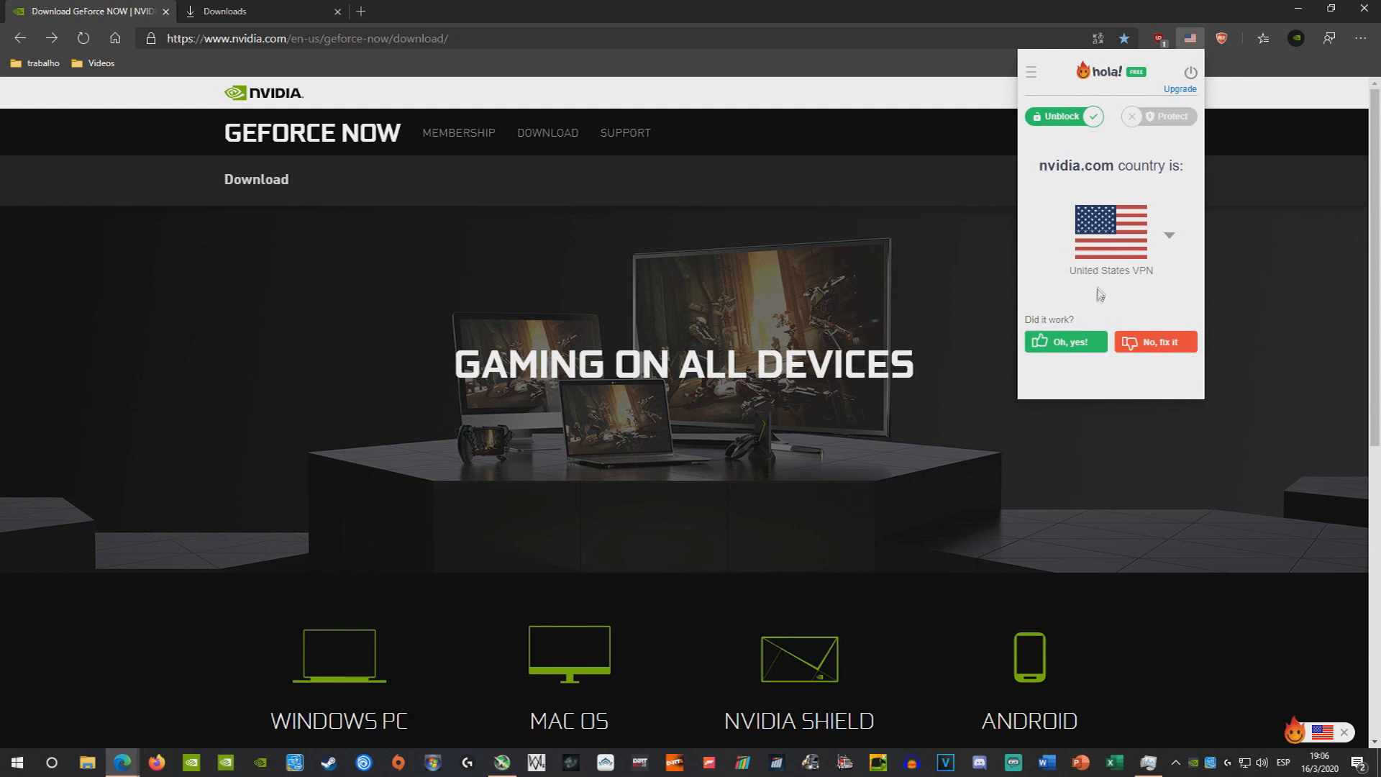
{"action": "left_click", "coordinate": [1106, 225]}
{"action": "left_click", "coordinate": [1088, 246]}
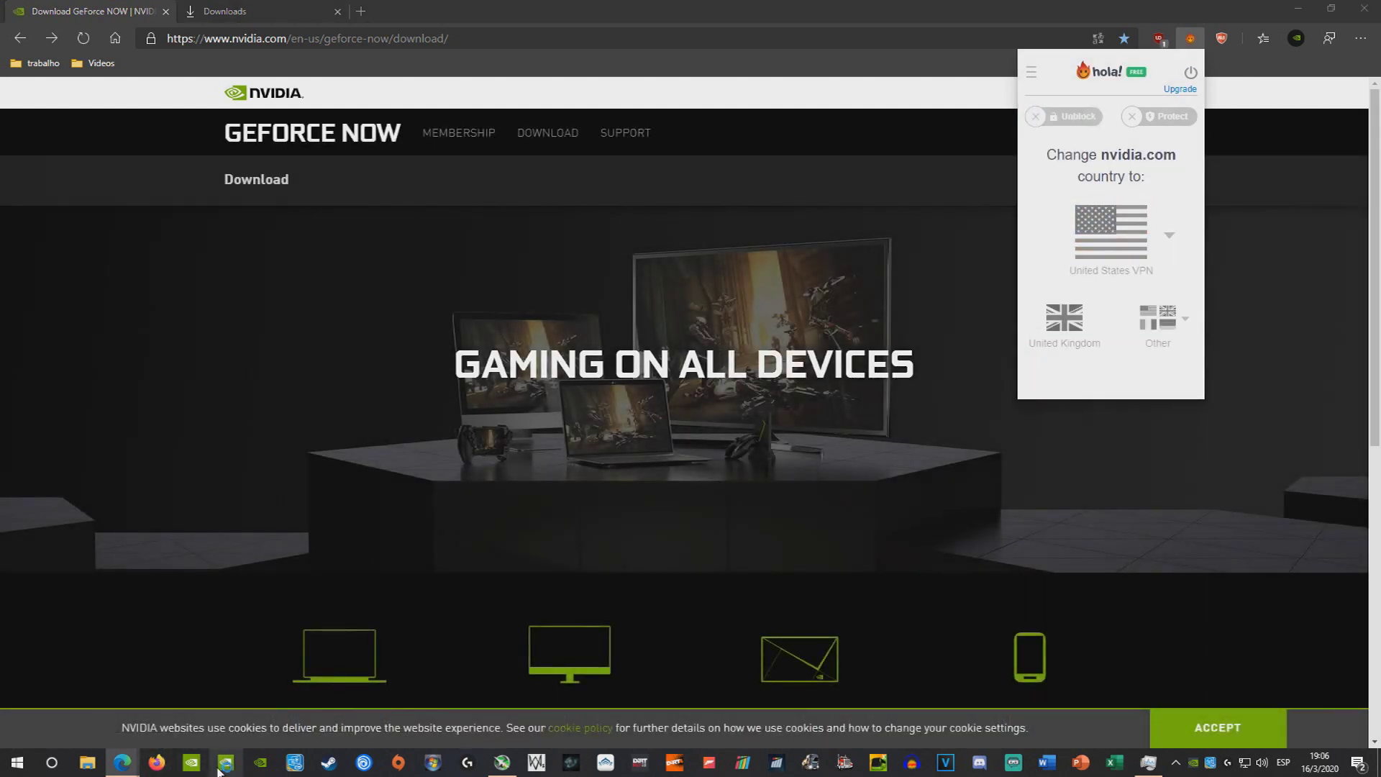
{"action": "left_click", "coordinate": [1162, 728]}
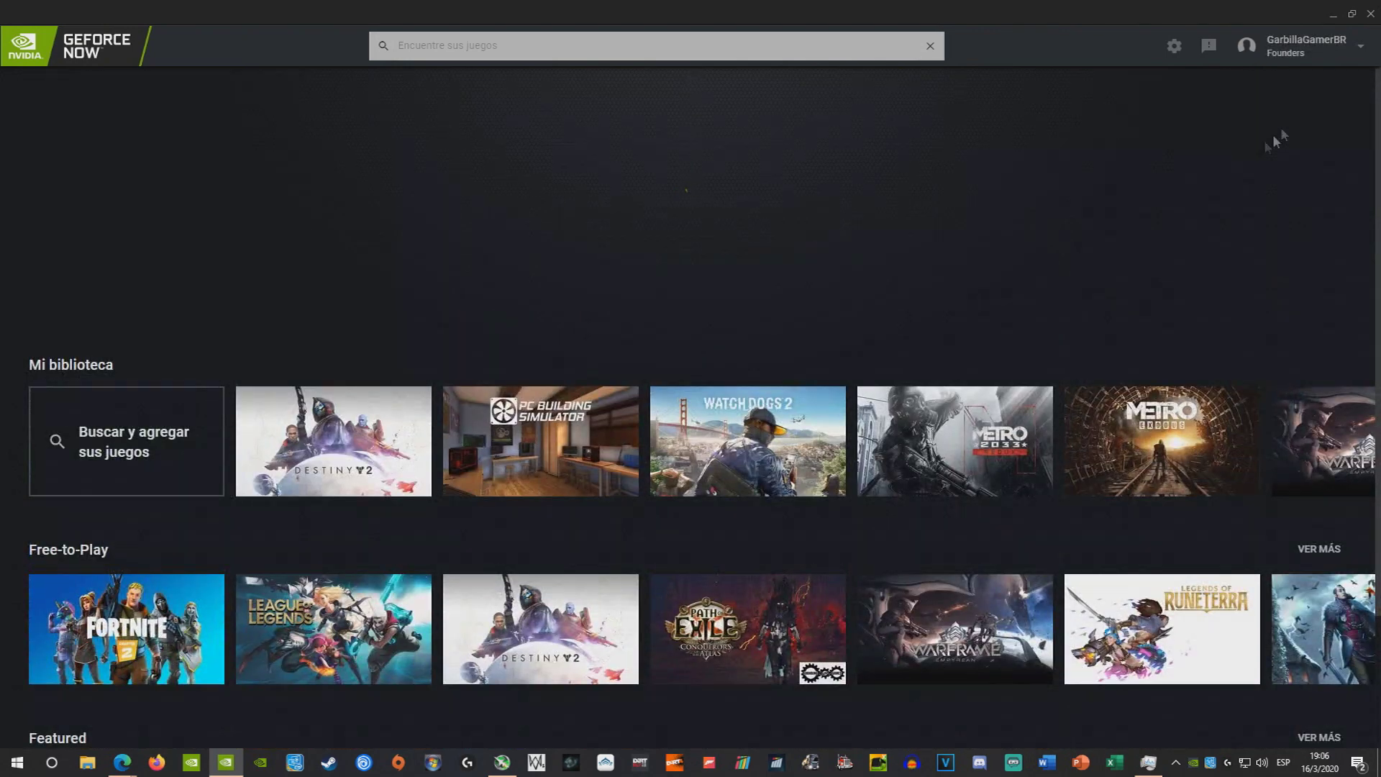
In the GeForce NOW app, check the account menu and look through the Mi biblioteca and Free-to-Play games.
{"action": "left_click", "coordinate": [1328, 48]}
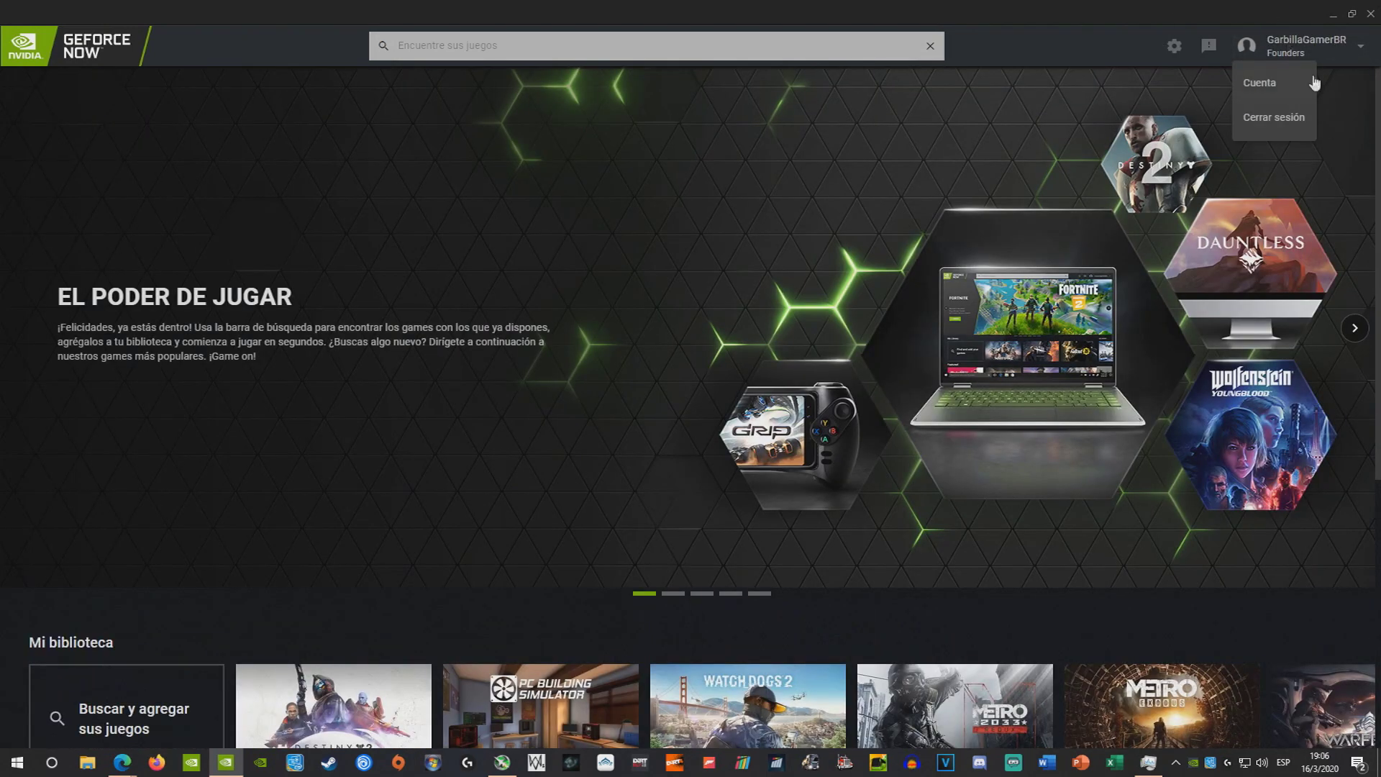
{"action": "left_click", "coordinate": [1252, 95]}
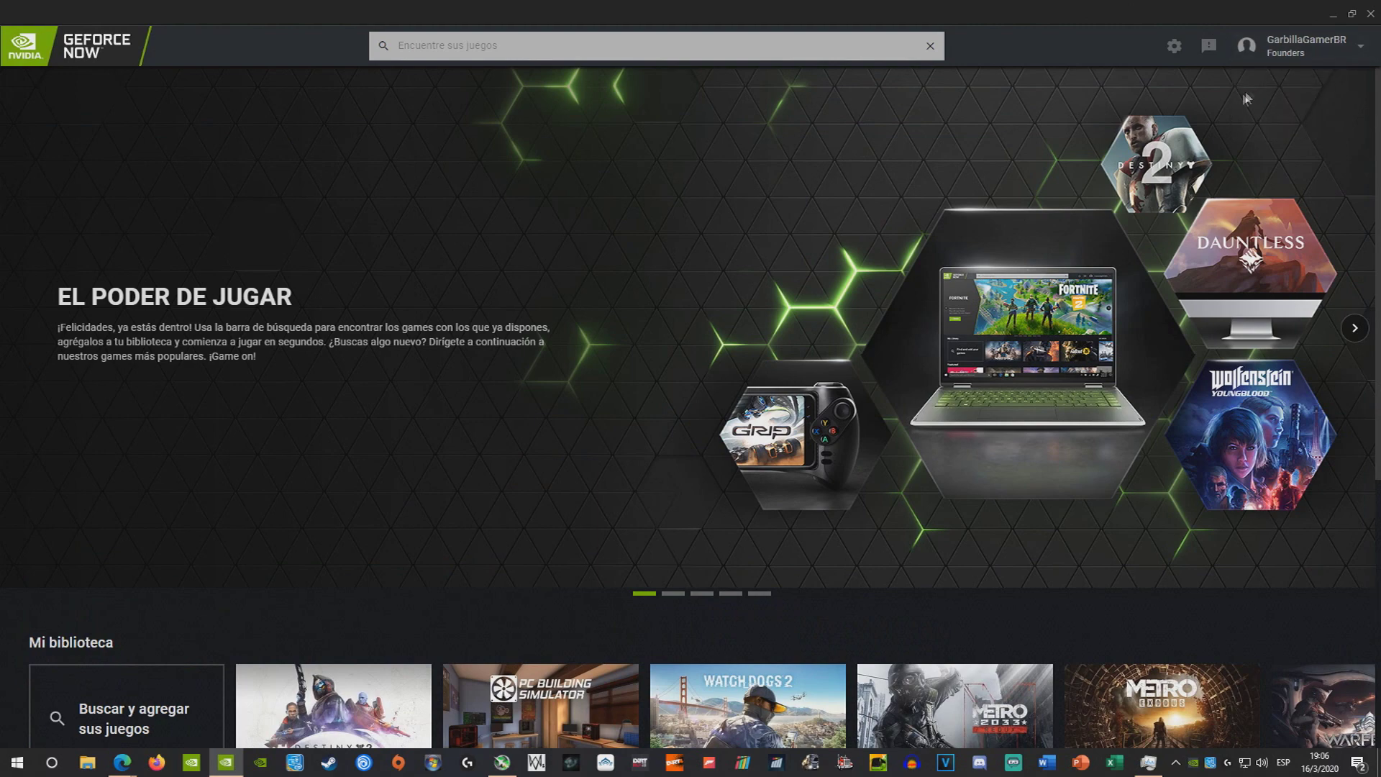
{"action": "scroll", "coordinate": [473, 518], "scroll_direction": "down", "scroll_amount": 5}
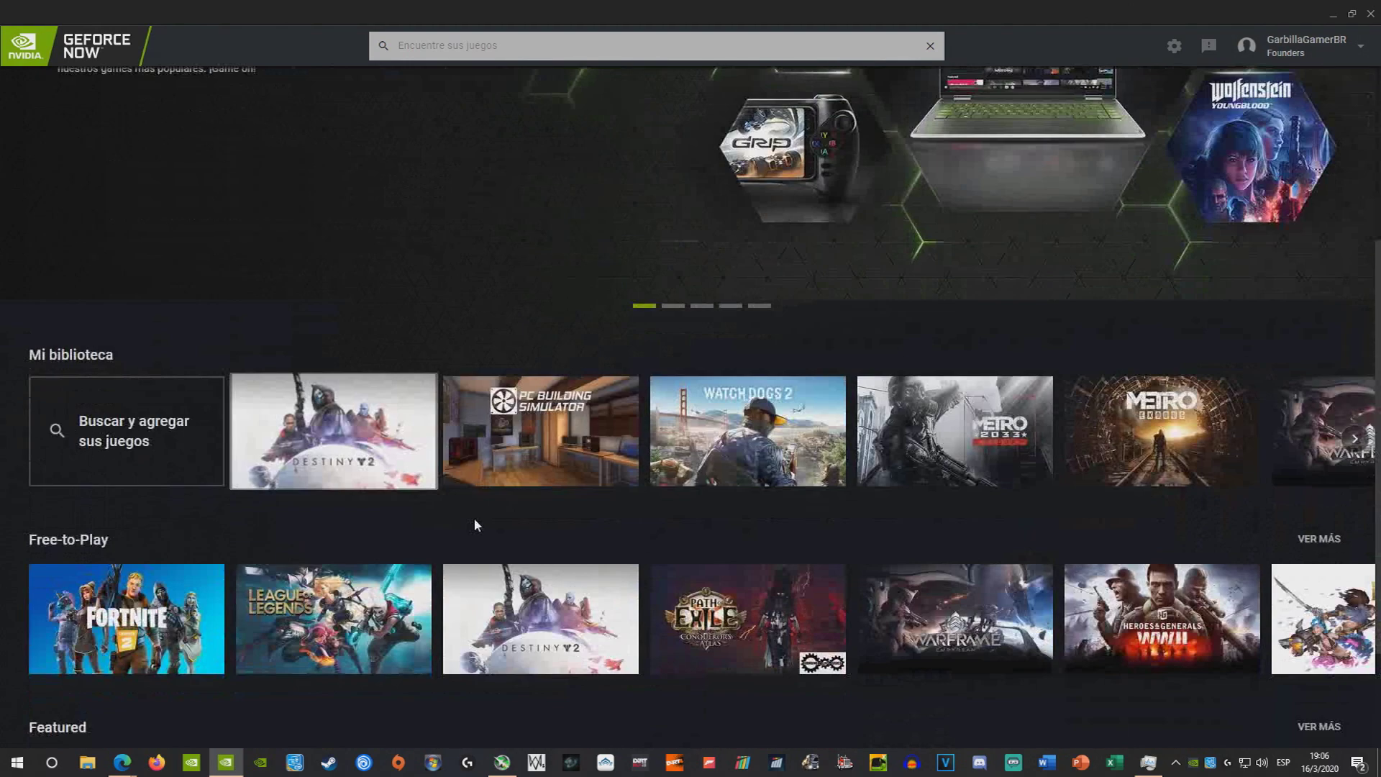
{"action": "scroll", "coordinate": [469, 529], "scroll_direction": "up", "scroll_amount": 6}
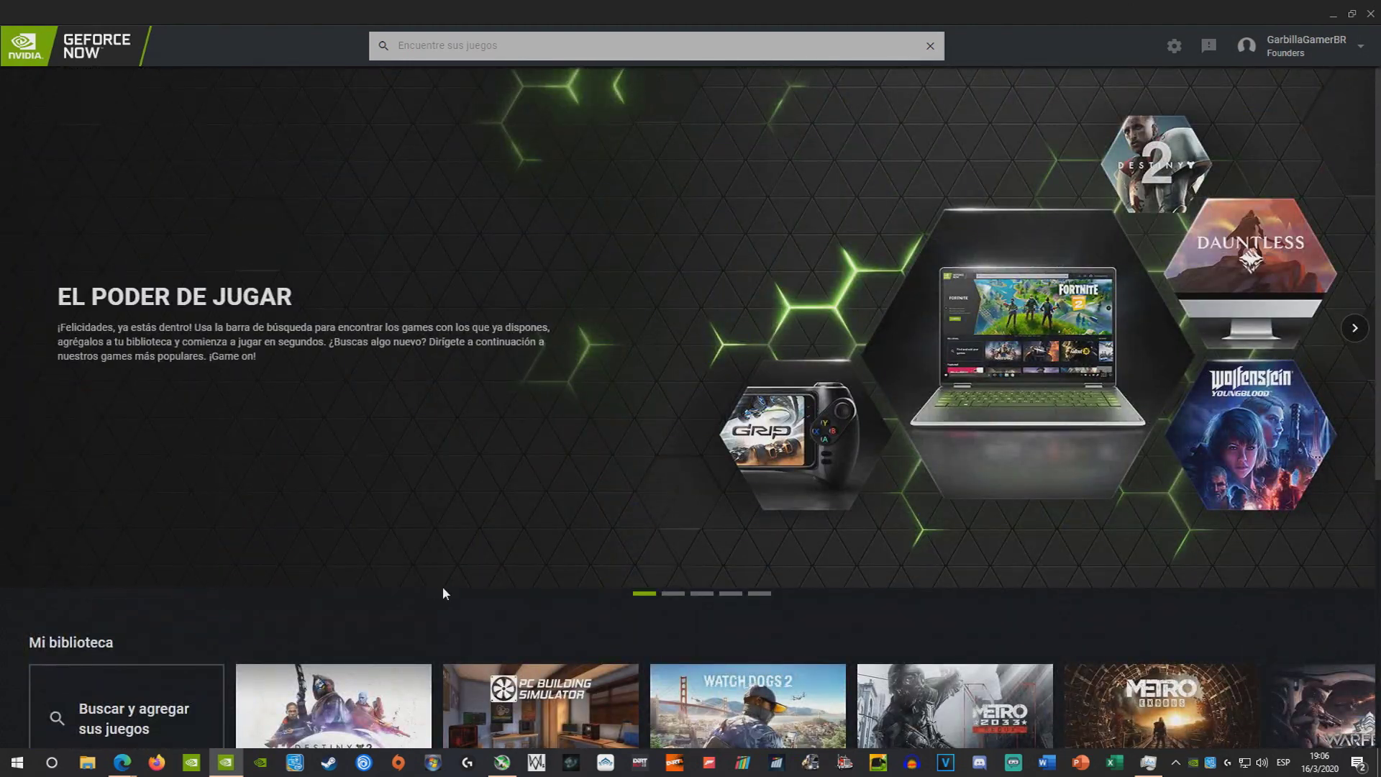
{"action": "left_click", "coordinate": [1339, 51]}
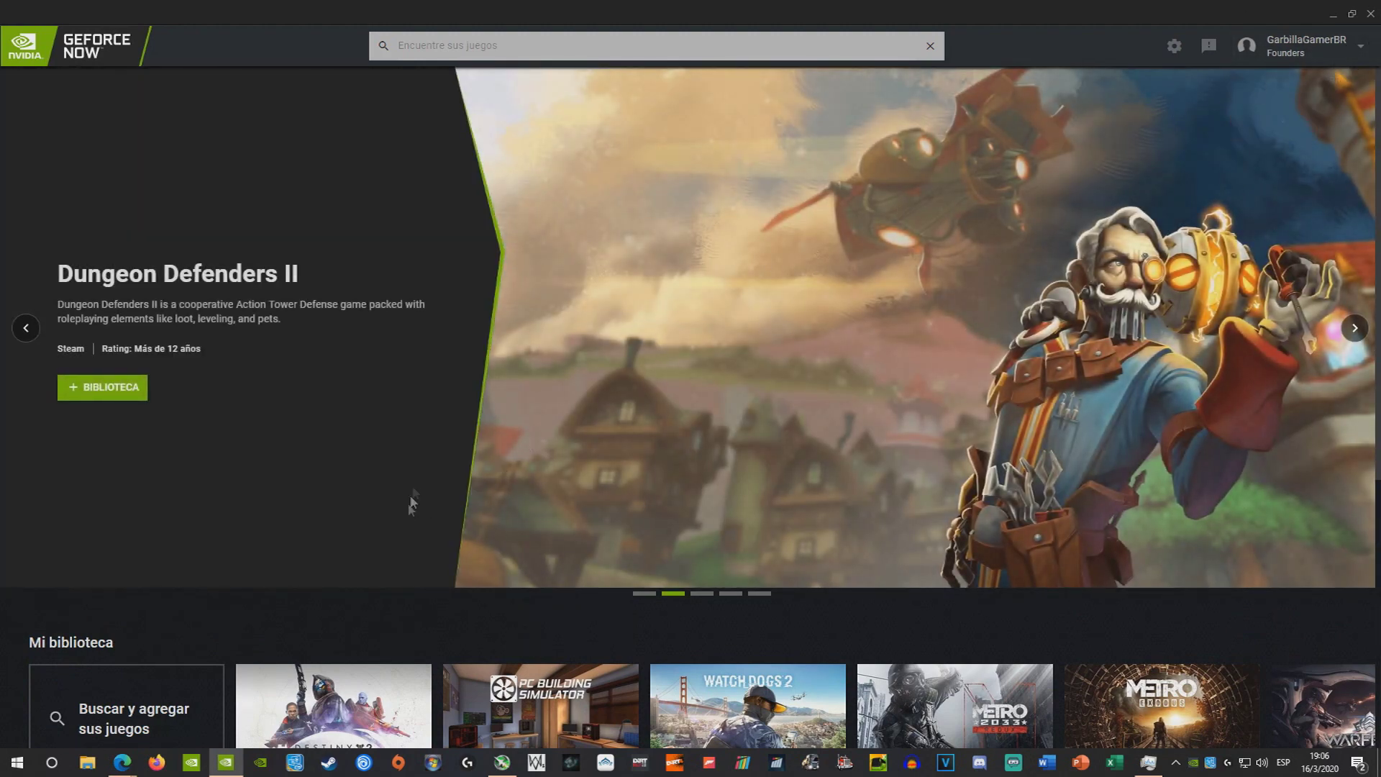
{"action": "scroll", "coordinate": [411, 504], "scroll_direction": "down", "scroll_amount": 5}
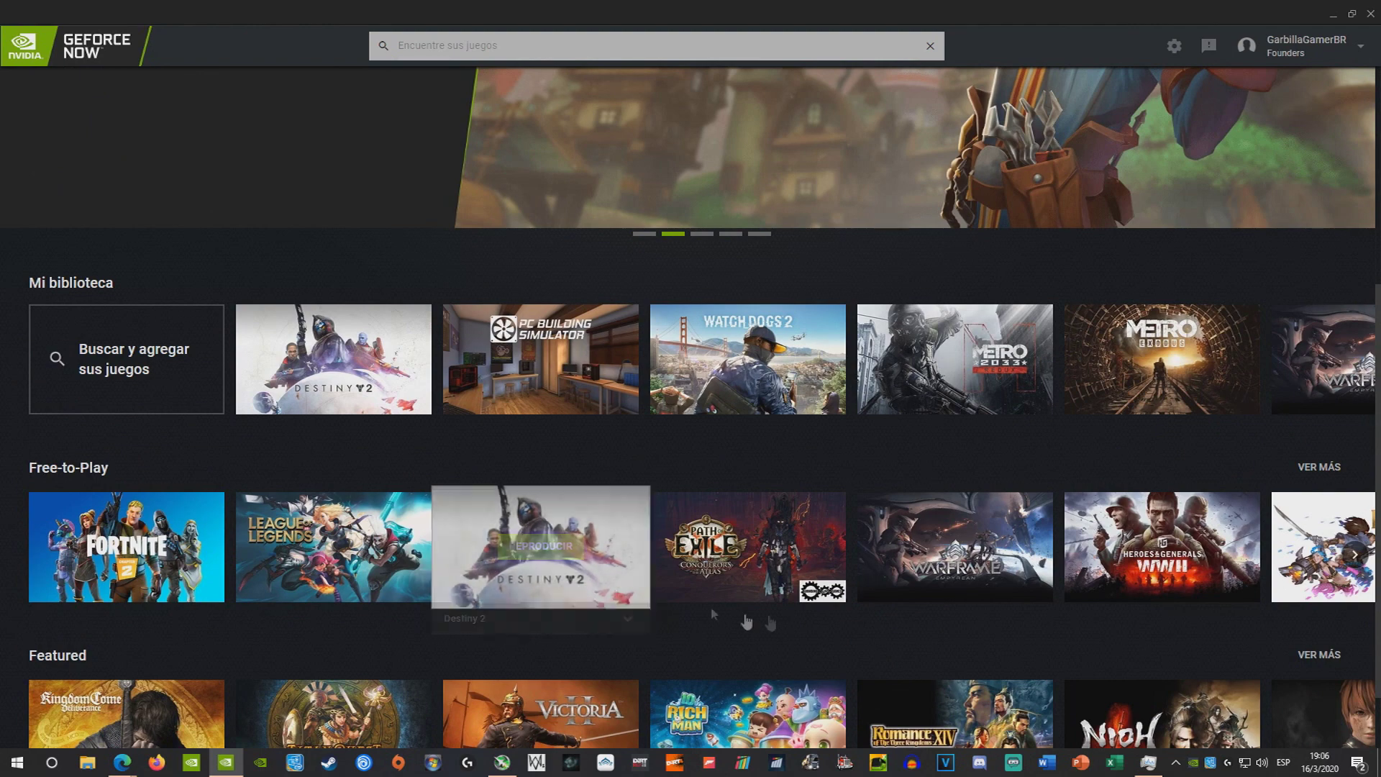
{"action": "scroll", "coordinate": [540, 546], "scroll_direction": "up", "scroll_amount": 5}
{"action": "scroll", "coordinate": [603, 500], "scroll_direction": "down", "scroll_amount": 3}
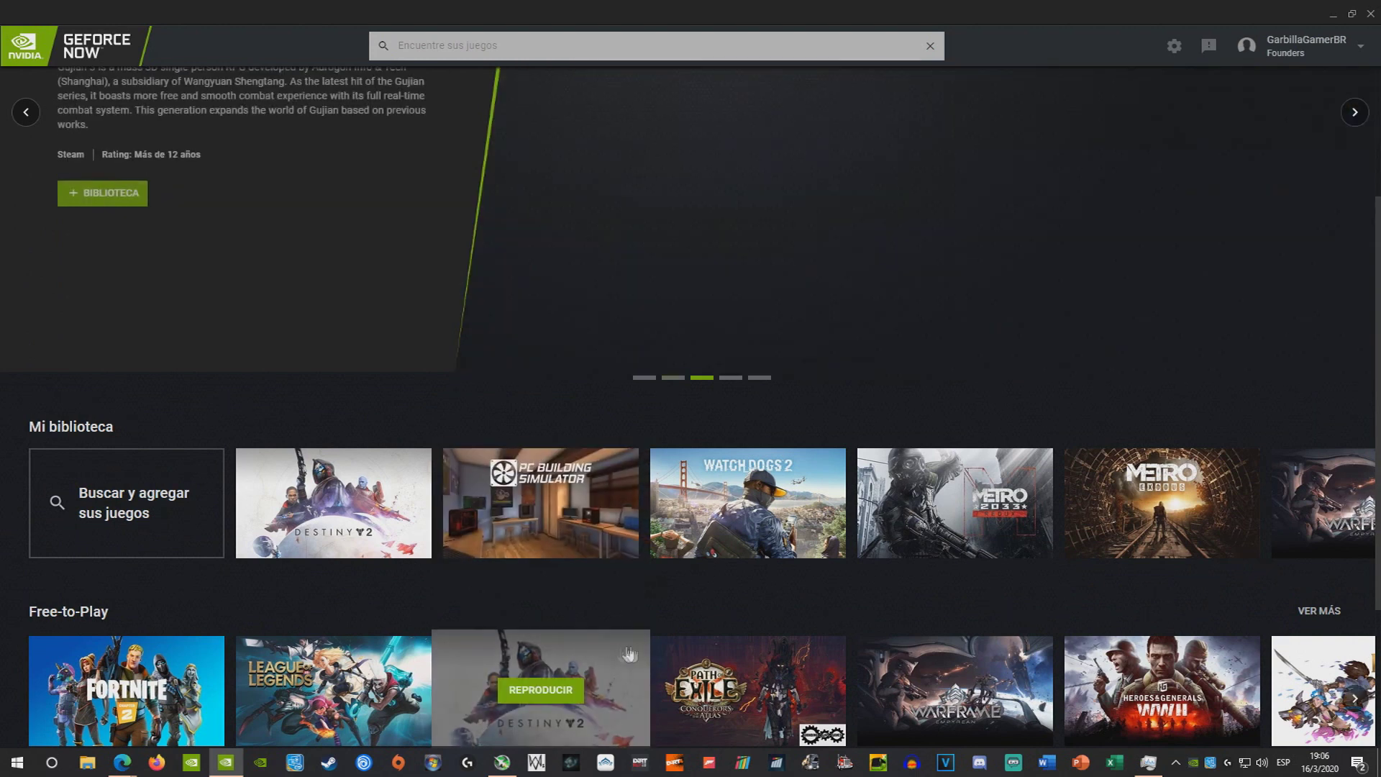
Launch PC Building Simulator from Mi biblioteca and look over the other game rows while it loads.
{"action": "left_click", "coordinate": [541, 690]}
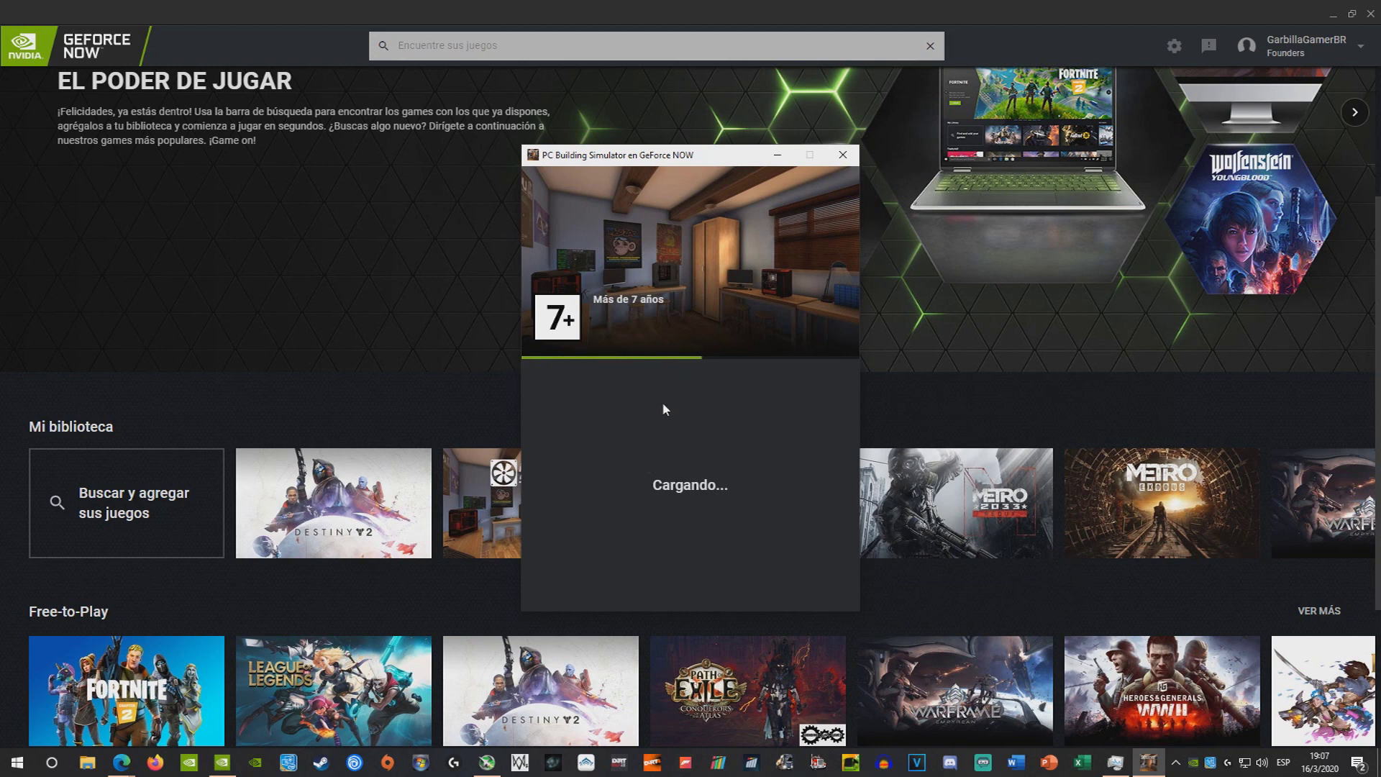
{"action": "scroll", "coordinate": [1198, 472], "scroll_direction": "down", "scroll_amount": 3}
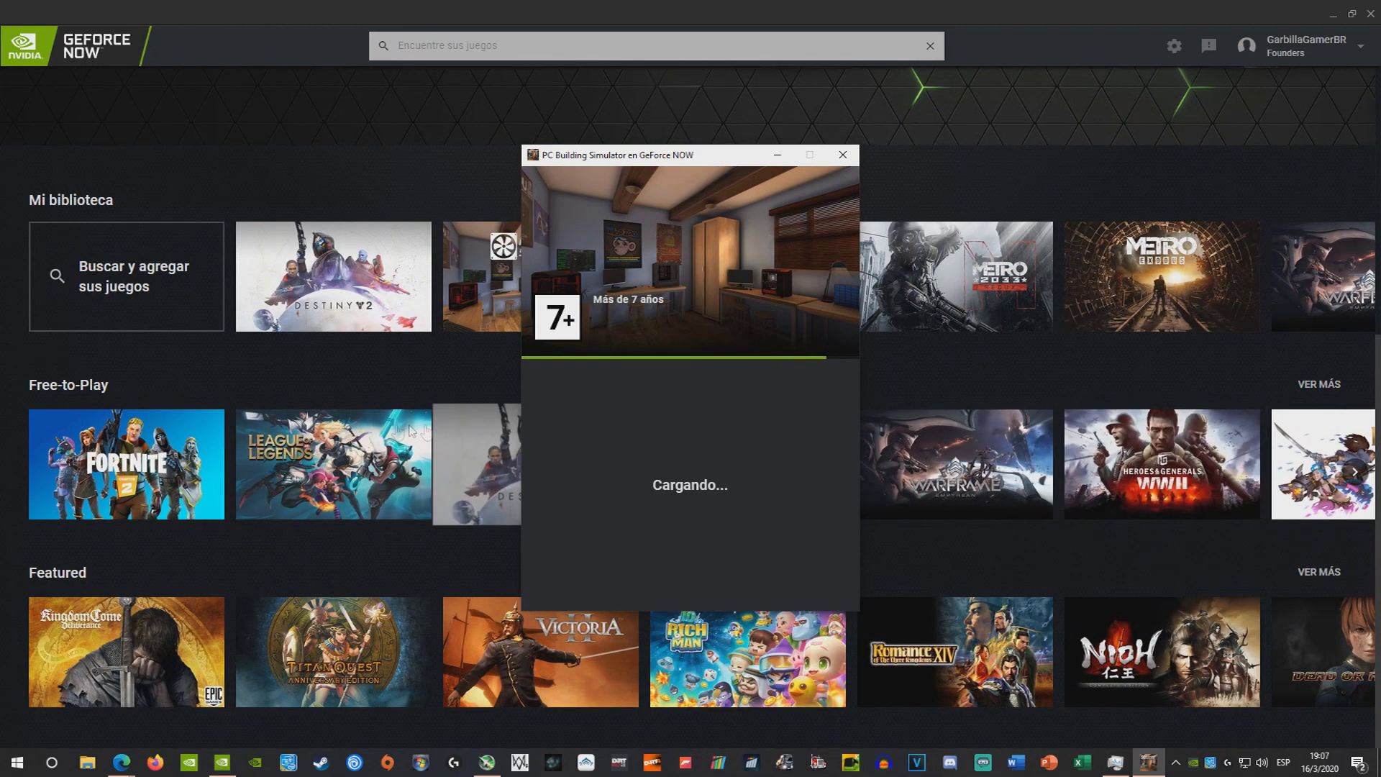
Wait for the PC Building Simulator session to load and sign in to Steam with the account password.
{"action": "scroll", "coordinate": [1090, 507], "scroll_direction": "up", "scroll_amount": 4}
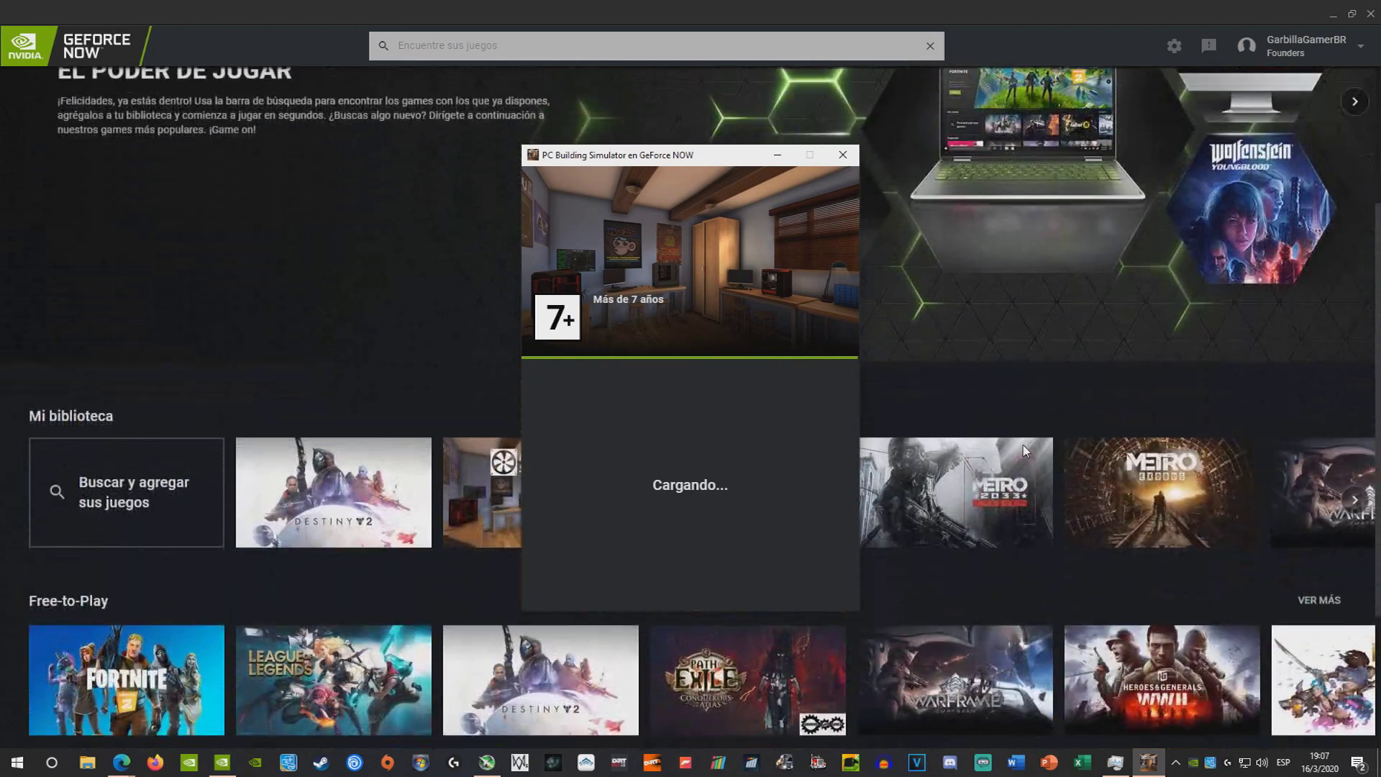
{"action": "scroll", "coordinate": [1023, 444], "scroll_direction": "down", "scroll_amount": 4}
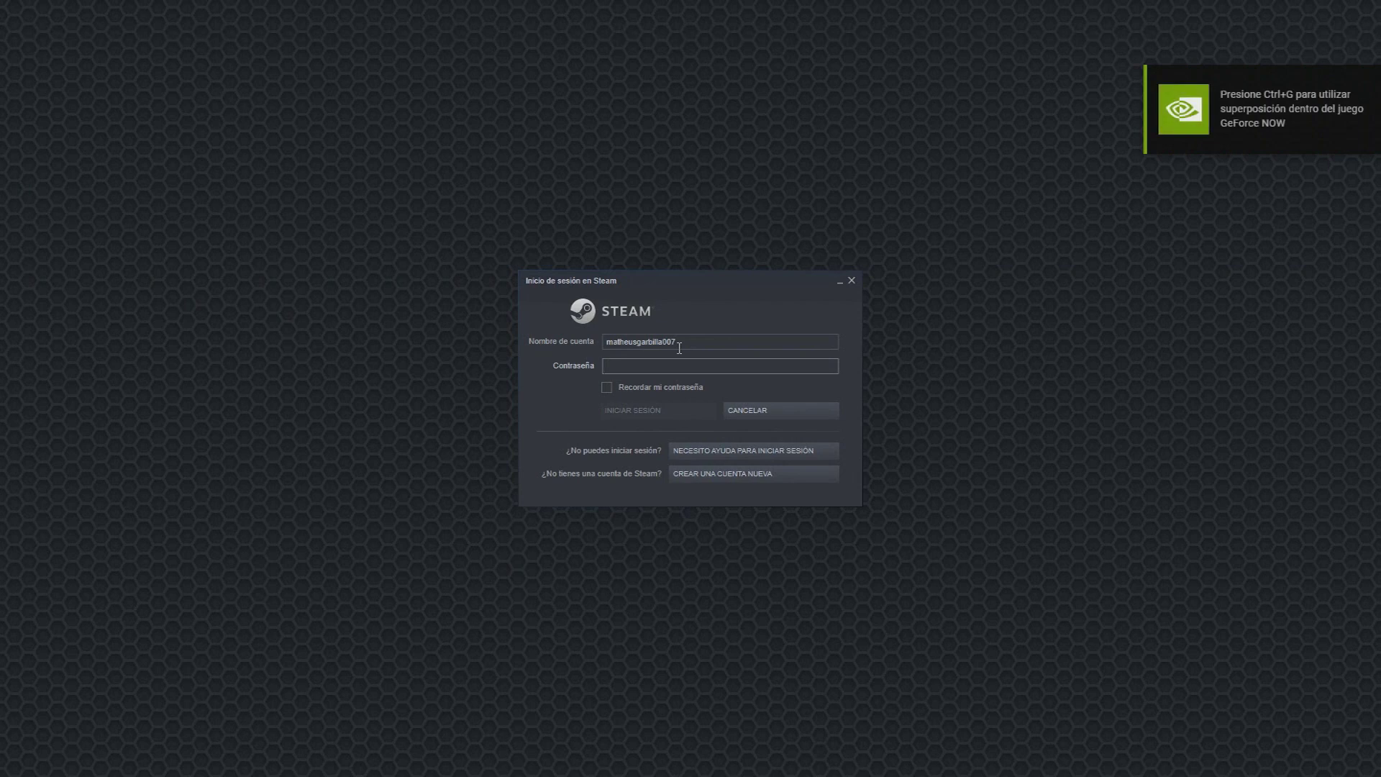
{"action": "type", "text": "***"}
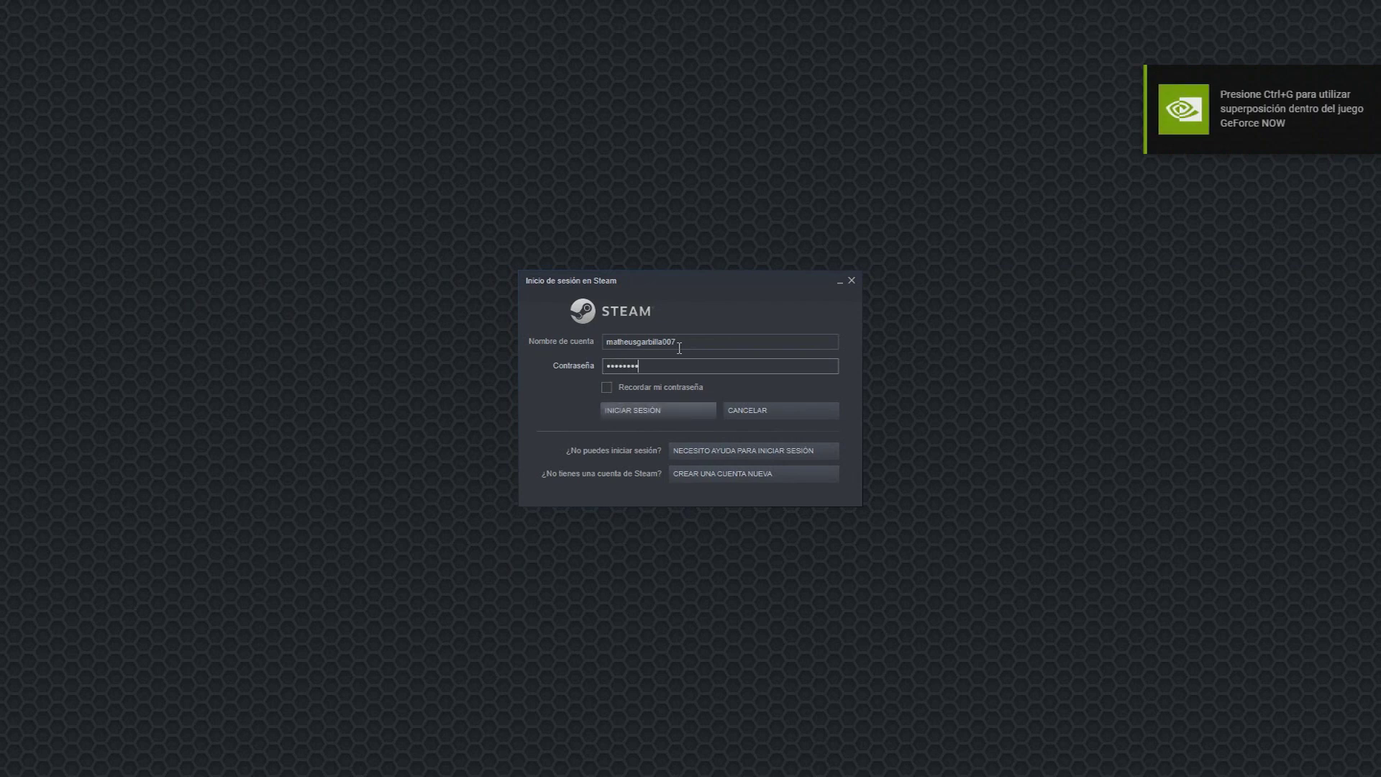
{"action": "type", "text": "********"}
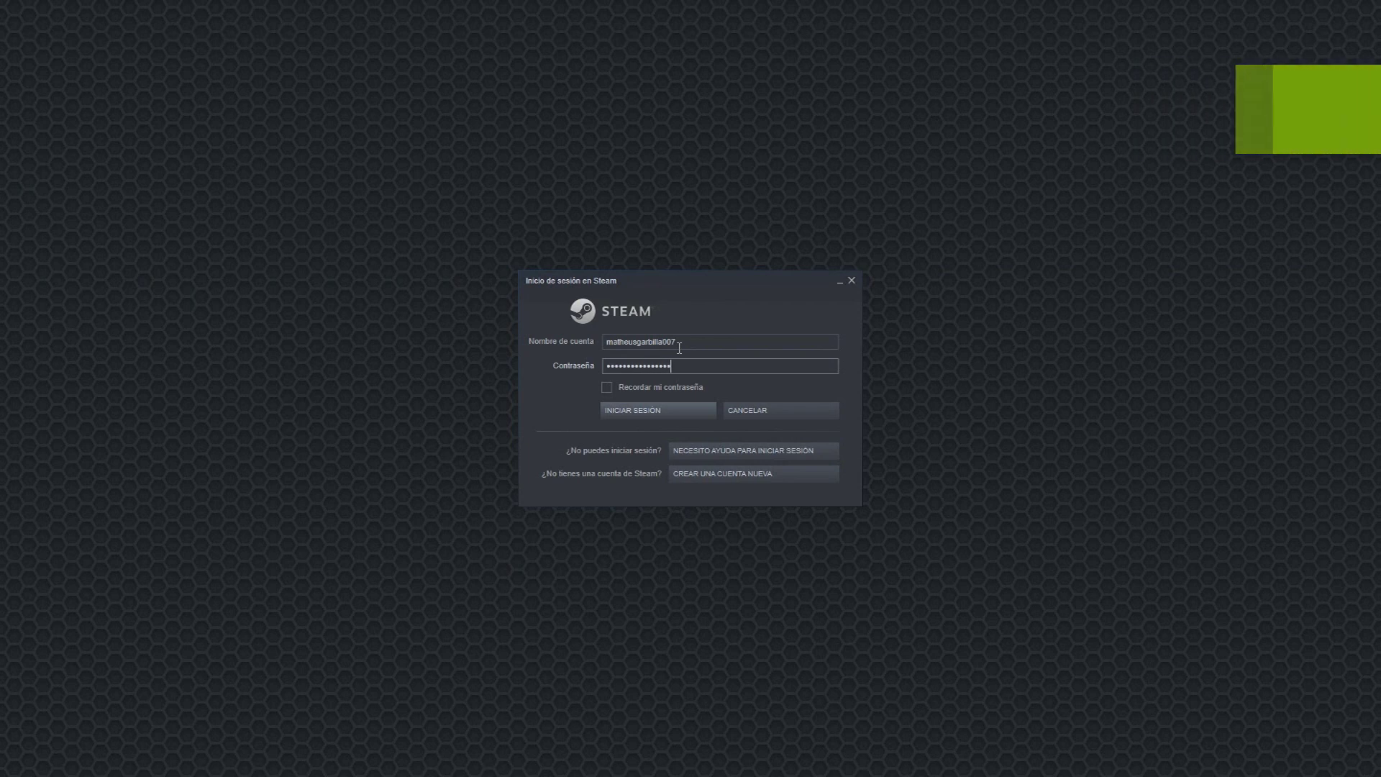
{"action": "key", "text": "Return"}
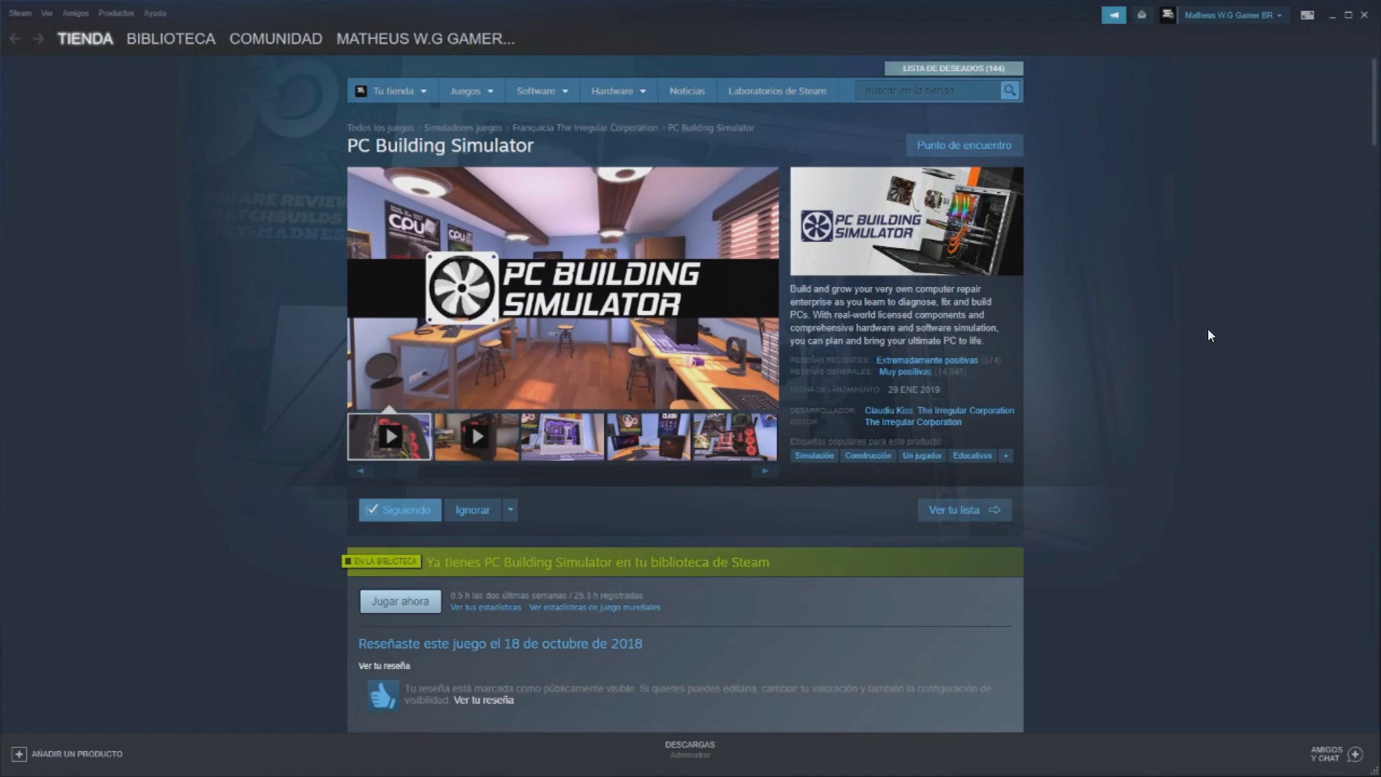
Pause the PC Building Simulator store trailer and look over the GeForce NOW in-game overlay, closing it again.
{"action": "mouse_move", "coordinate": [356, 397]}
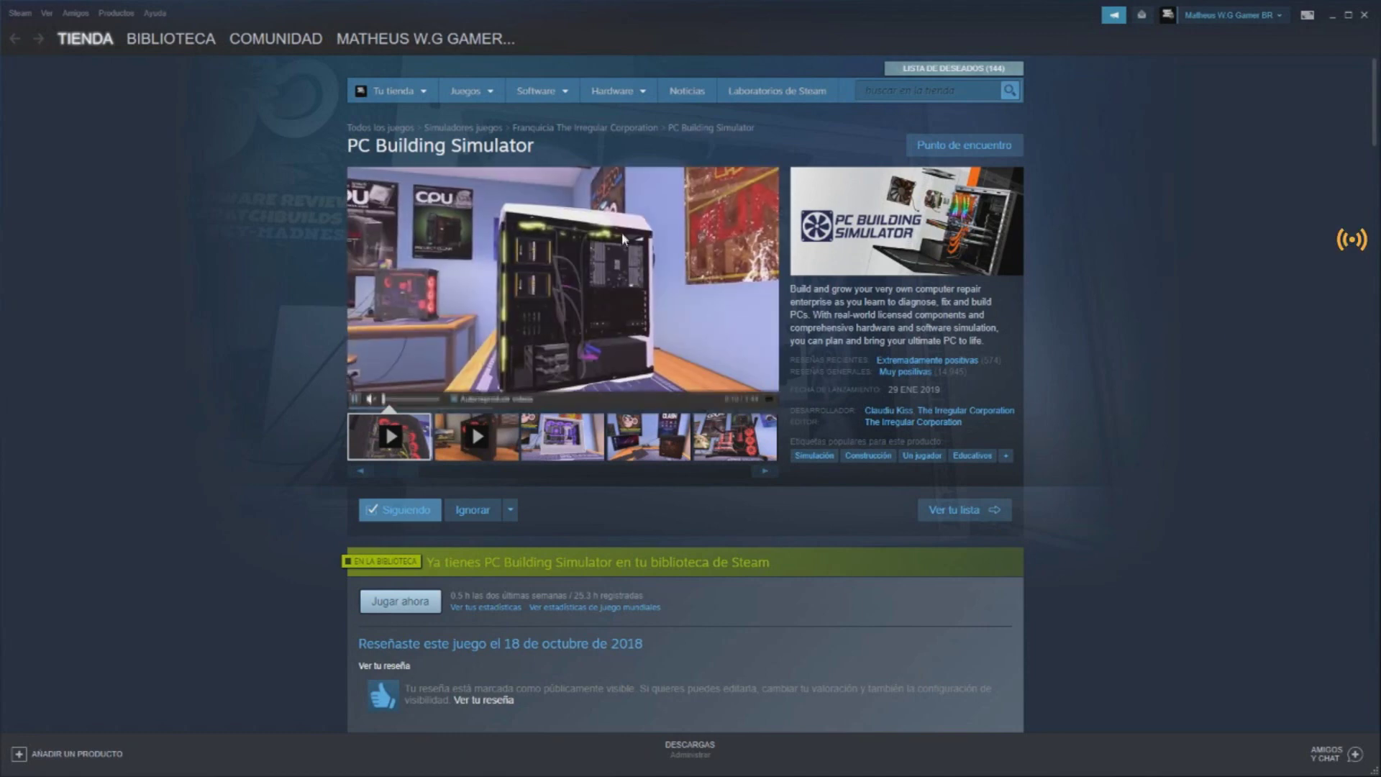
{"action": "left_click", "coordinate": [355, 392]}
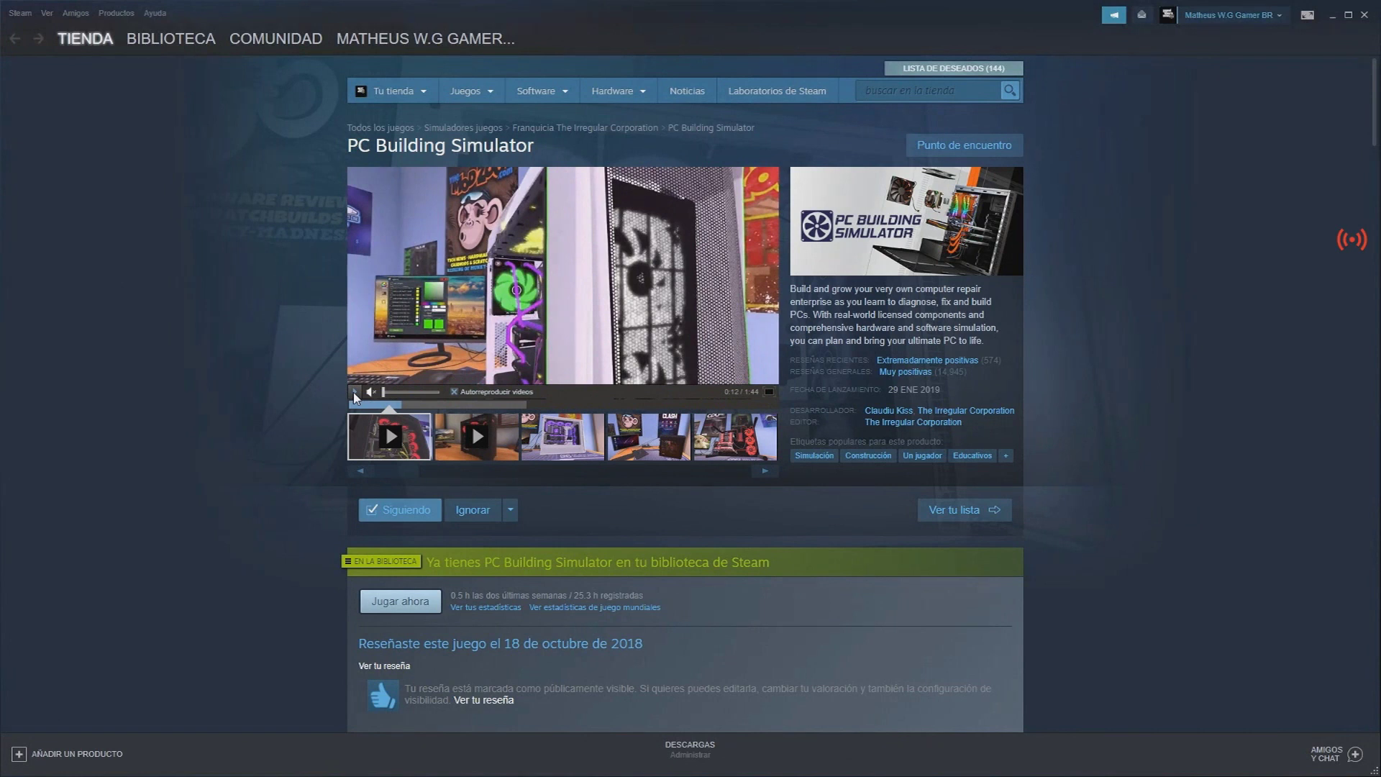
{"action": "key", "text": "ctrl+g"}
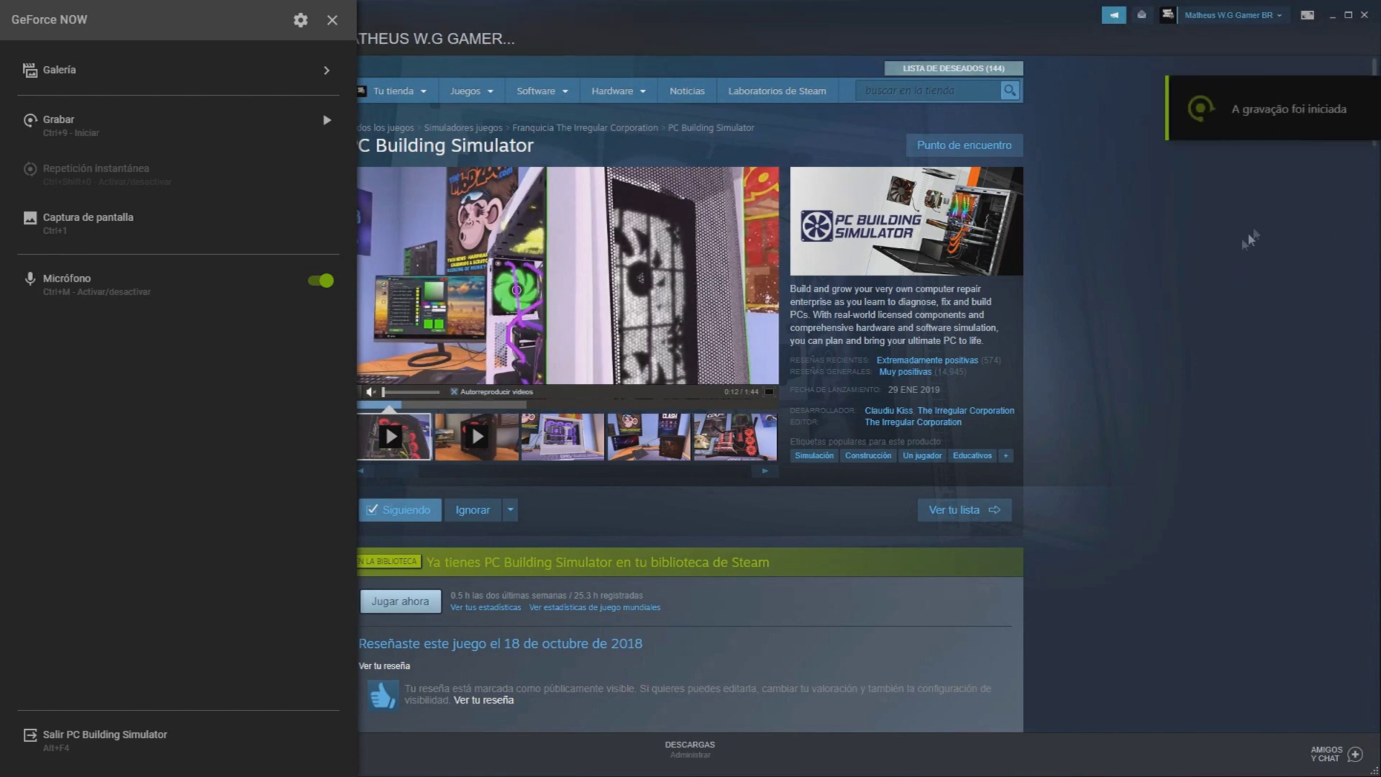
{"action": "left_click", "coordinate": [332, 20]}
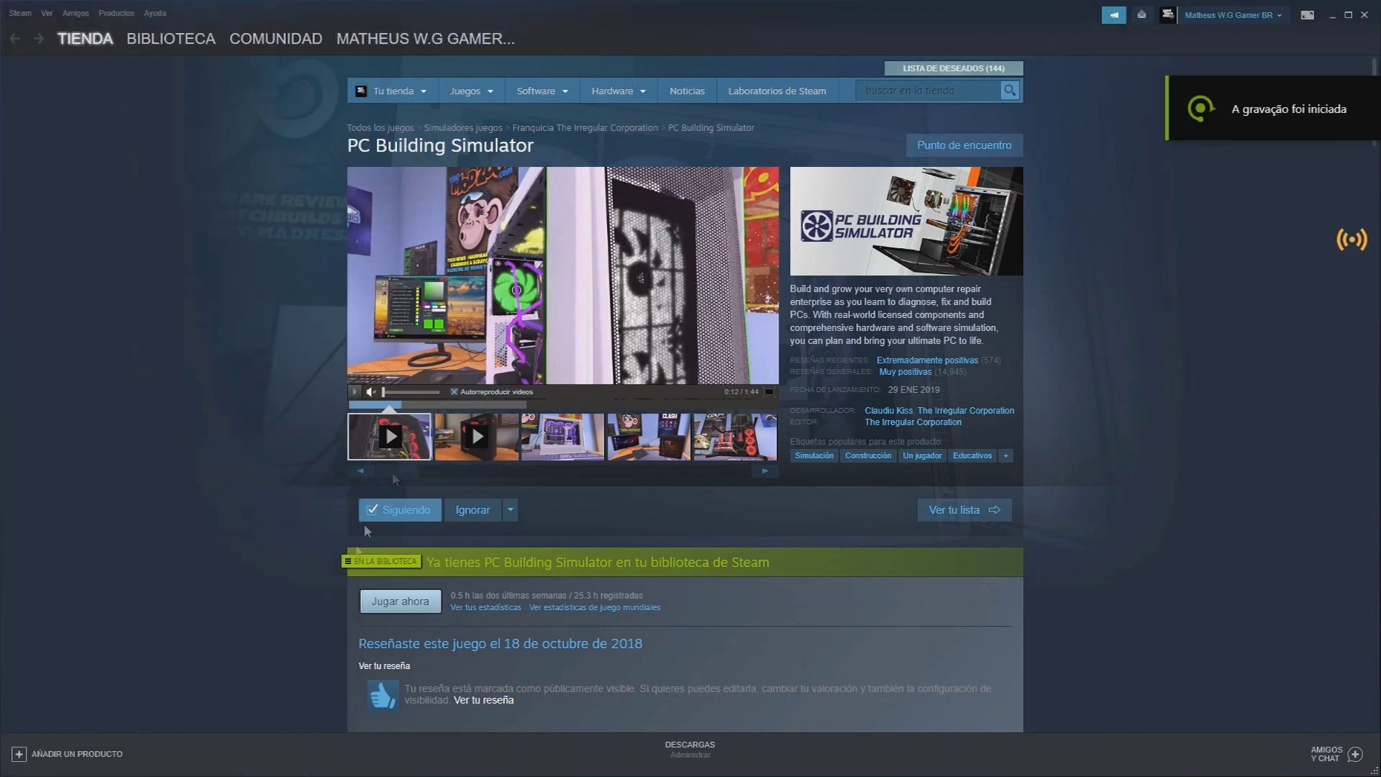
Try playing PC Building Simulator from its store page, cancel the install dialog, and open the game by searching the Steam library for "pc".
{"action": "left_click", "coordinate": [403, 609]}
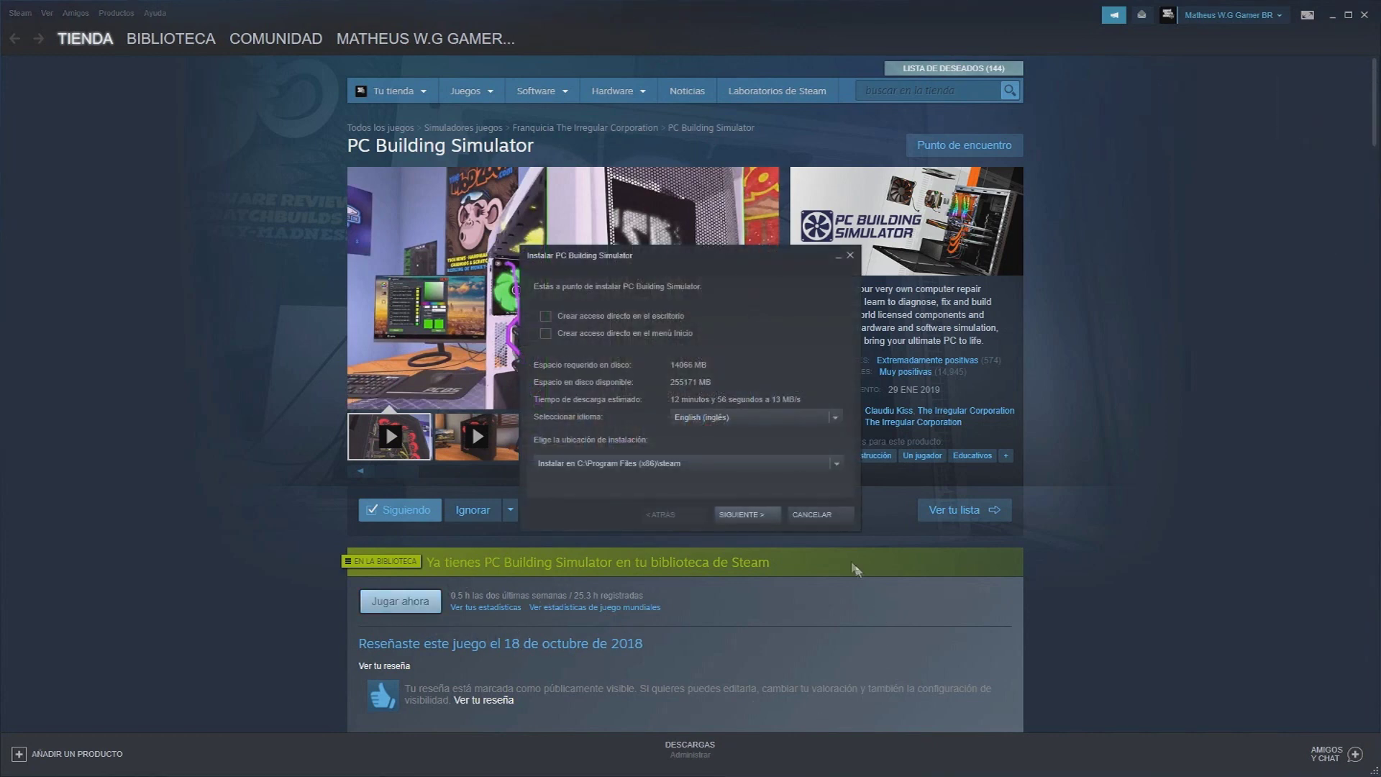
{"action": "left_click", "coordinate": [815, 515]}
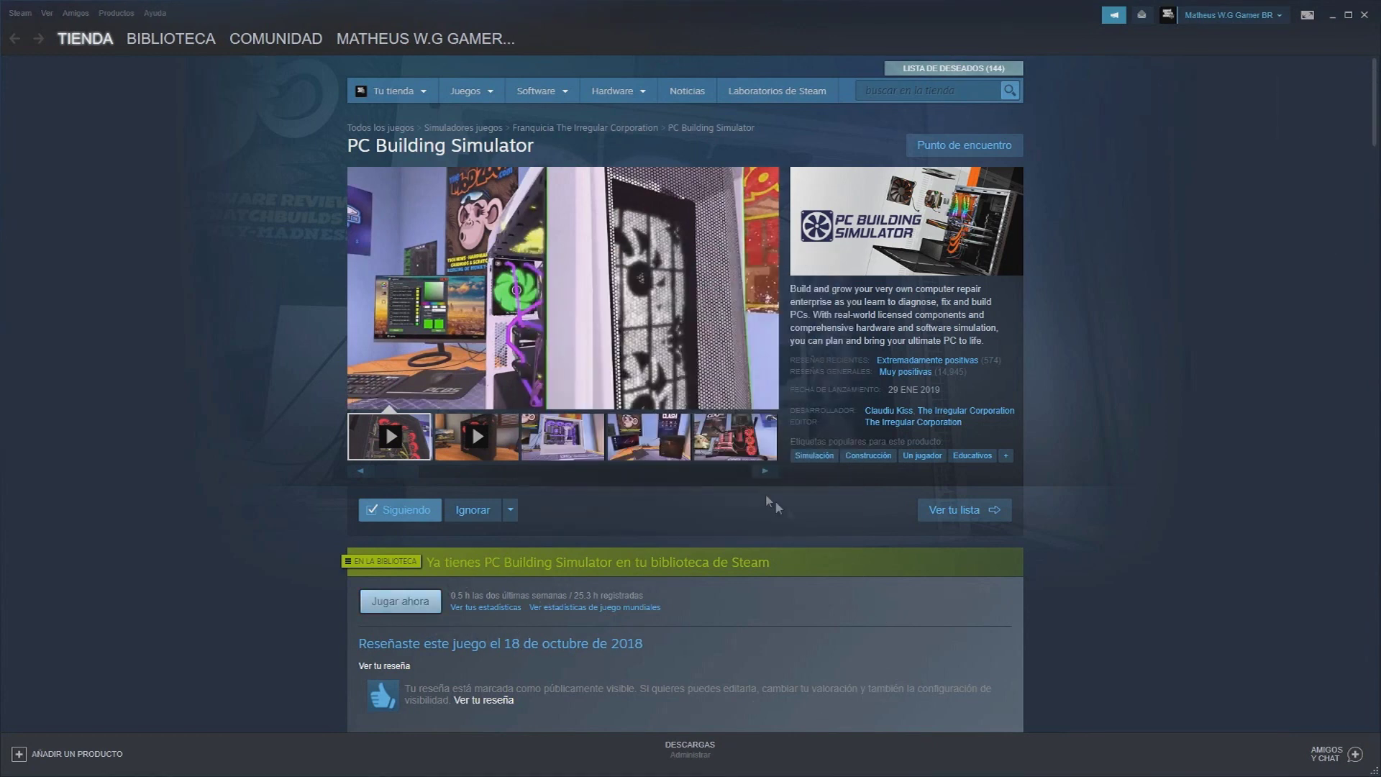
{"action": "left_click", "coordinate": [161, 45]}
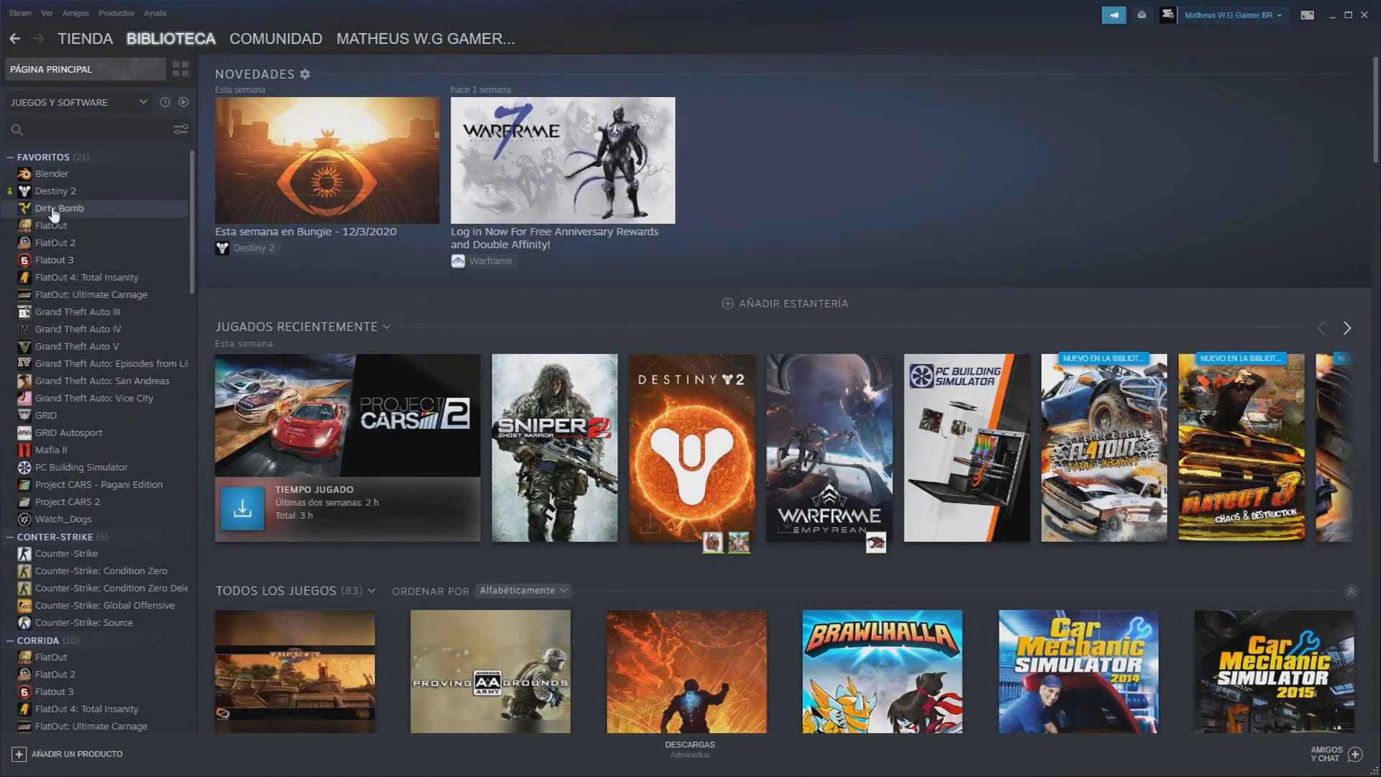
{"action": "left_click", "coordinate": [97, 128]}
{"action": "type", "text": "pc"}
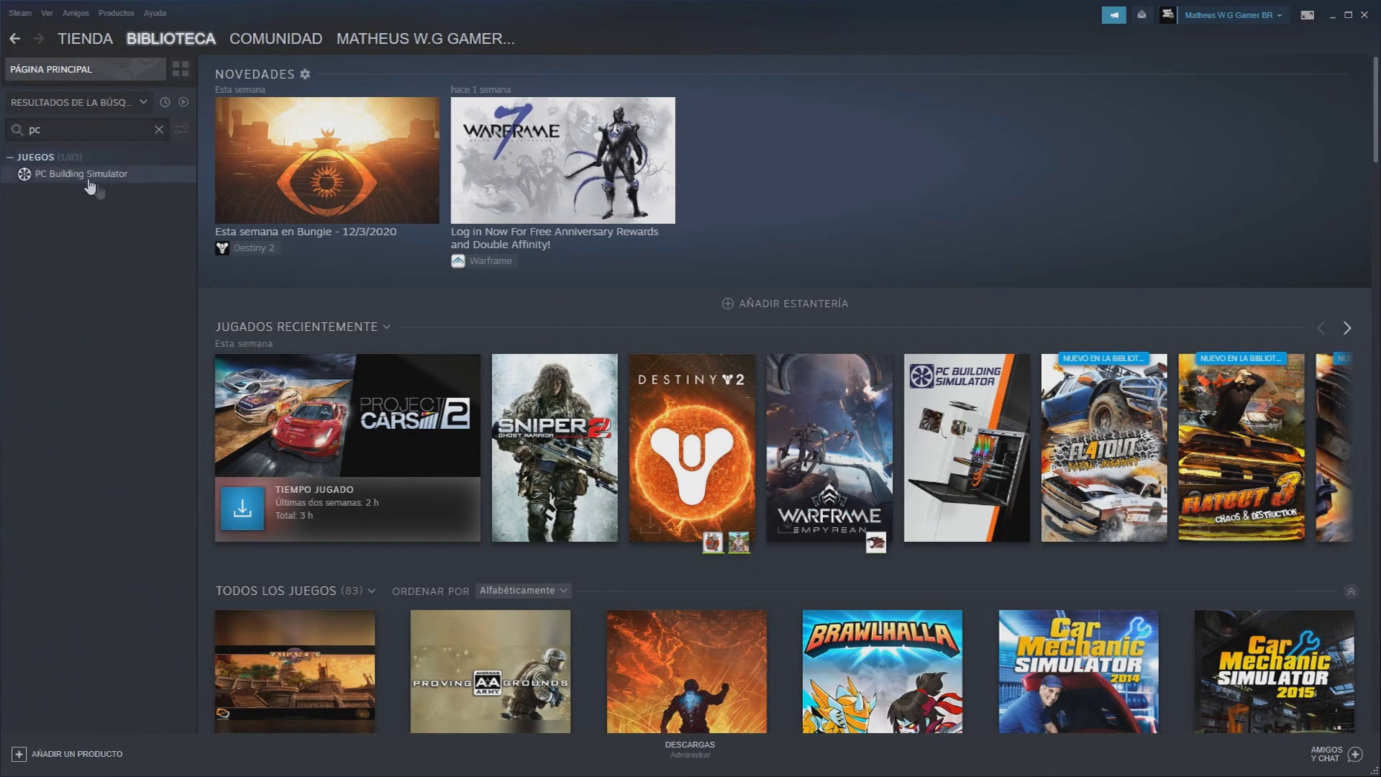
{"action": "left_click", "coordinate": [90, 180]}
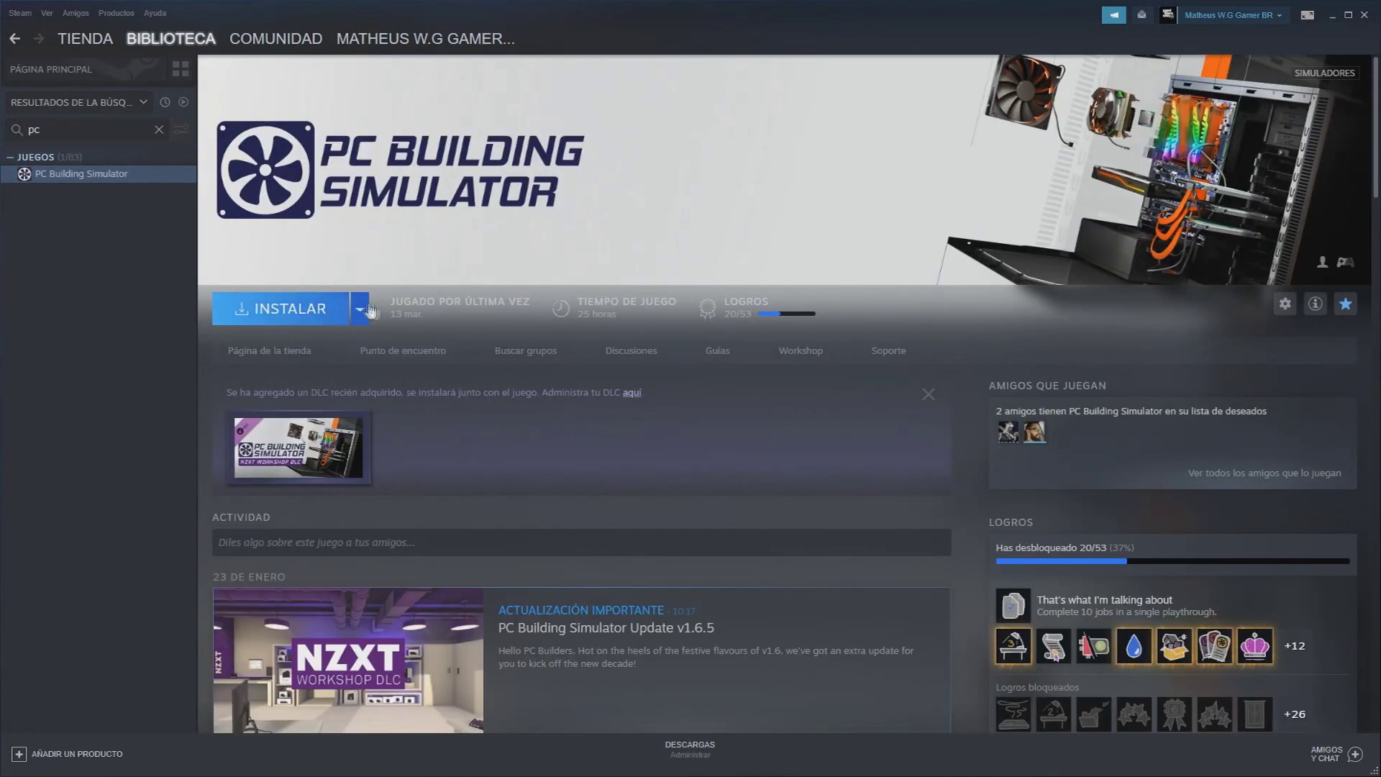
Set PC Building Simulator's language to Português-Brasil (portugués de Brasil) in its properties.
{"action": "right_click", "coordinate": [47, 175]}
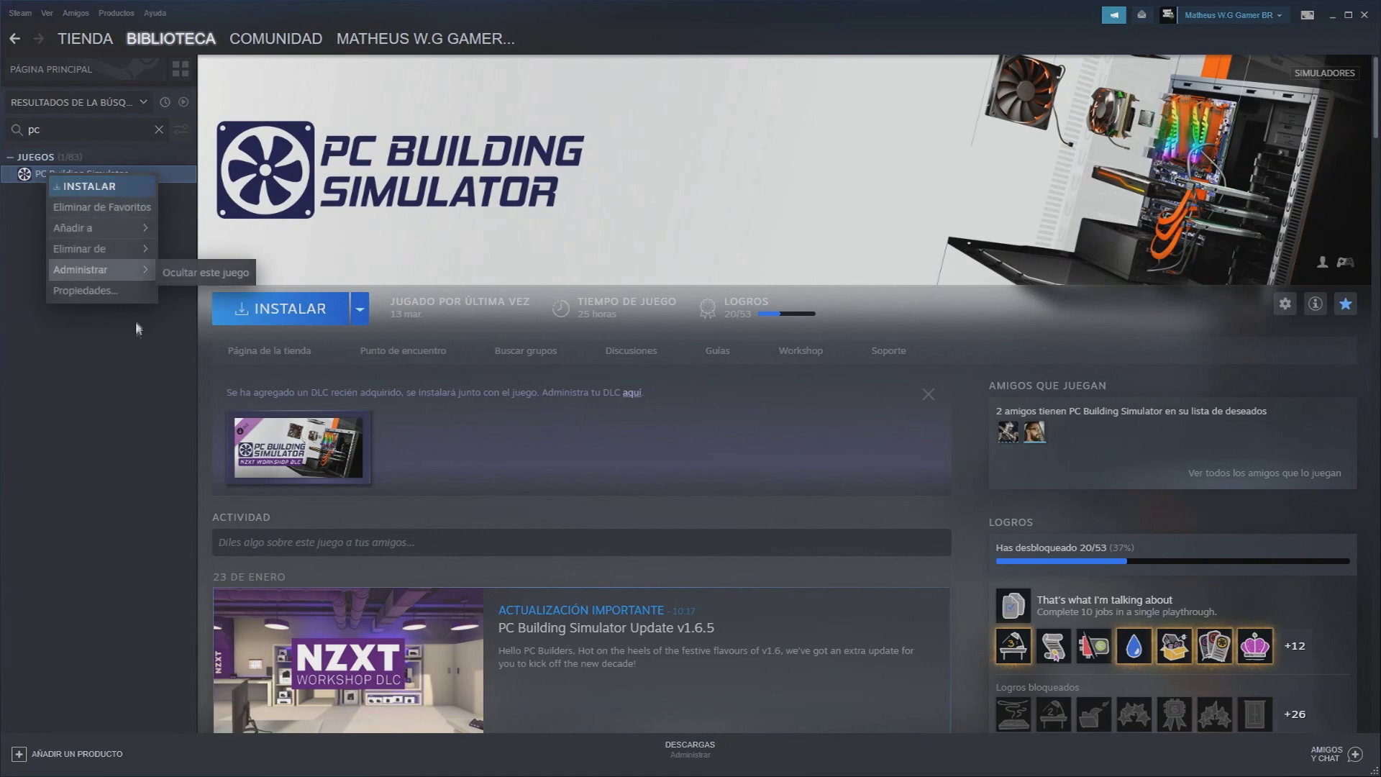
{"action": "left_click", "coordinate": [90, 290]}
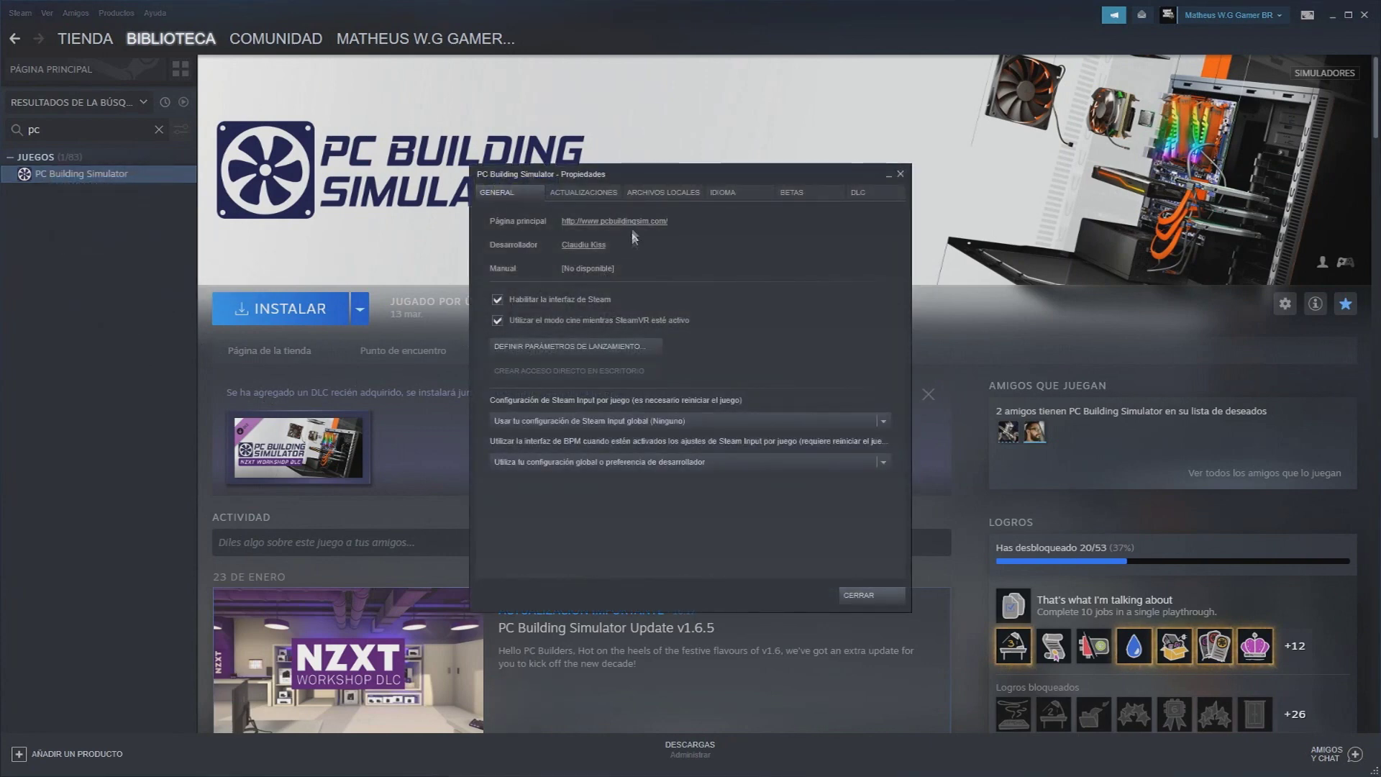
{"action": "left_click", "coordinate": [583, 192]}
{"action": "left_click", "coordinate": [662, 192]}
{"action": "left_click", "coordinate": [723, 192]}
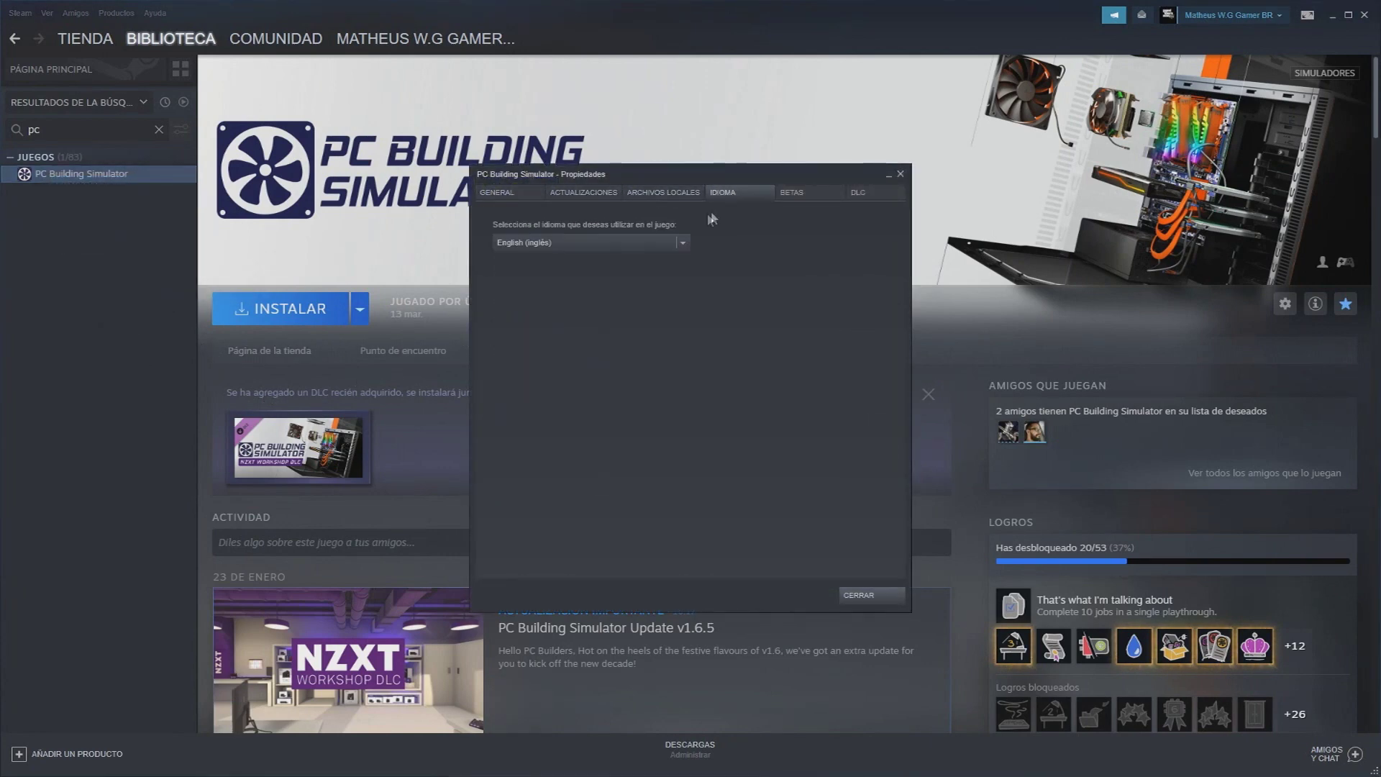
{"action": "left_click", "coordinate": [665, 244]}
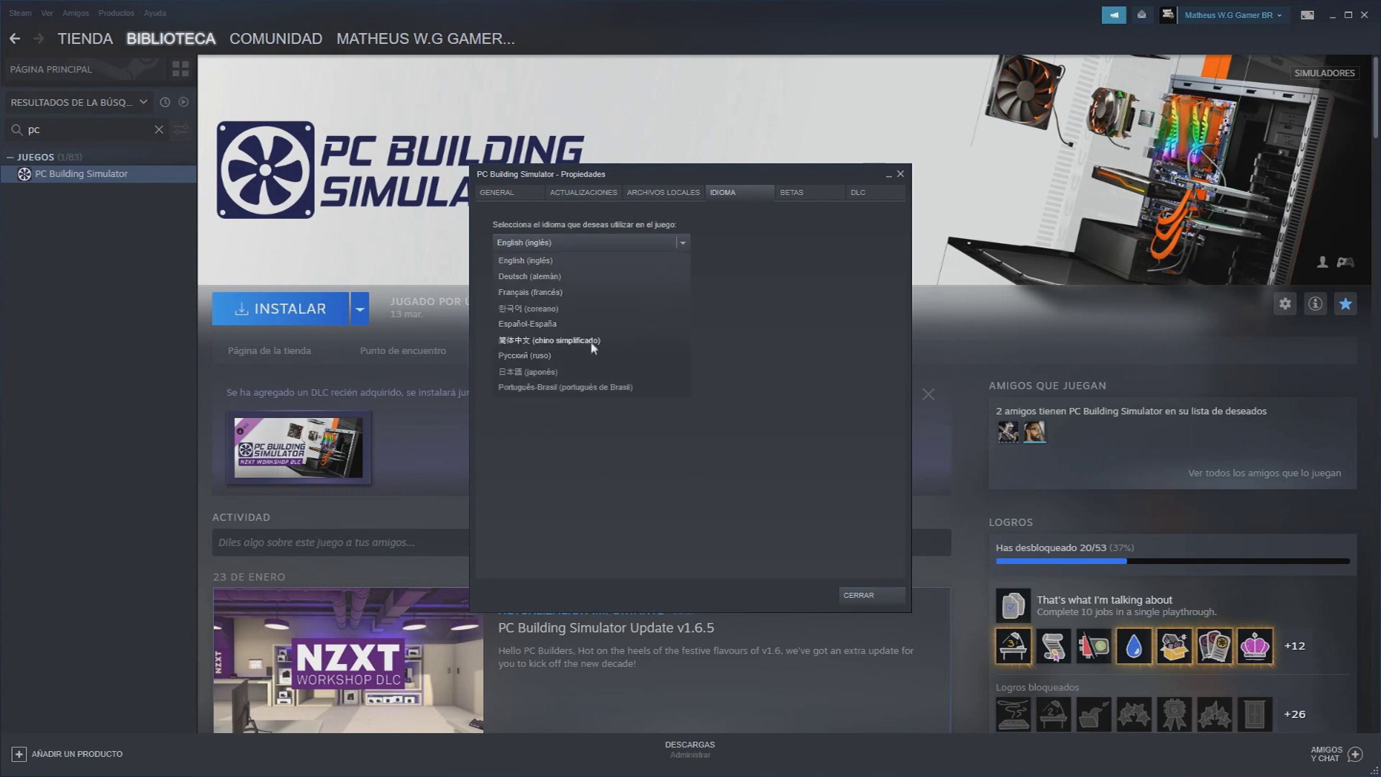
{"action": "left_click", "coordinate": [576, 389]}
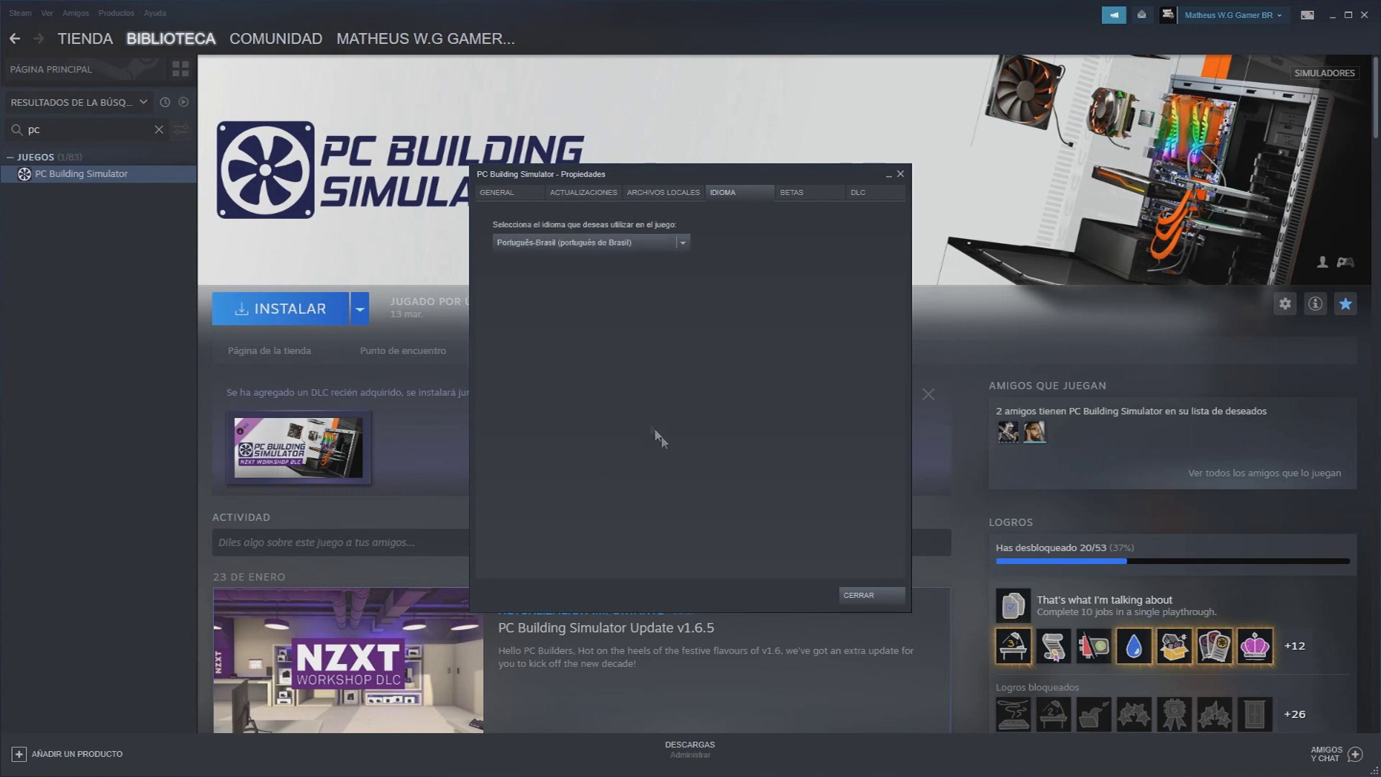
{"action": "left_click", "coordinate": [872, 597]}
Install PC Building Simulator with the language Português-Brasil (portugués de Brasil) and open the Steam downloads view.
{"action": "left_click", "coordinate": [290, 316]}
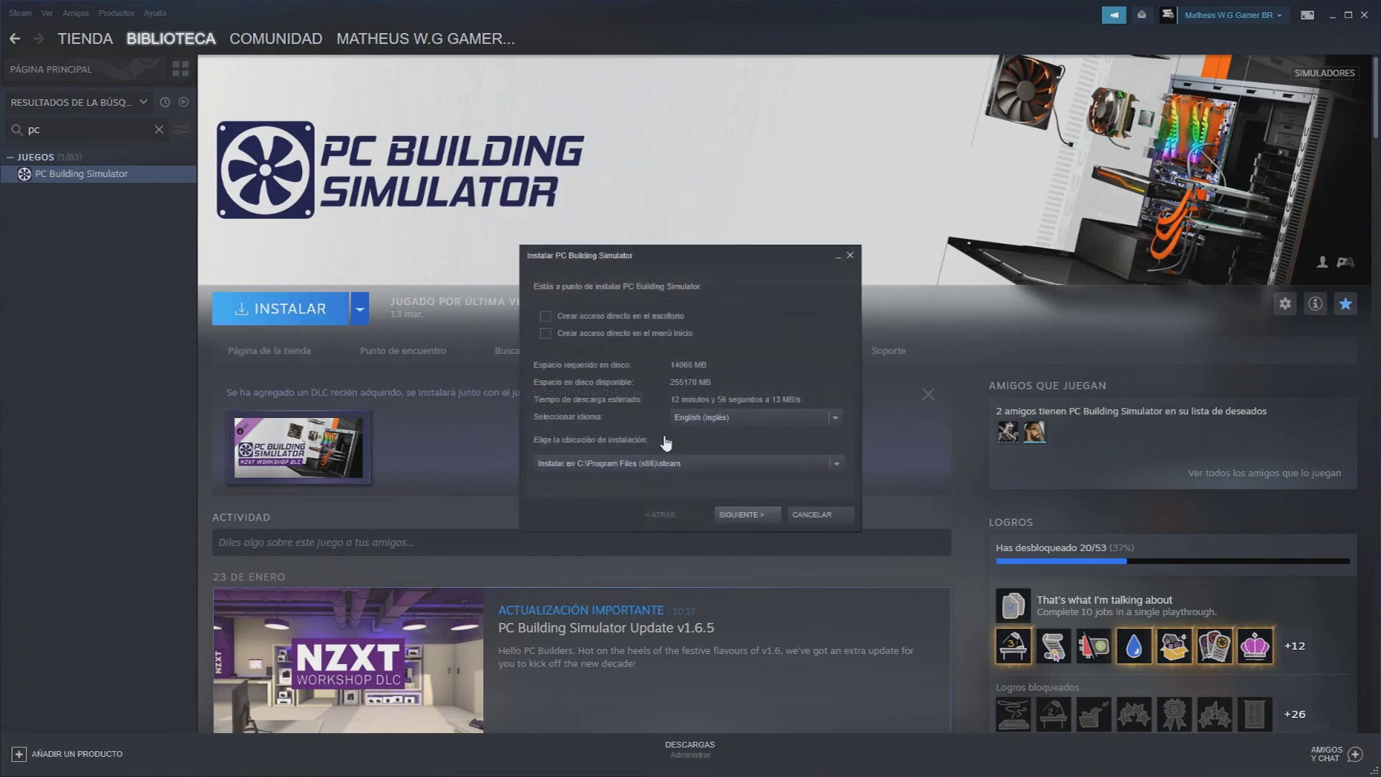
{"action": "left_click", "coordinate": [829, 421]}
{"action": "scroll", "coordinate": [758, 477], "scroll_direction": "down", "scroll_amount": 3}
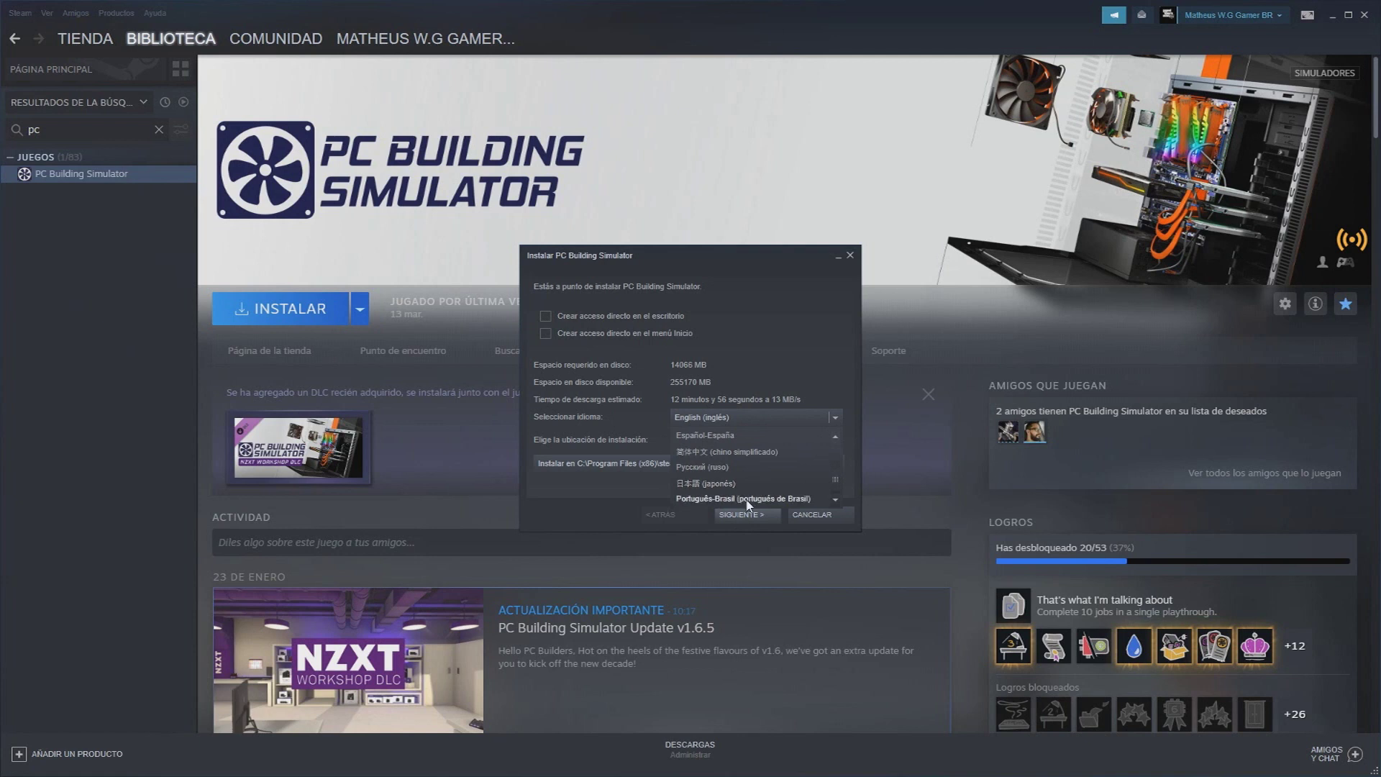
{"action": "left_click", "coordinate": [752, 498]}
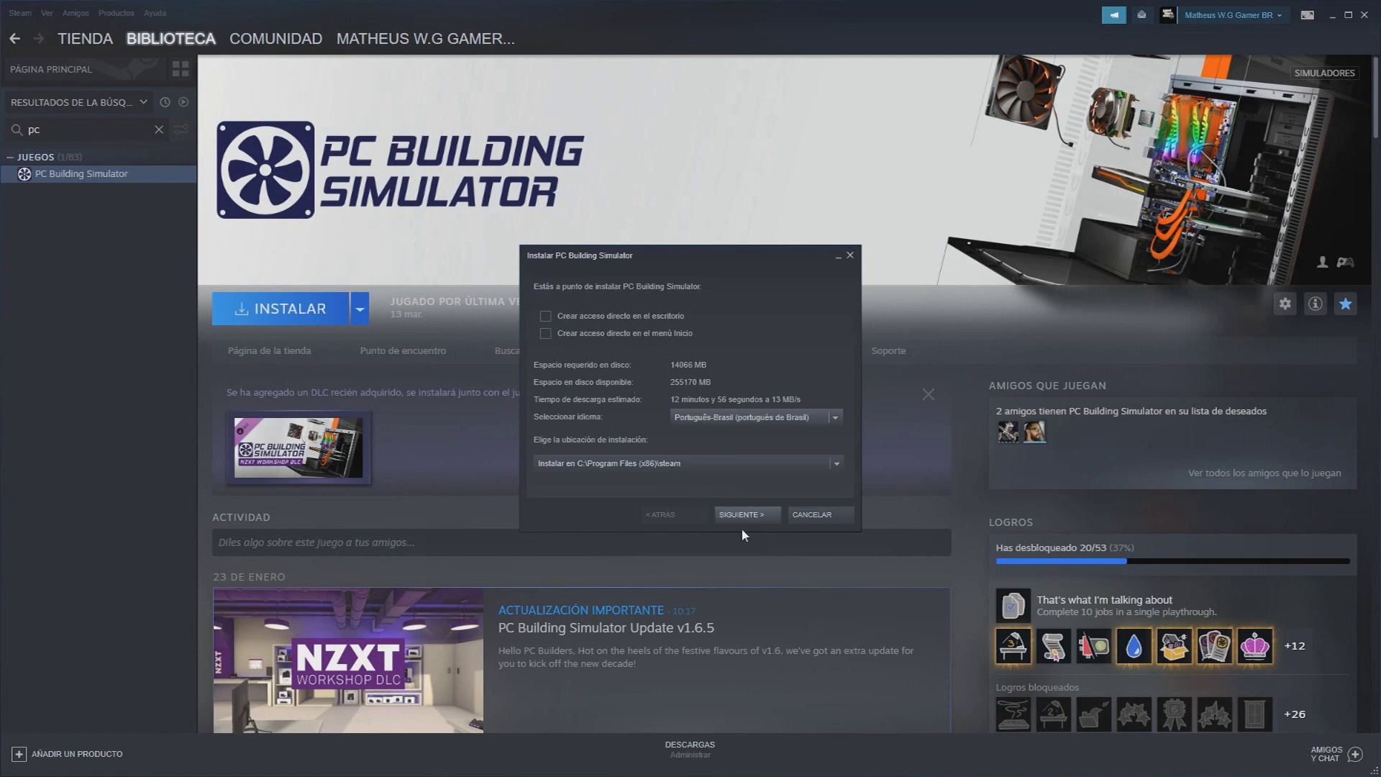
{"action": "left_click", "coordinate": [746, 513]}
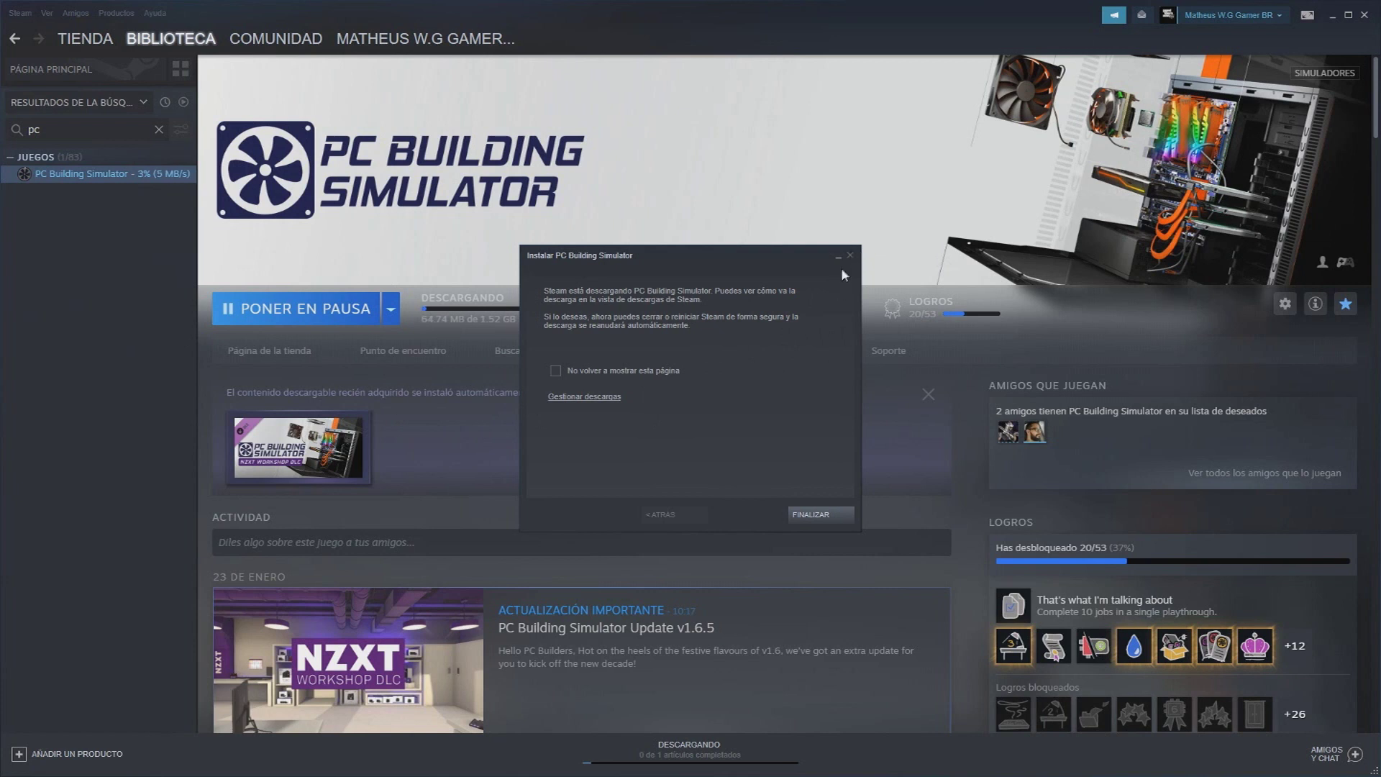
{"action": "left_click", "coordinate": [820, 515]}
{"action": "left_click", "coordinate": [684, 749]}
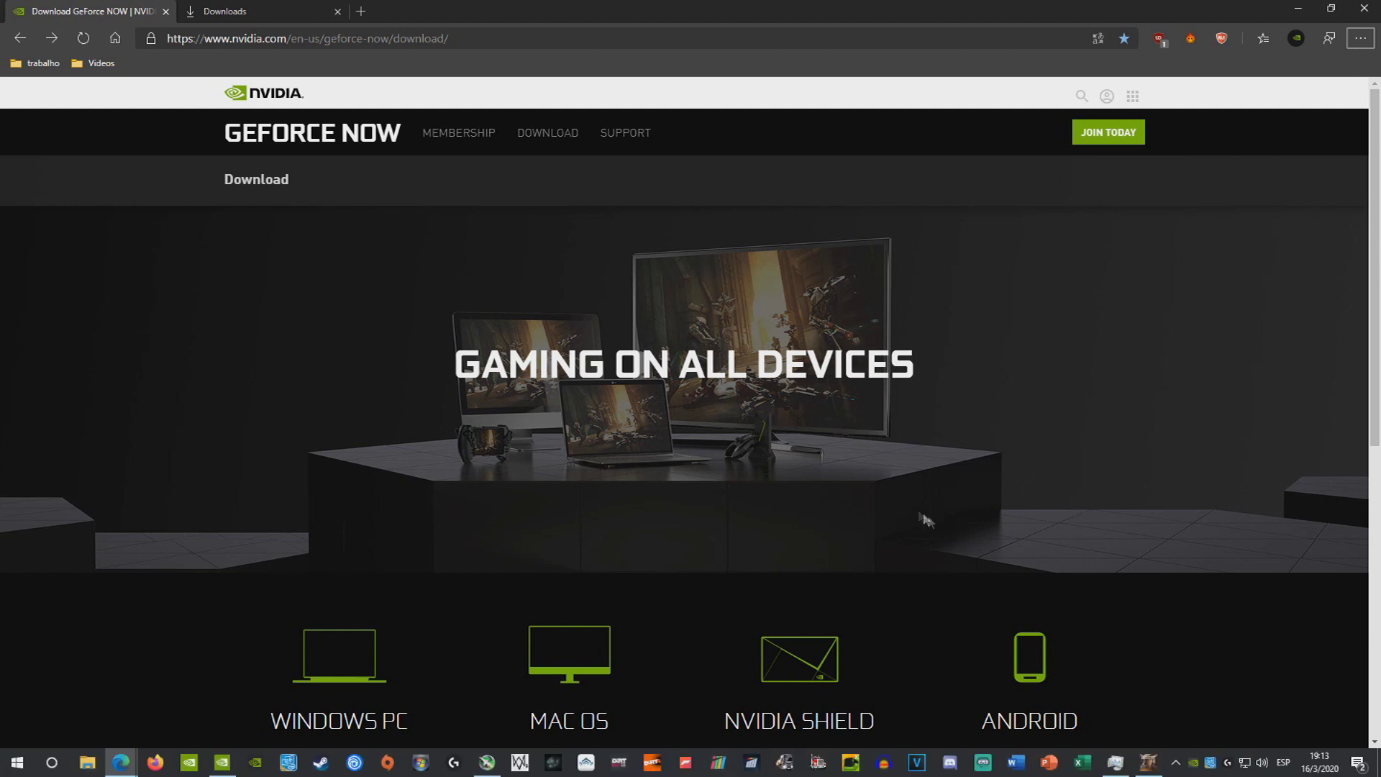
Back in the browser, examine the GeForce NOW Download page's options for Windows PC, Mac OS, NVIDIA Shield and Android.
{"action": "scroll", "coordinate": [718, 376], "scroll_direction": "down", "scroll_amount": 10}
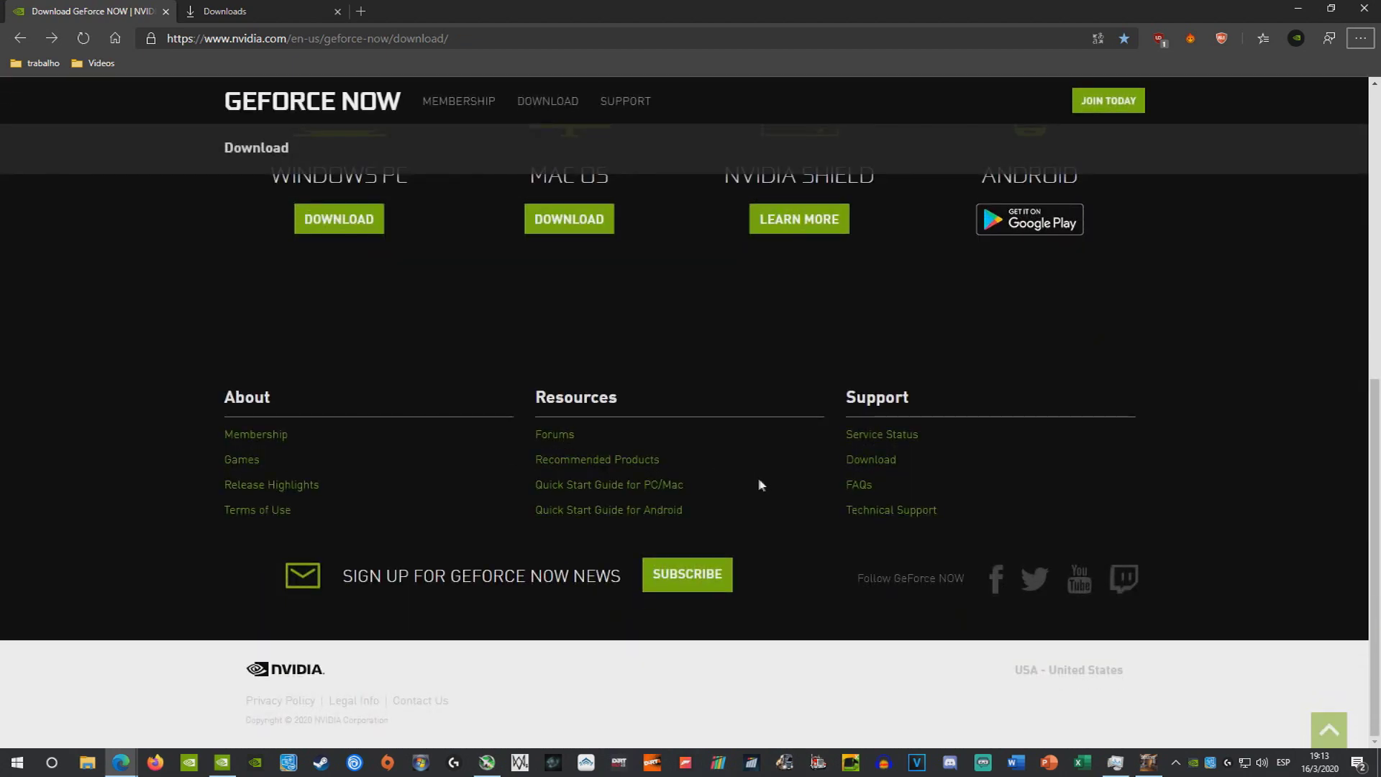
{"action": "scroll", "coordinate": [746, 478], "scroll_direction": "up", "scroll_amount": 10}
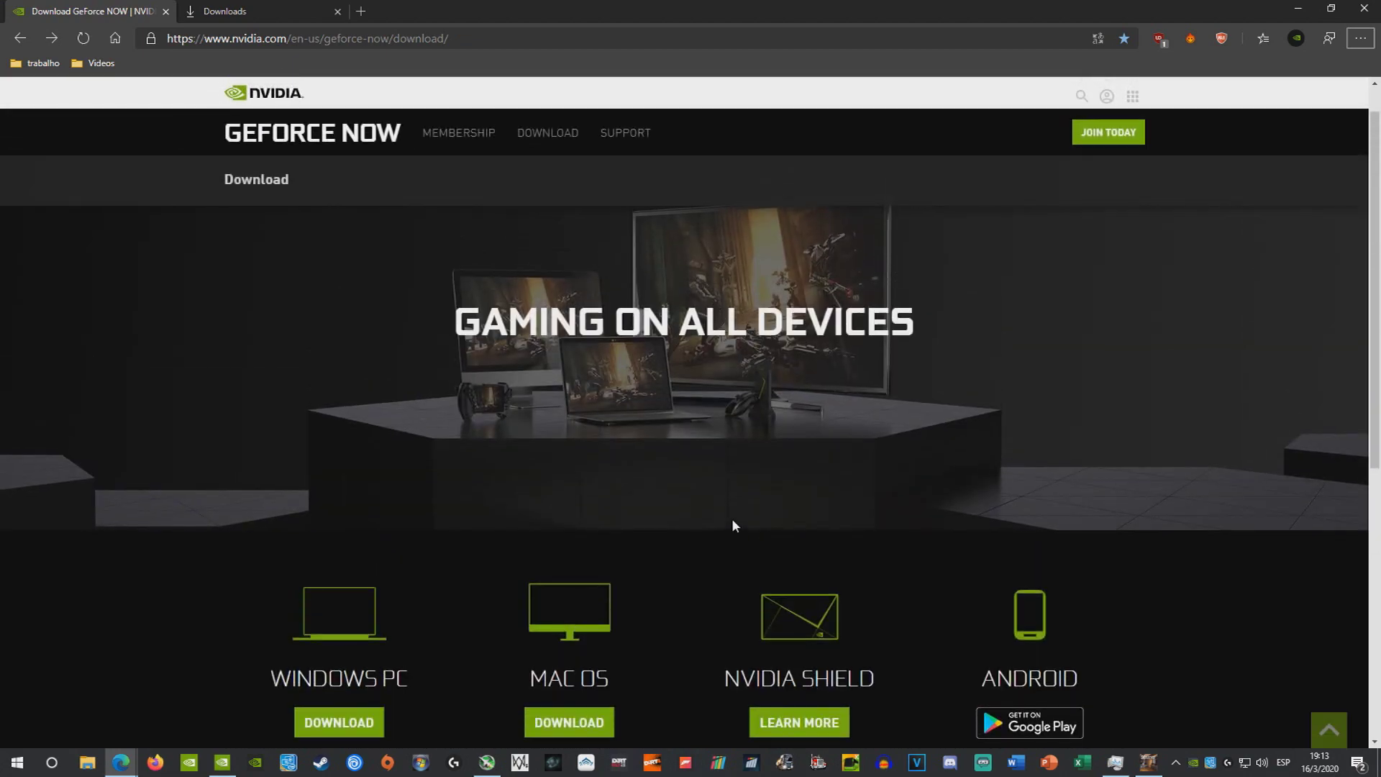
{"action": "scroll", "coordinate": [817, 472], "scroll_direction": "down", "scroll_amount": 5}
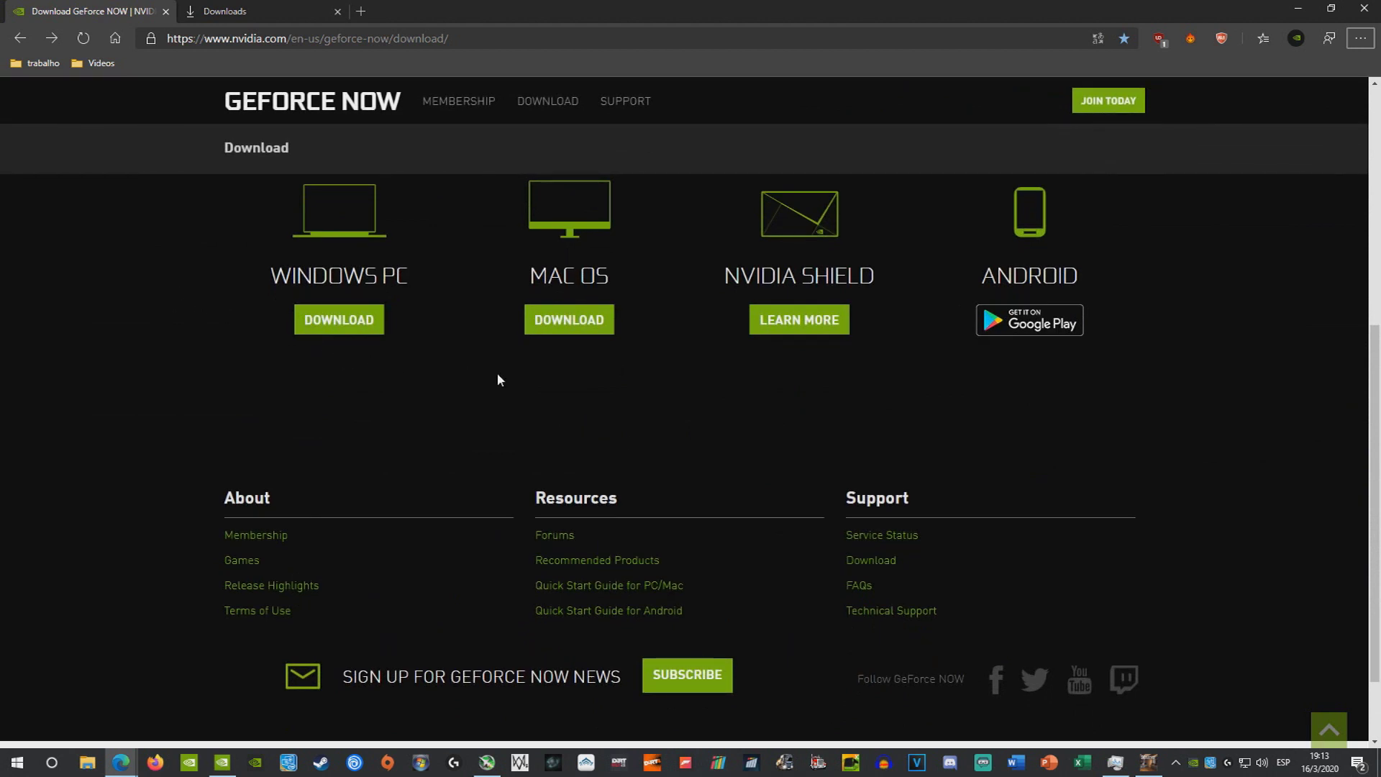
{"action": "scroll", "coordinate": [431, 399], "scroll_direction": "up", "scroll_amount": 4}
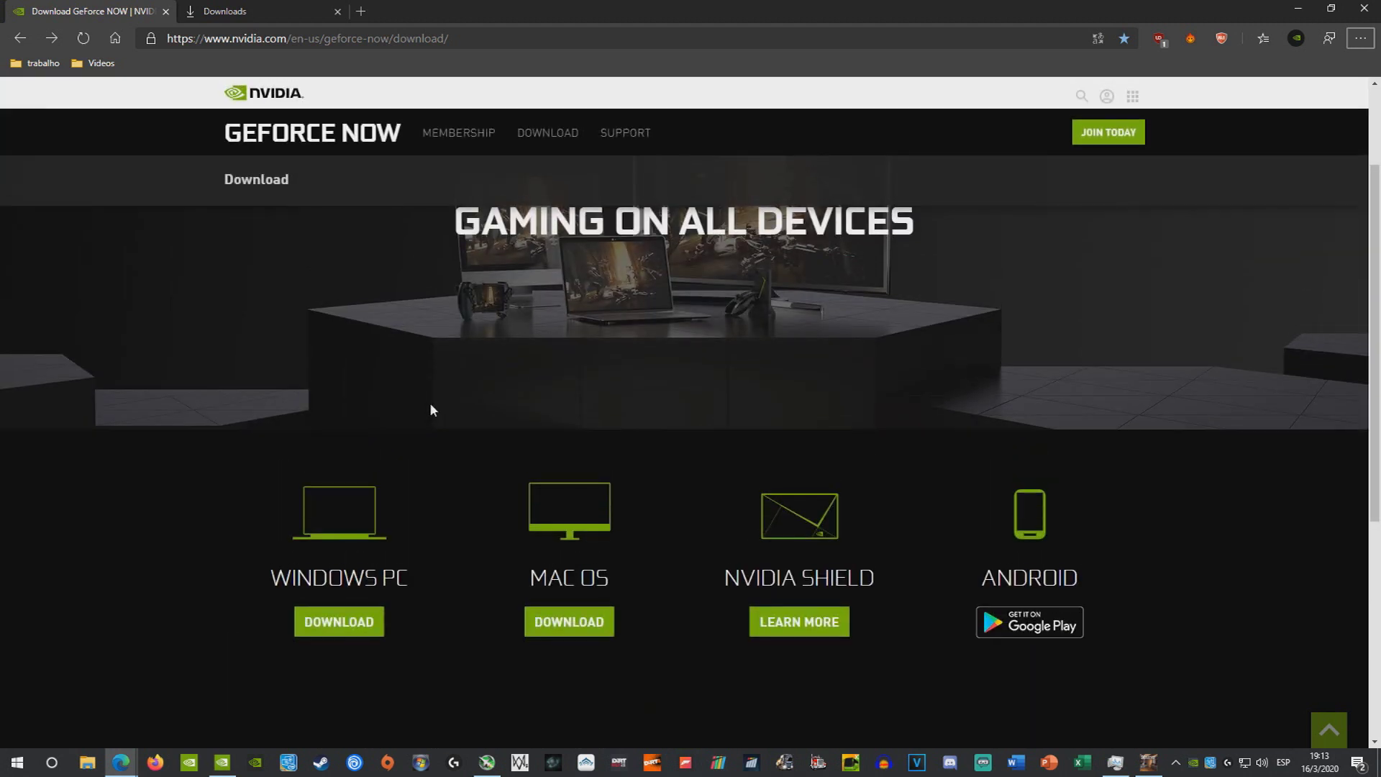
{"action": "scroll", "coordinate": [472, 403], "scroll_direction": "down", "scroll_amount": 3}
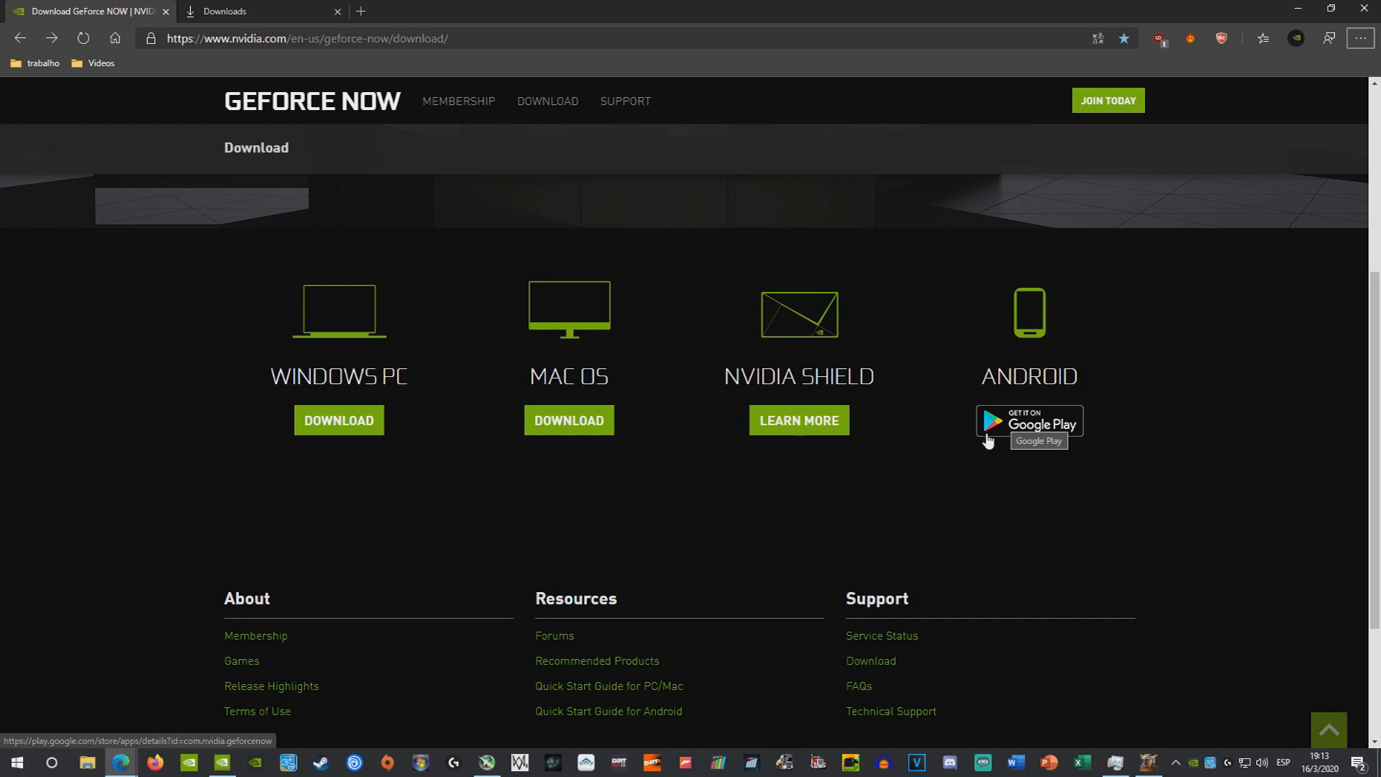
{"action": "scroll", "coordinate": [758, 524], "scroll_direction": "down", "scroll_amount": 3}
{"action": "scroll", "coordinate": [757, 524], "scroll_direction": "up", "scroll_amount": 8}
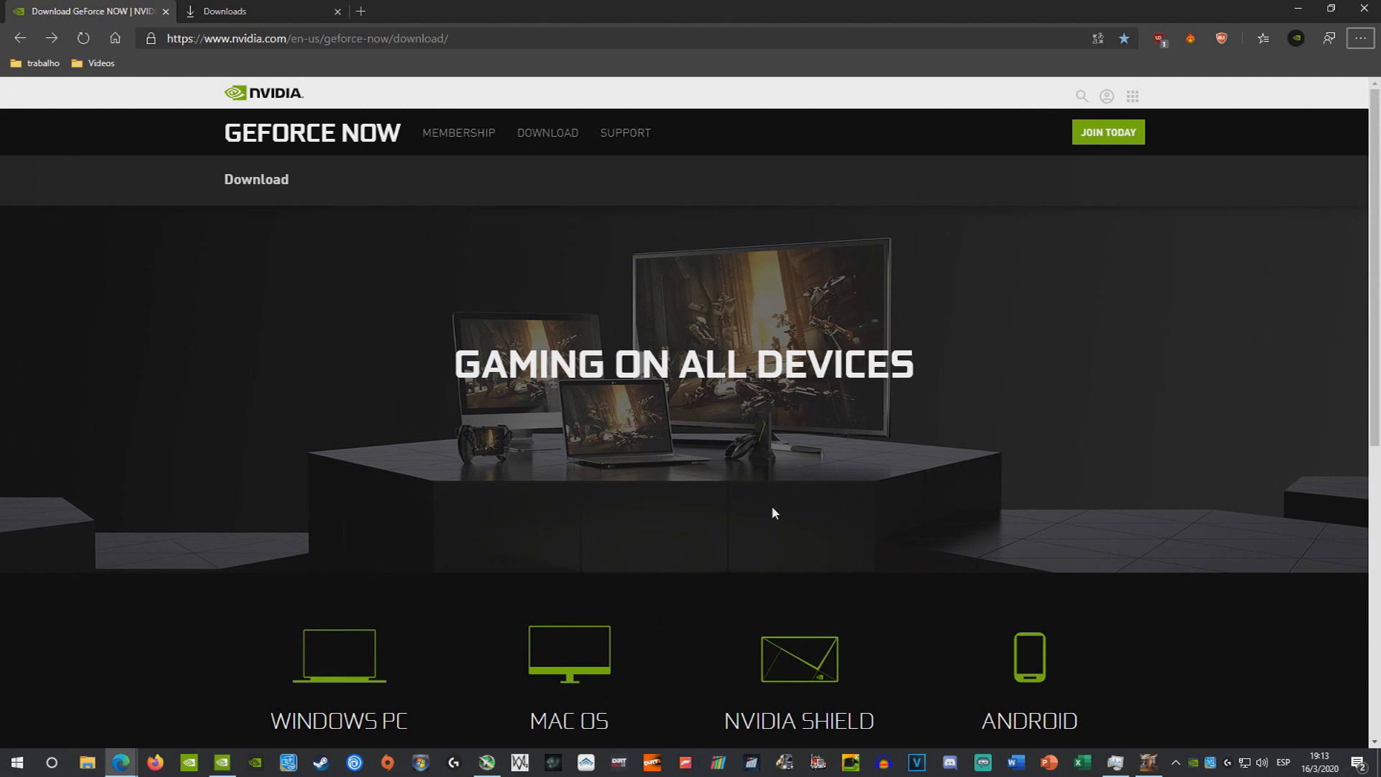
{"action": "scroll", "coordinate": [774, 512], "scroll_direction": "down", "scroll_amount": 4}
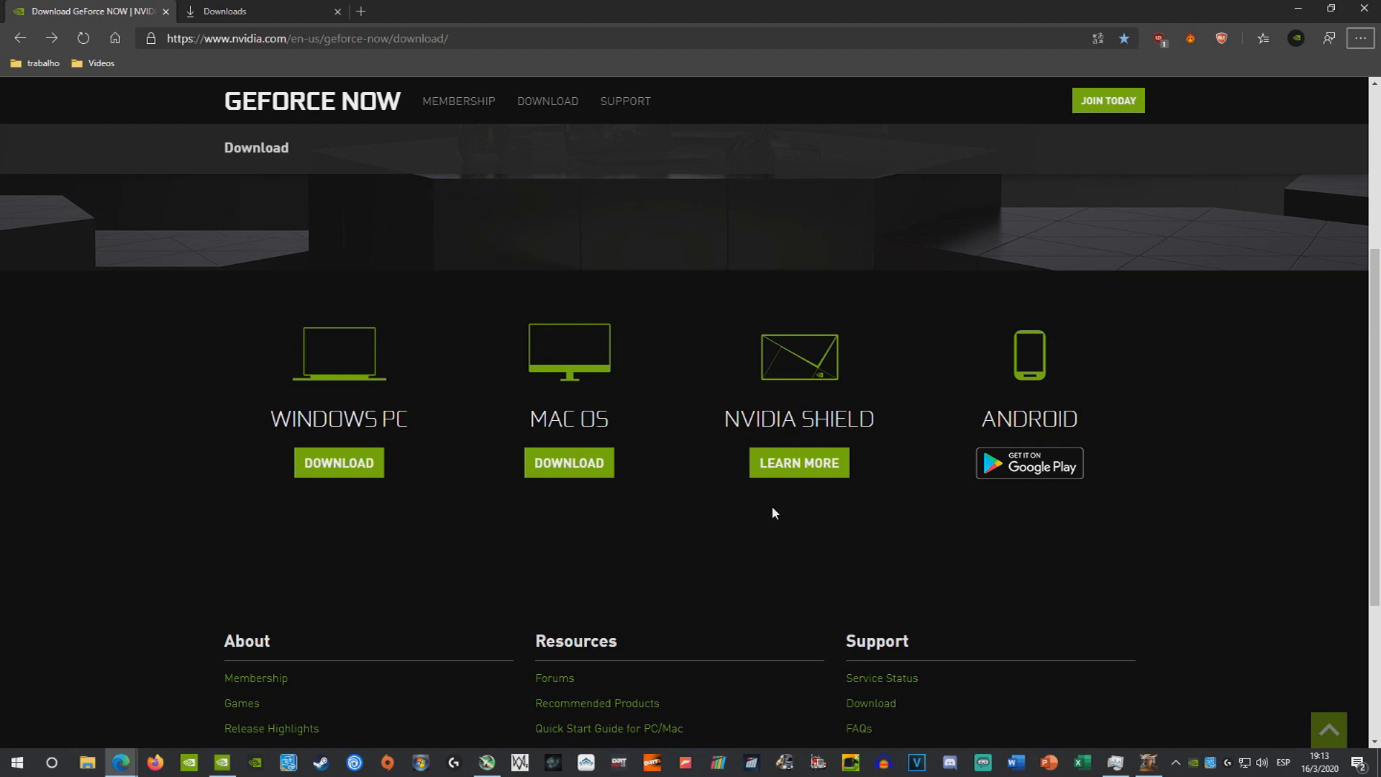
{"action": "scroll", "coordinate": [774, 513], "scroll_direction": "up", "scroll_amount": 4}
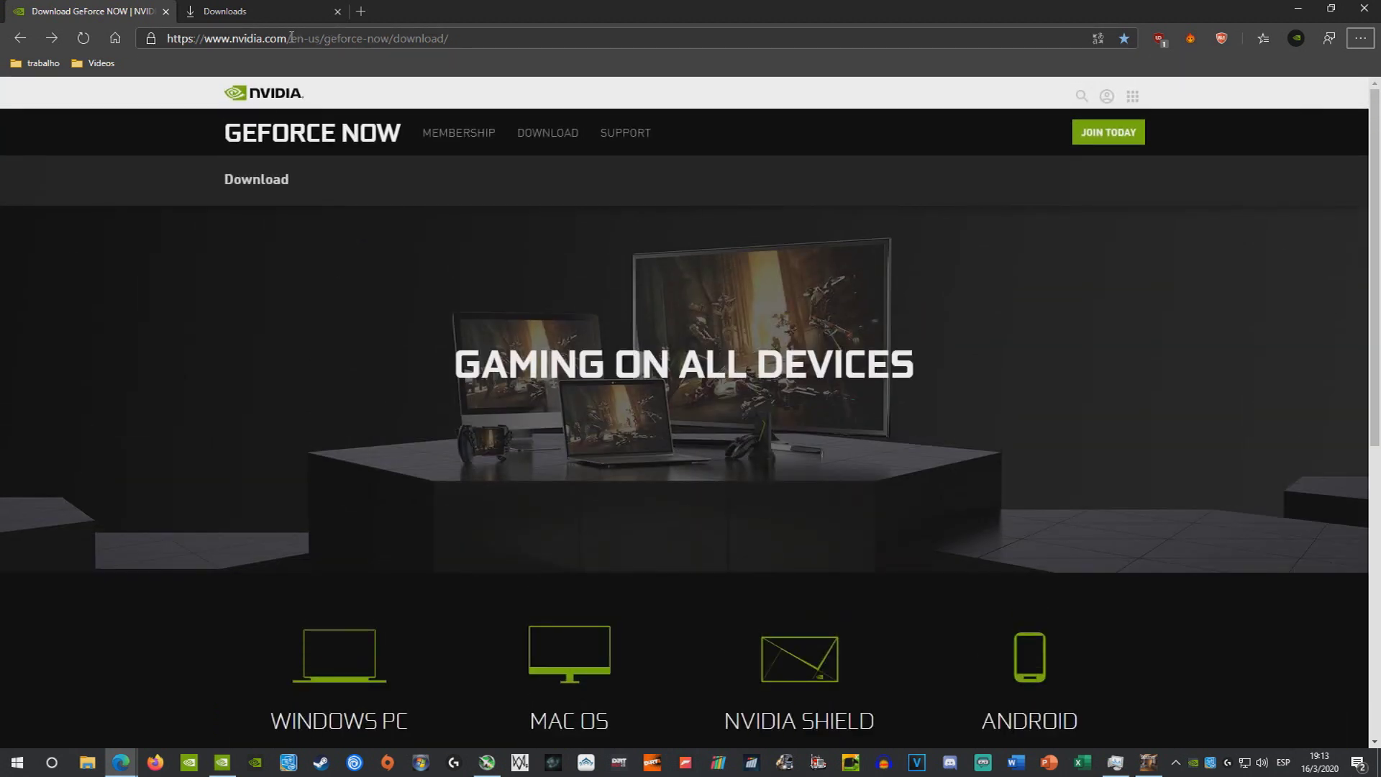
Check the path in the Download page's address and the Hola VPN country options for nvidia.com.
{"action": "left_click_drag", "start_coordinate": [292, 38], "coordinate": [462, 42]}
{"action": "left_click", "coordinate": [481, 44]}
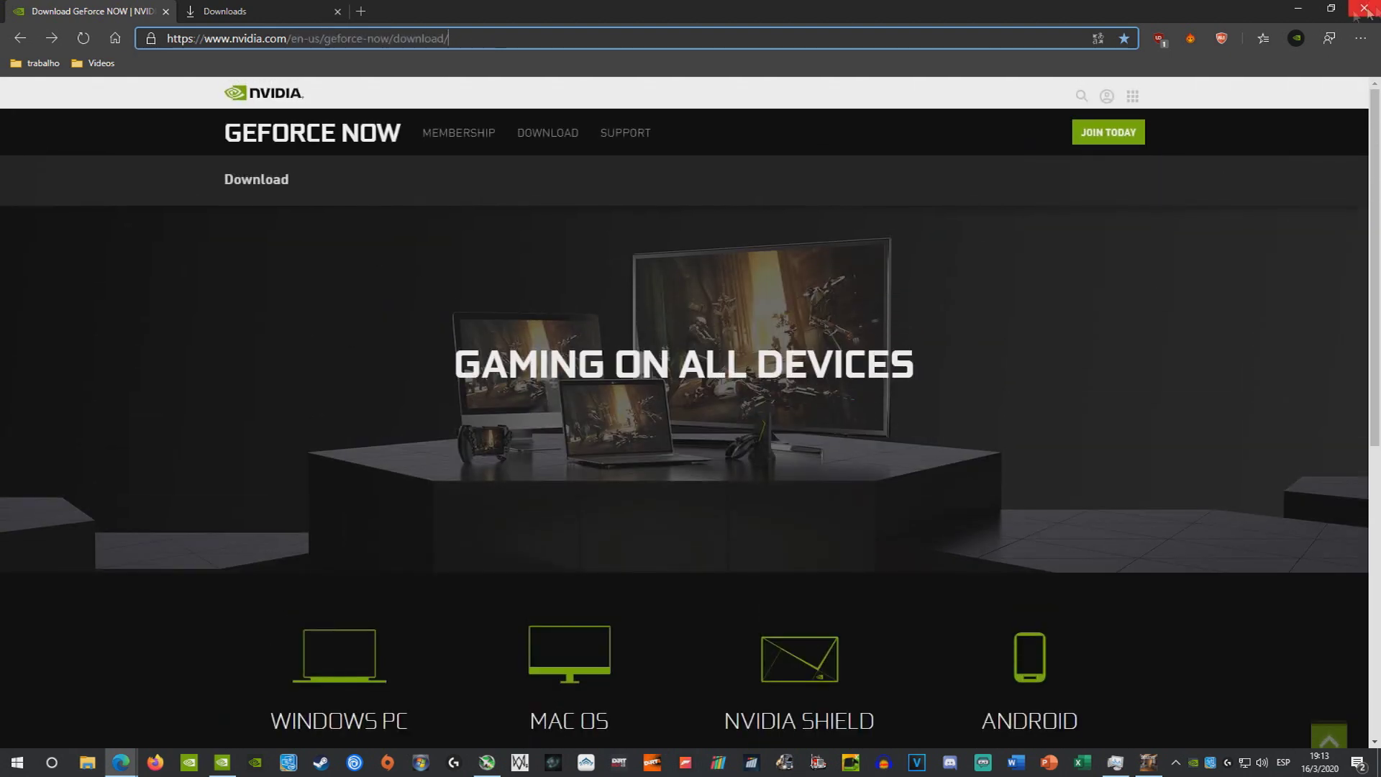
{"action": "left_click", "coordinate": [1221, 39]}
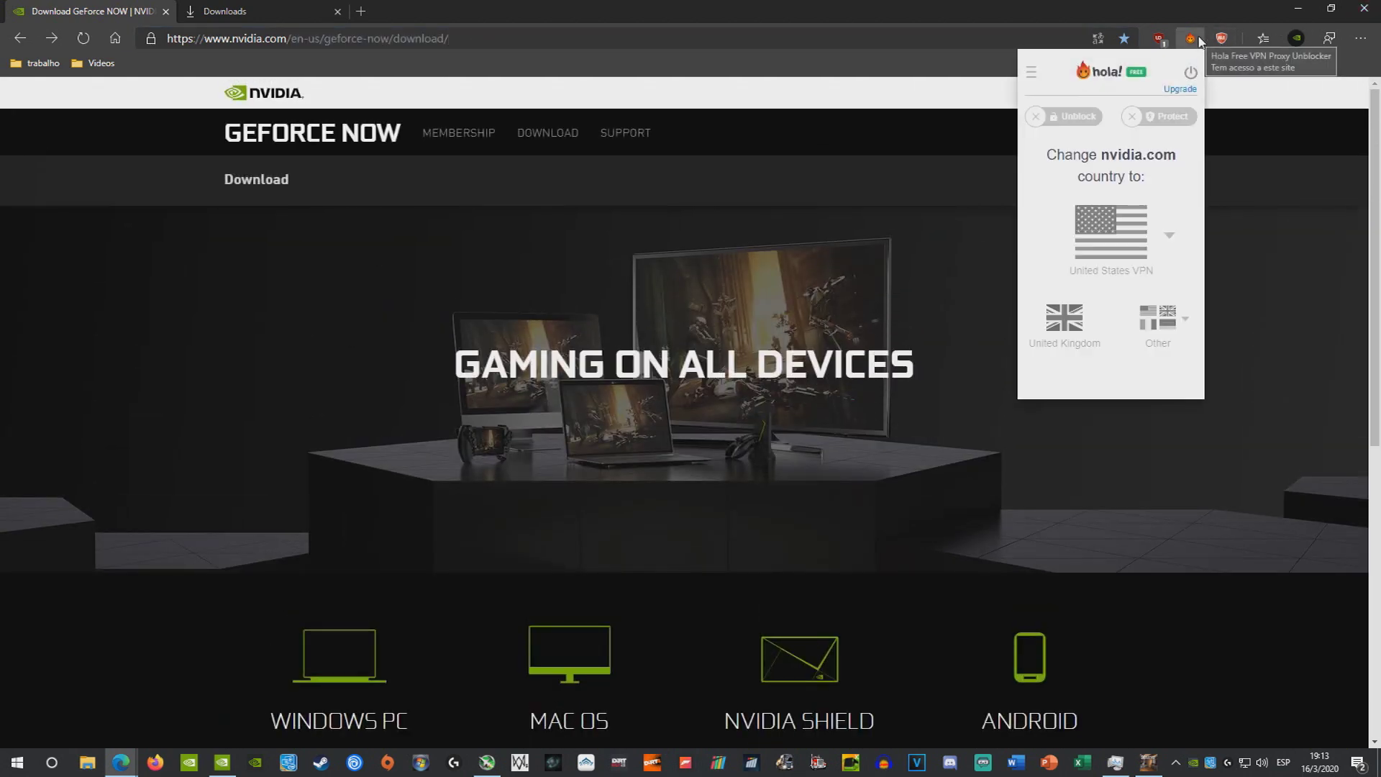
{"action": "left_click", "coordinate": [977, 238]}
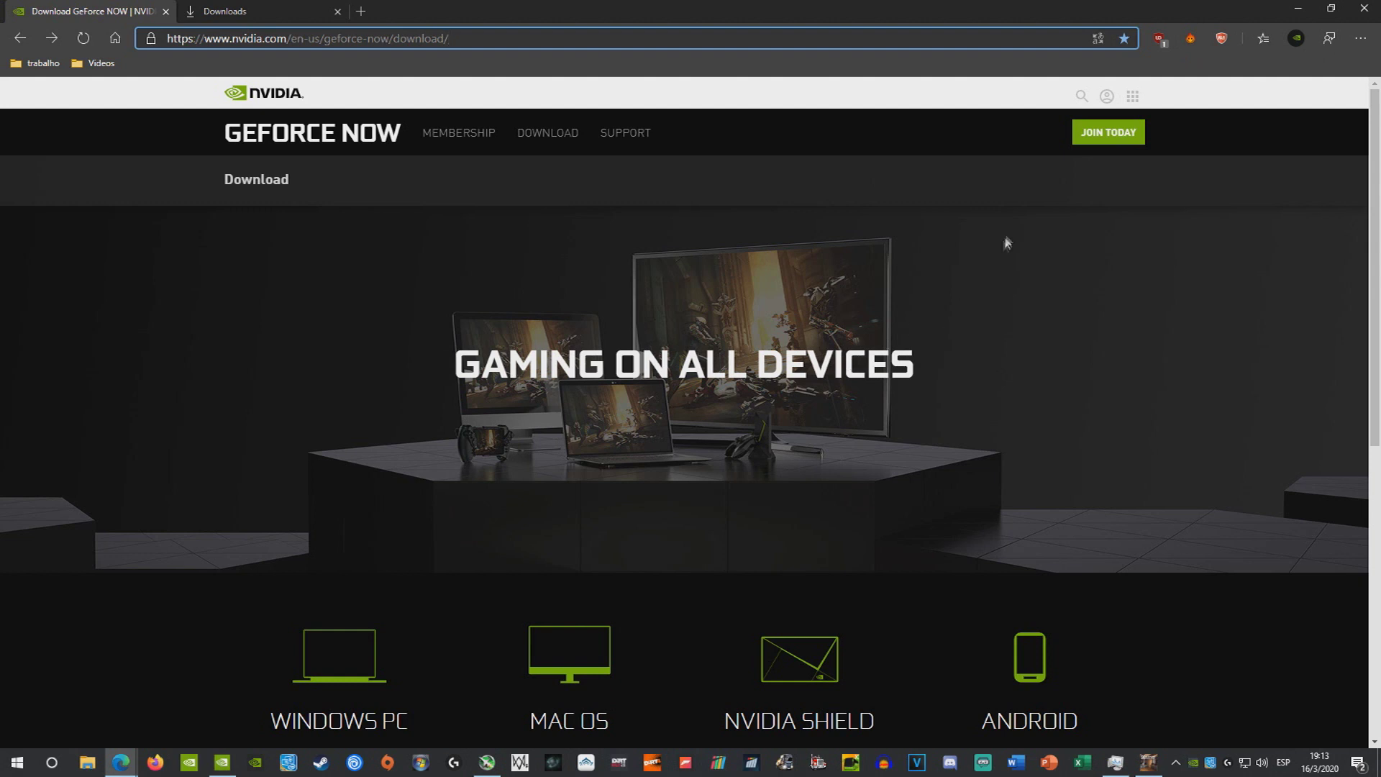
Open the GeForce NOW Membership page in a separate tab and examine its region availability message and Founding Member benefits.
{"action": "middle_click", "coordinate": [1100, 144]}
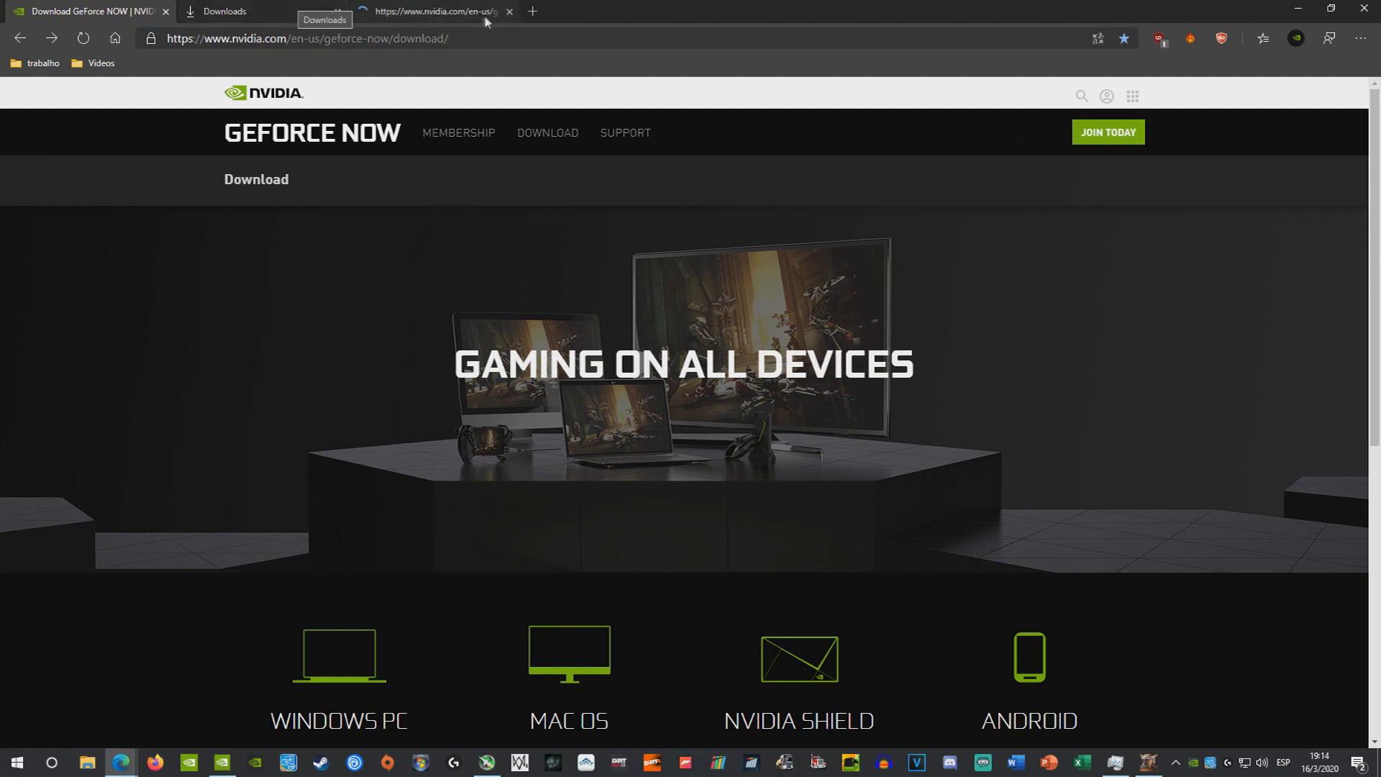
{"action": "left_click", "coordinate": [476, 20]}
{"action": "scroll", "coordinate": [720, 431], "scroll_direction": "down", "scroll_amount": 15}
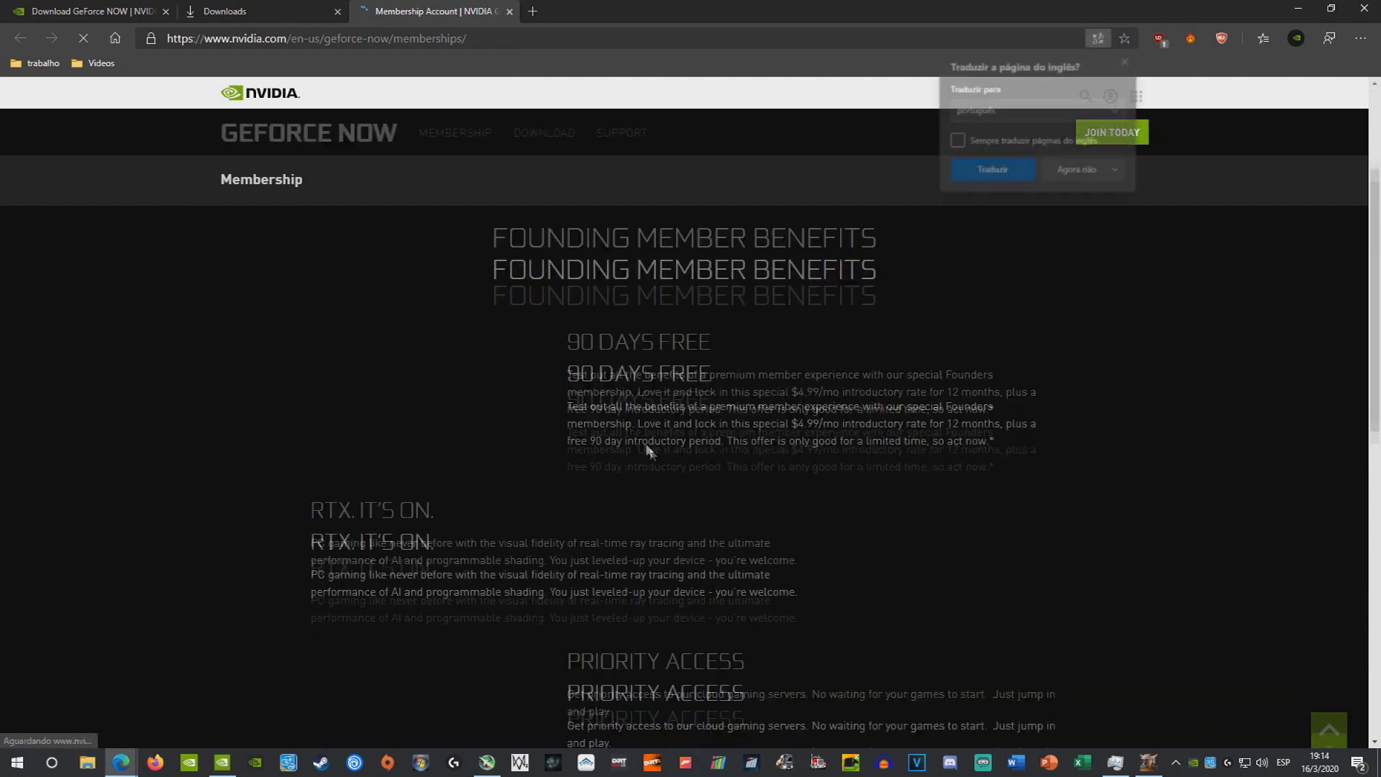
{"action": "scroll", "coordinate": [666, 469], "scroll_direction": "up", "scroll_amount": 10}
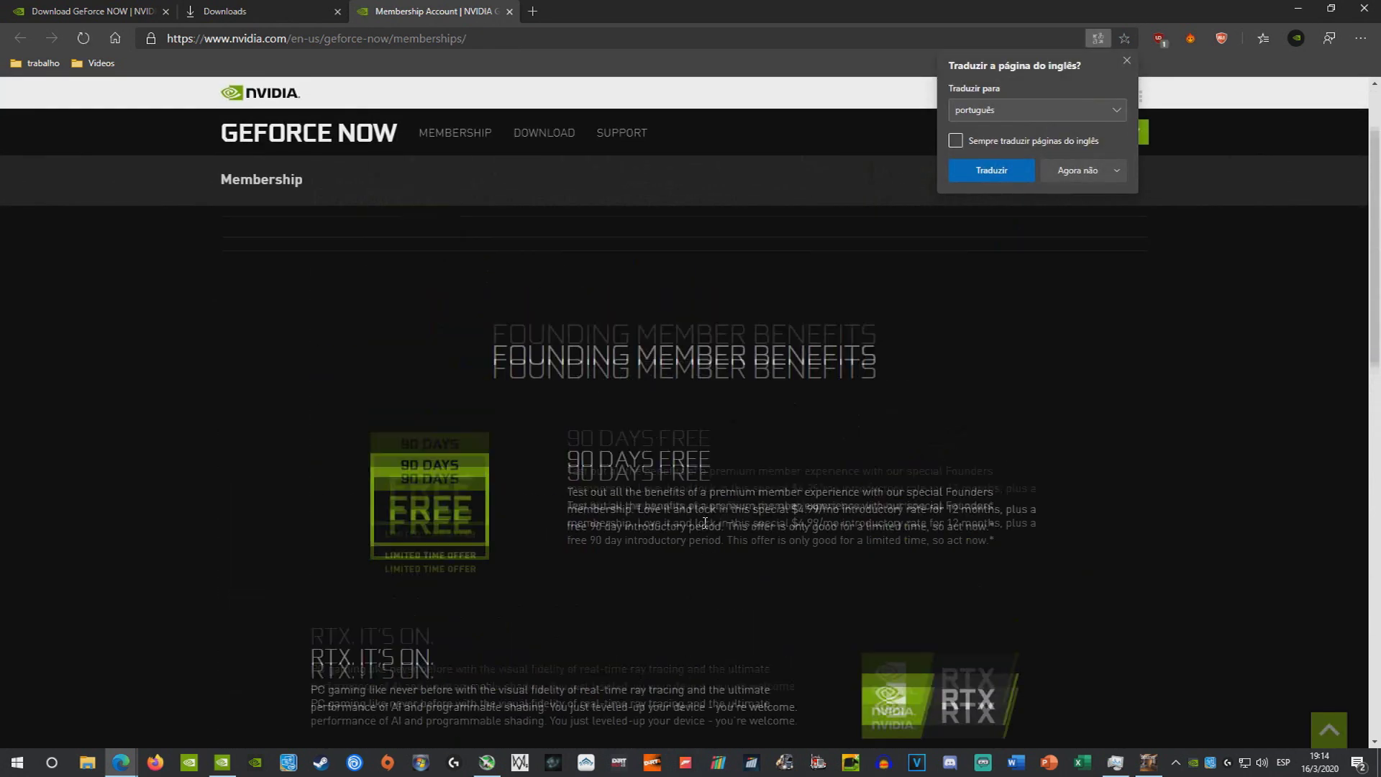
{"action": "scroll", "coordinate": [705, 464], "scroll_direction": "down", "scroll_amount": 12}
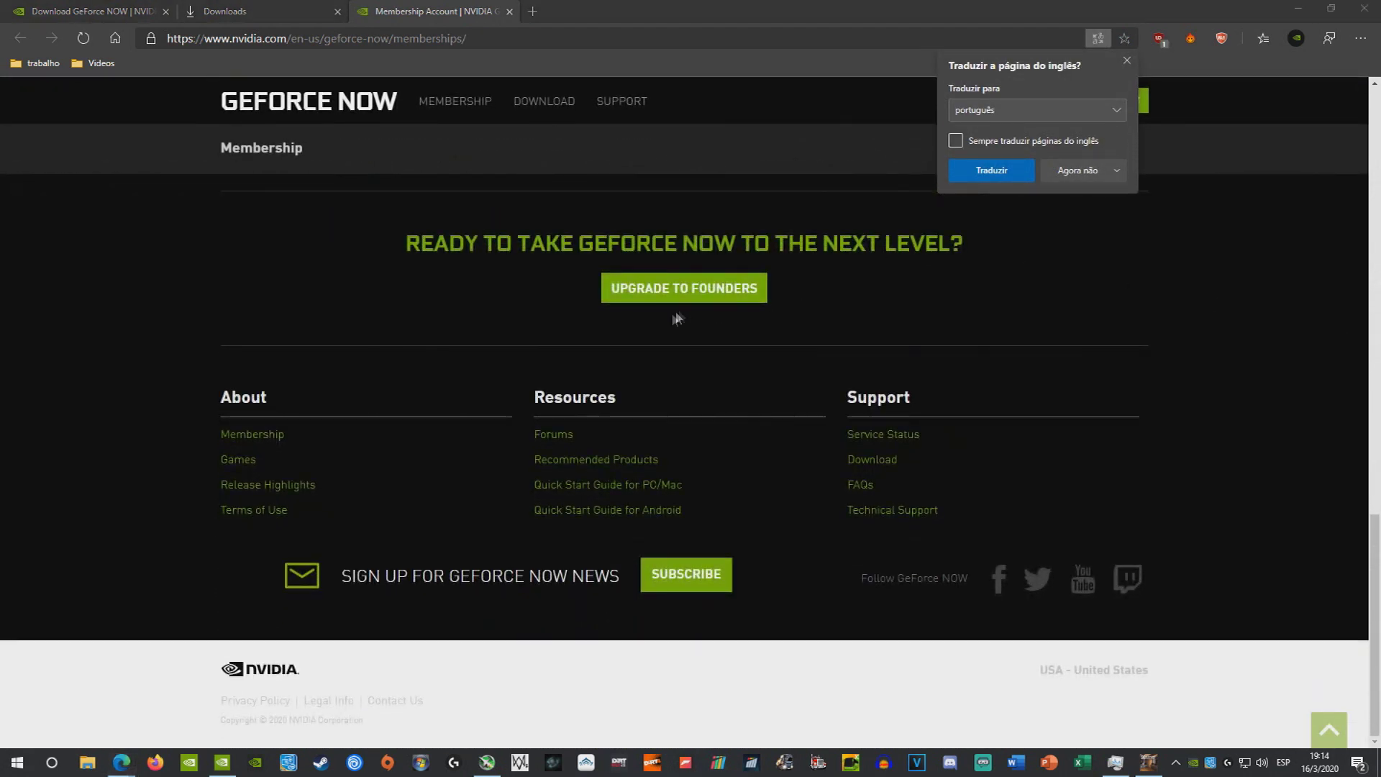
{"action": "scroll", "coordinate": [673, 392], "scroll_direction": "up", "scroll_amount": 10}
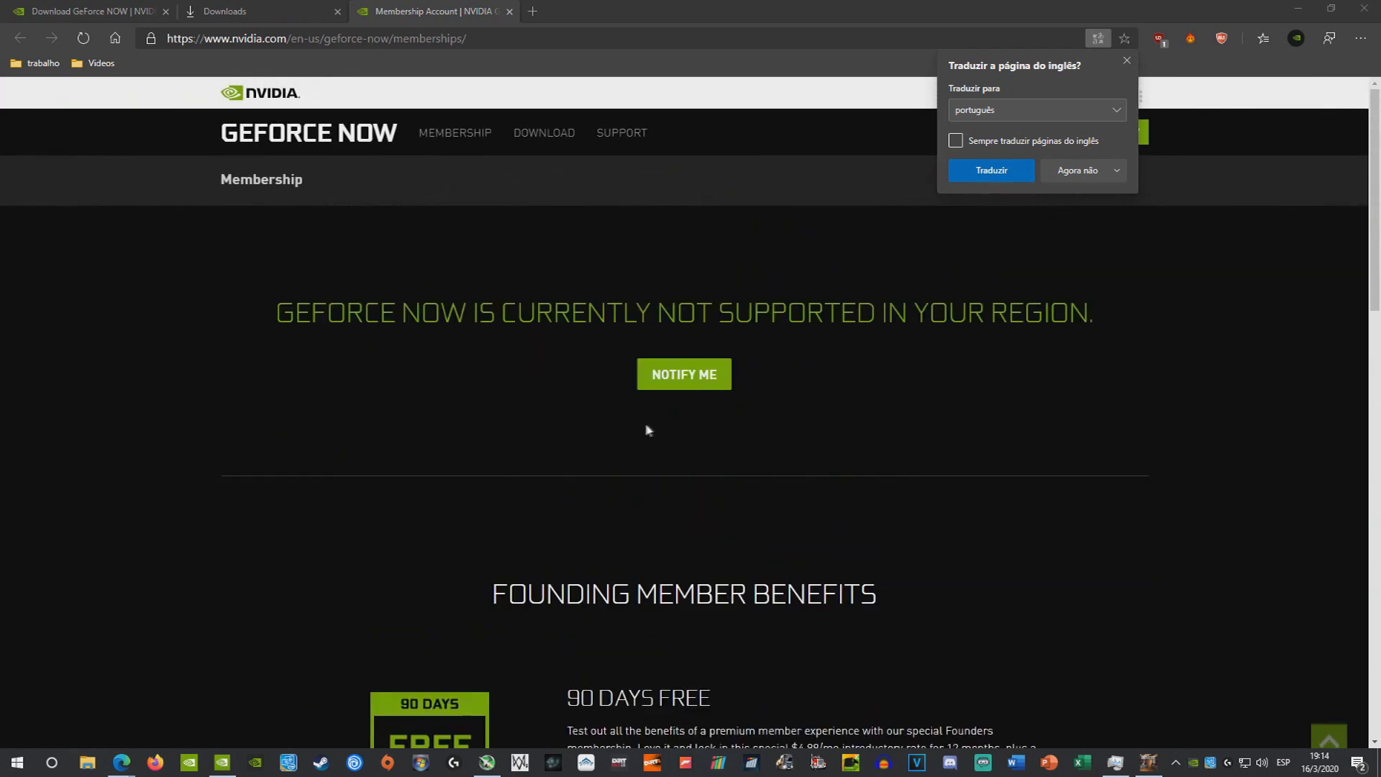
{"action": "left_click_drag", "start_coordinate": [468, 312], "coordinate": [1095, 292]}
{"action": "left_click", "coordinate": [691, 318]}
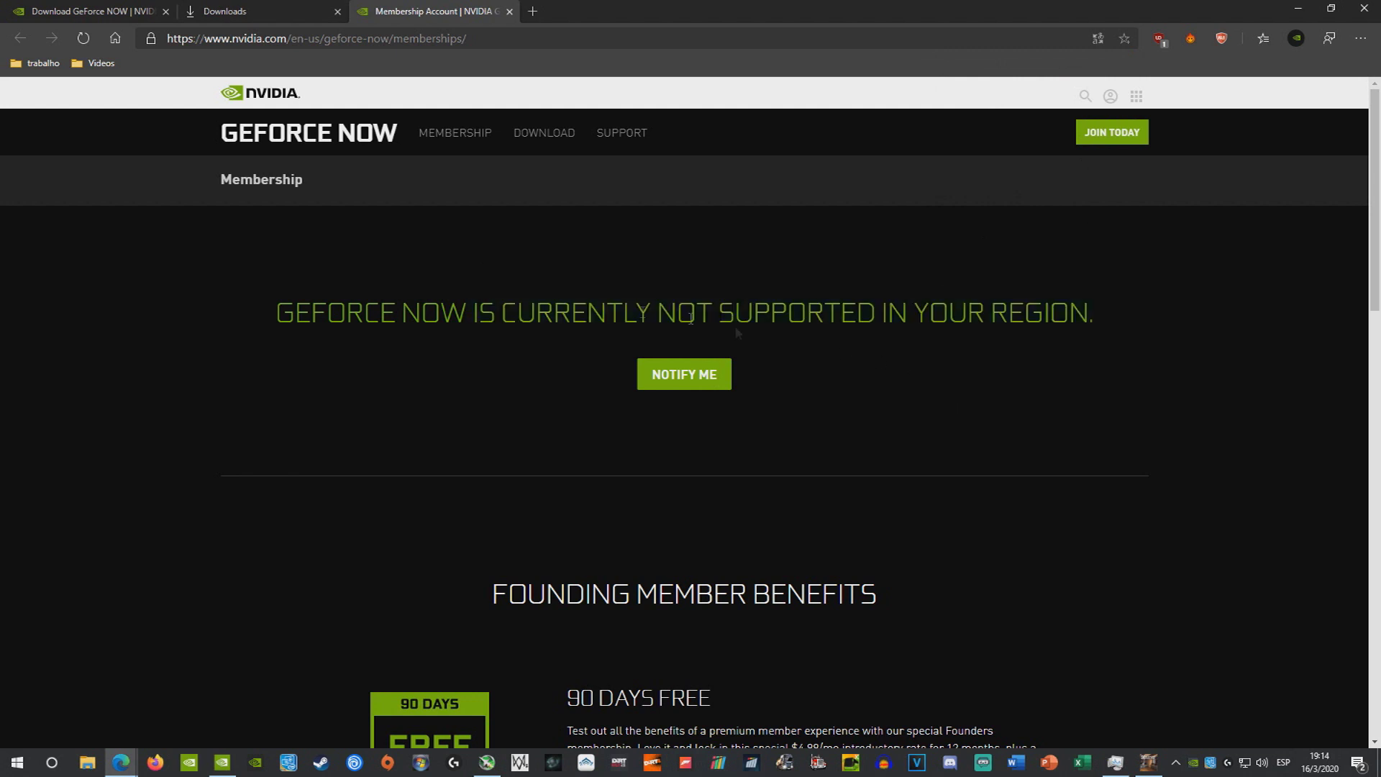
{"action": "left_click_drag", "start_coordinate": [300, 318], "coordinate": [1052, 316]}
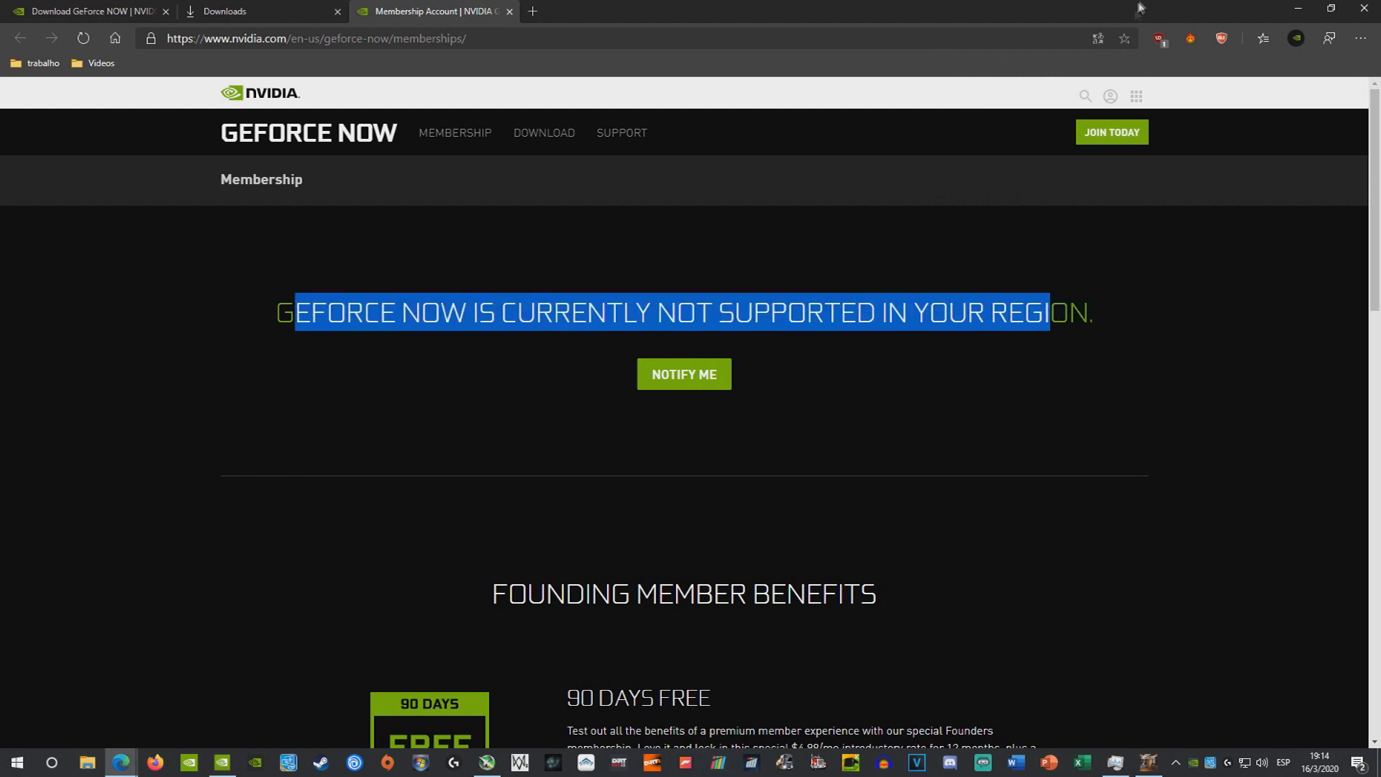
Set the Hola VPN country for nvidia.com to United States and go back to the Membership page's plan choices.
{"action": "left_click", "coordinate": [1191, 39]}
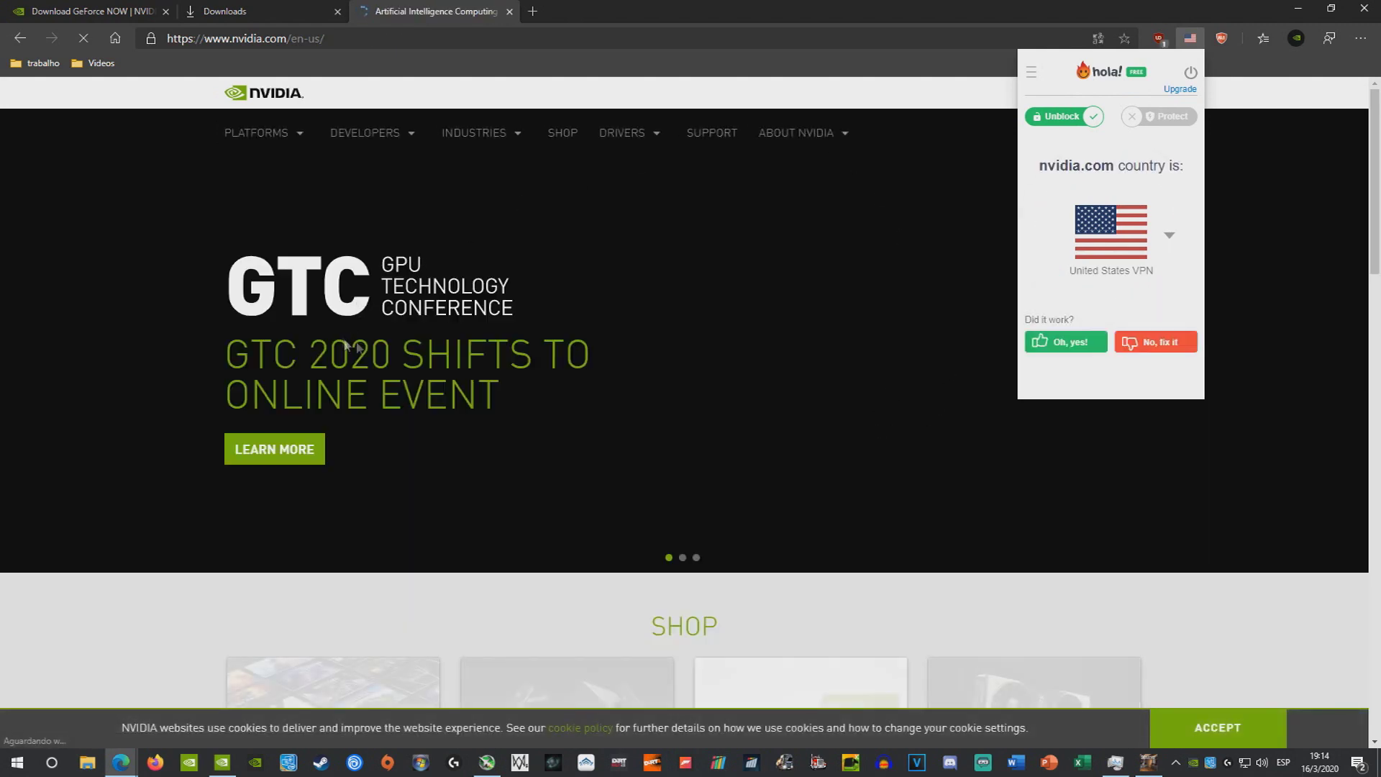
{"action": "scroll", "coordinate": [680, 340], "scroll_direction": "down", "scroll_amount": 4}
{"action": "scroll", "coordinate": [680, 340], "scroll_direction": "up", "scroll_amount": 3}
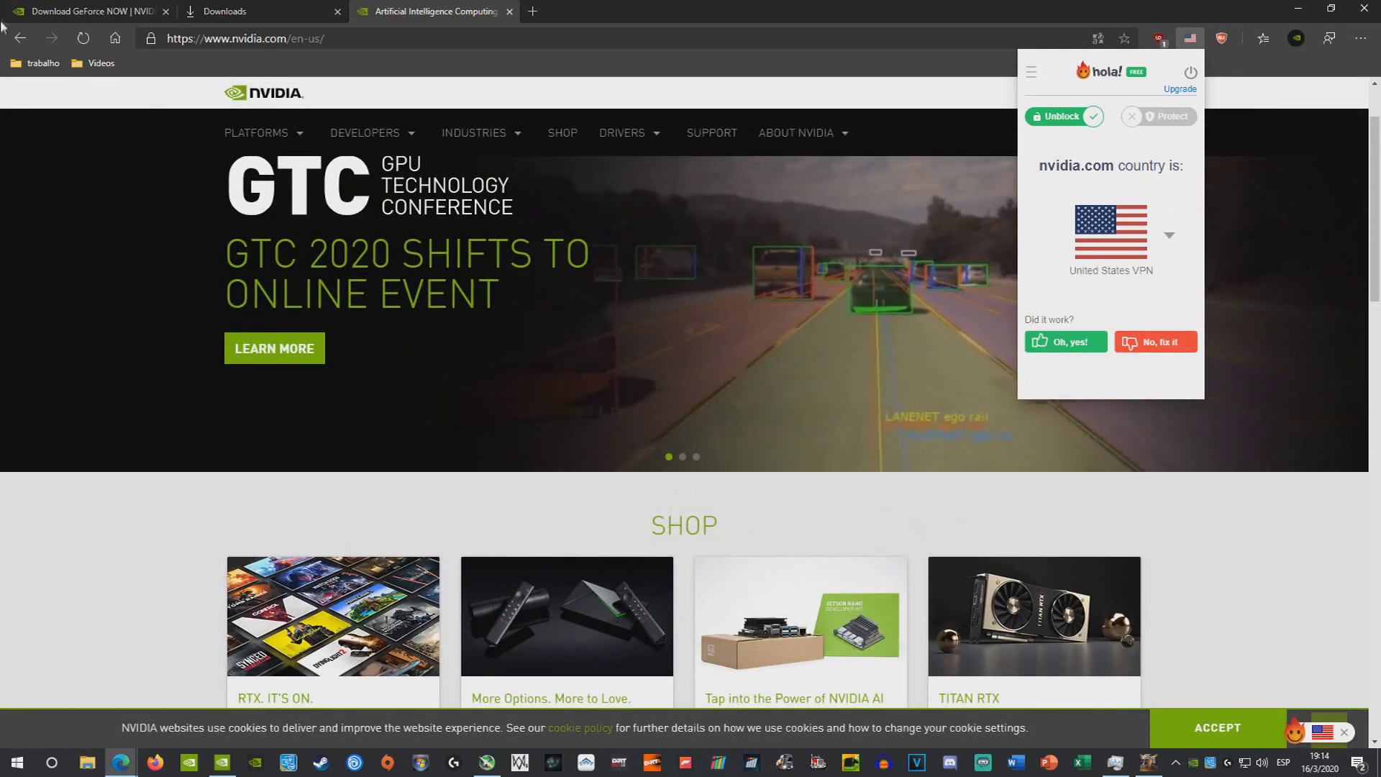
{"action": "left_click", "coordinate": [19, 43]}
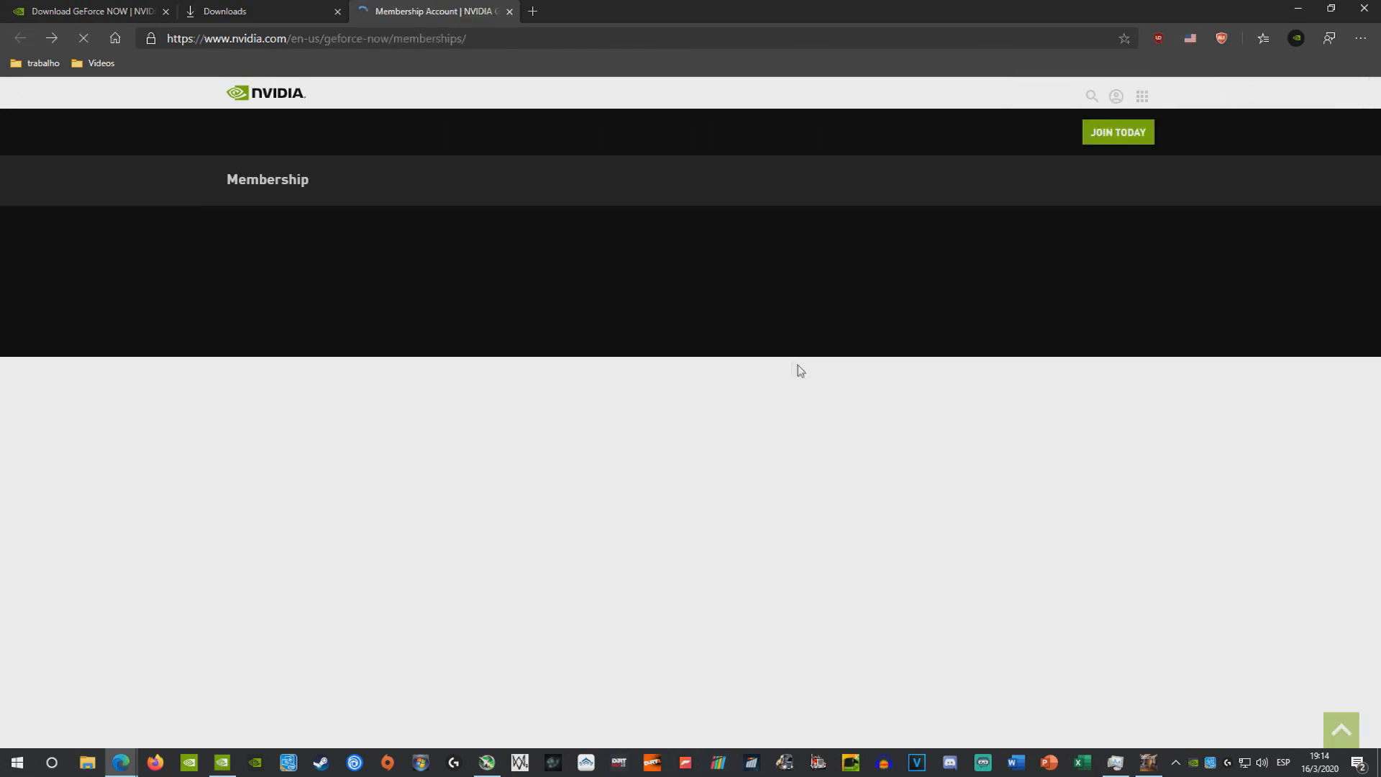
{"action": "scroll", "coordinate": [784, 360], "scroll_direction": "down", "scroll_amount": 10}
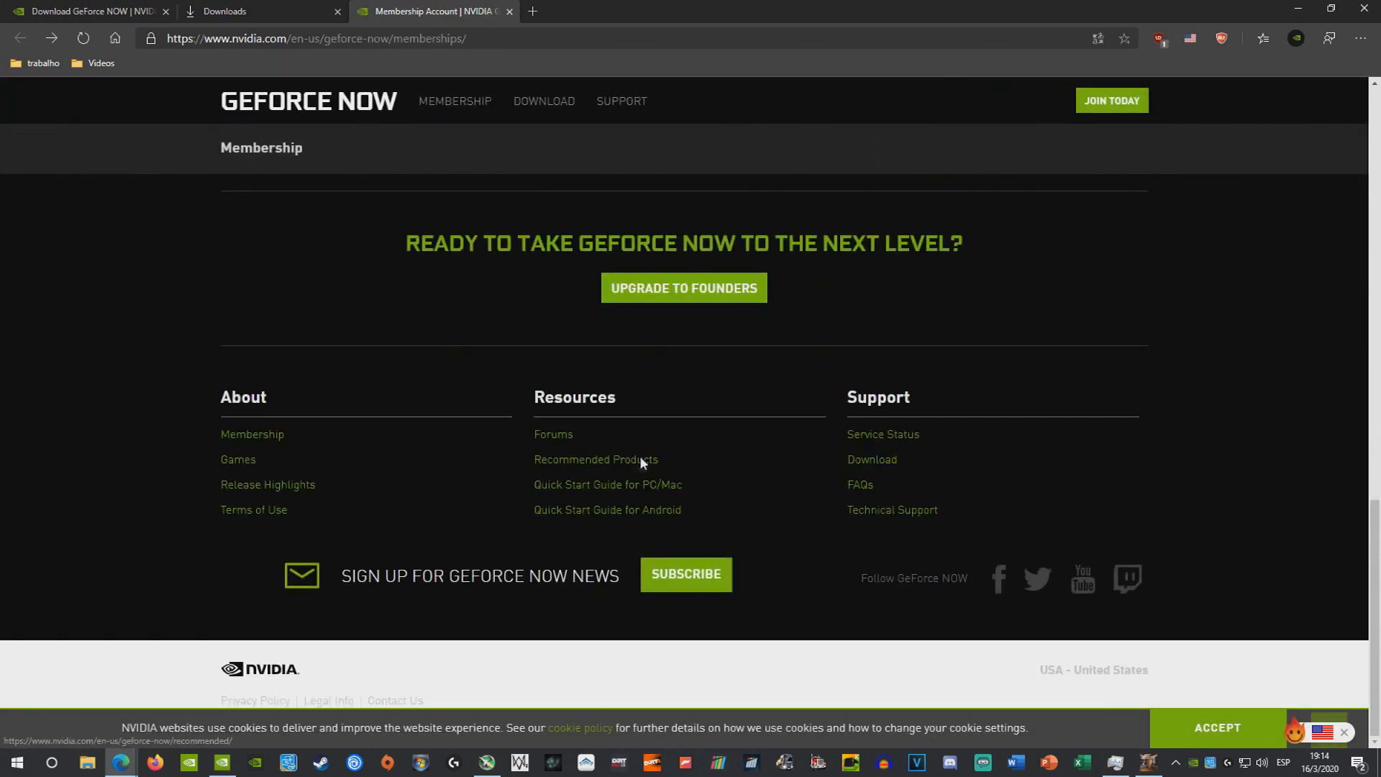
{"action": "scroll", "coordinate": [723, 451], "scroll_direction": "down", "scroll_amount": 5}
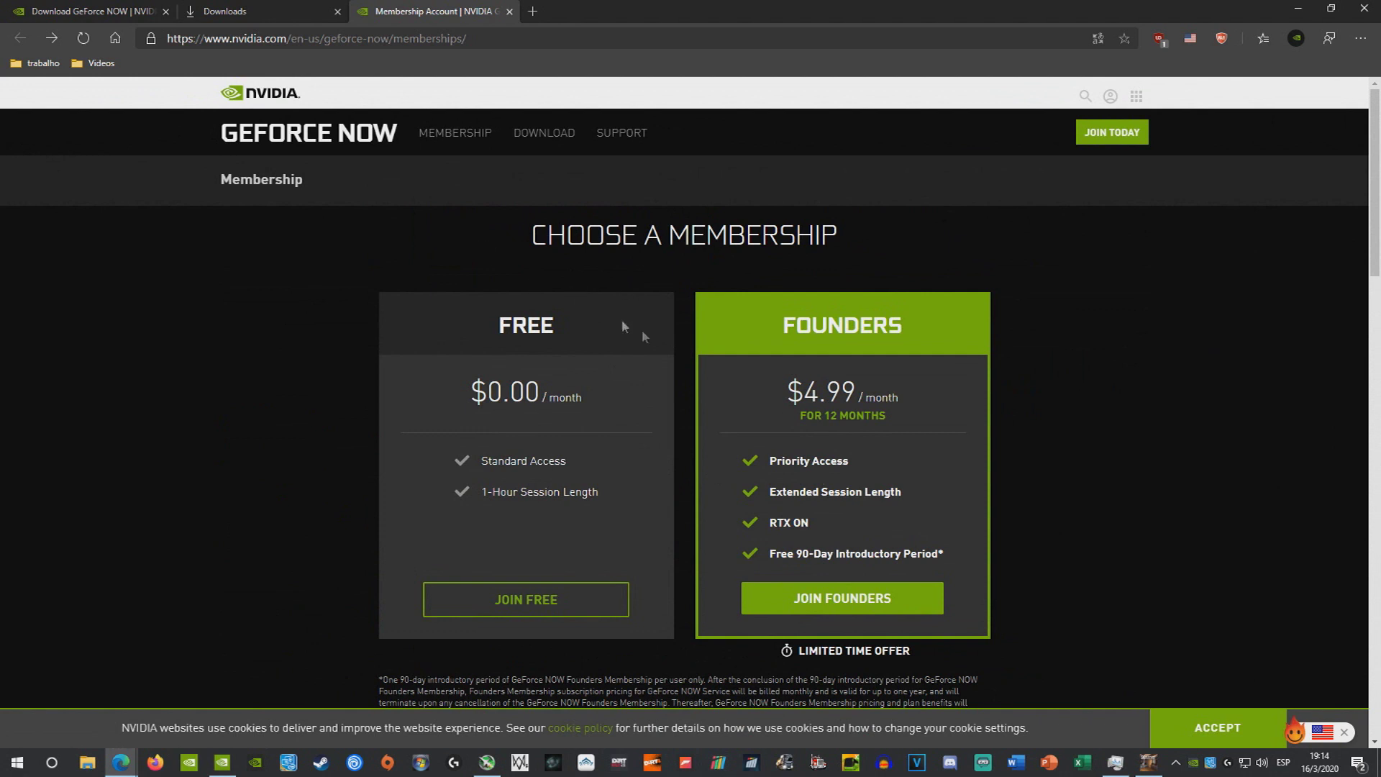
Try to join with the Free membership and review the membership and payment method in the GeForce NOW account overview.
{"action": "left_click", "coordinate": [547, 608]}
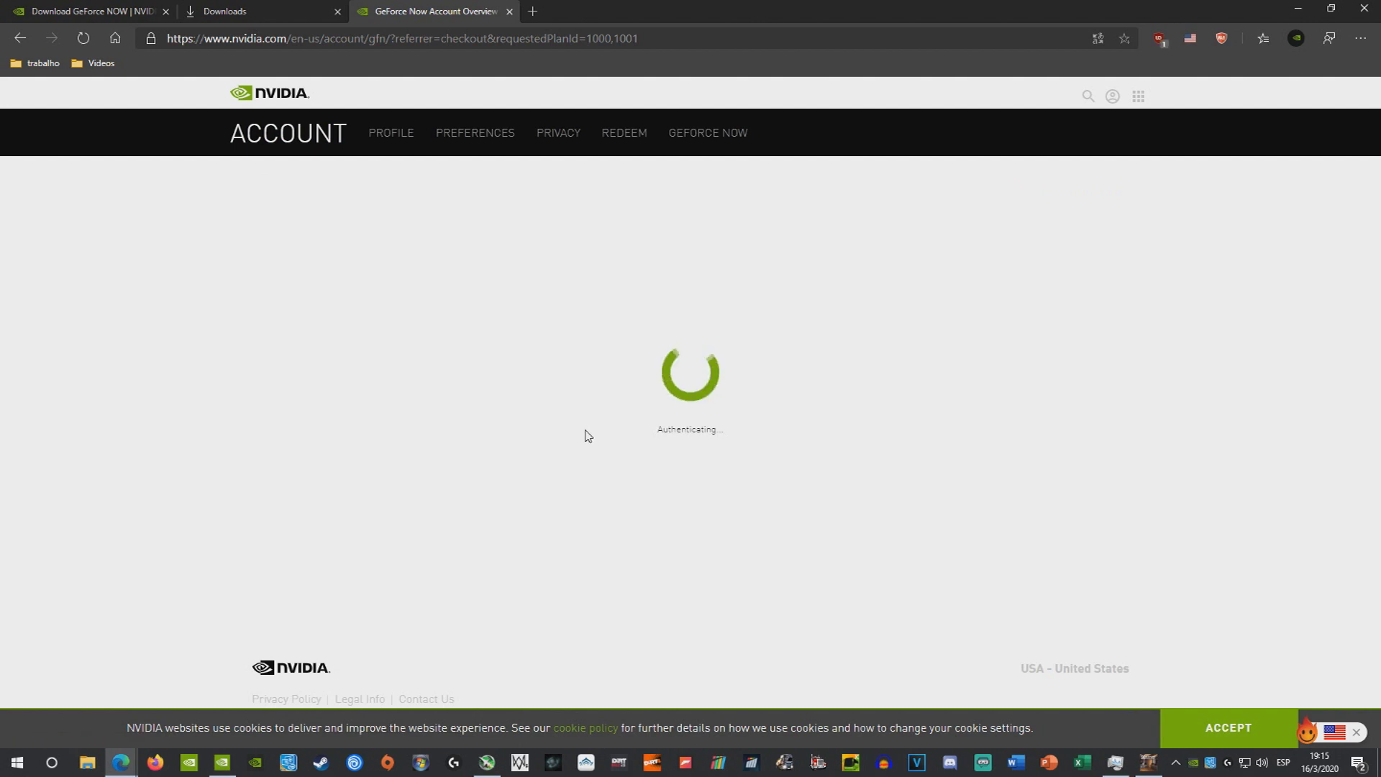
{"action": "scroll", "coordinate": [707, 429], "scroll_direction": "down", "scroll_amount": 5}
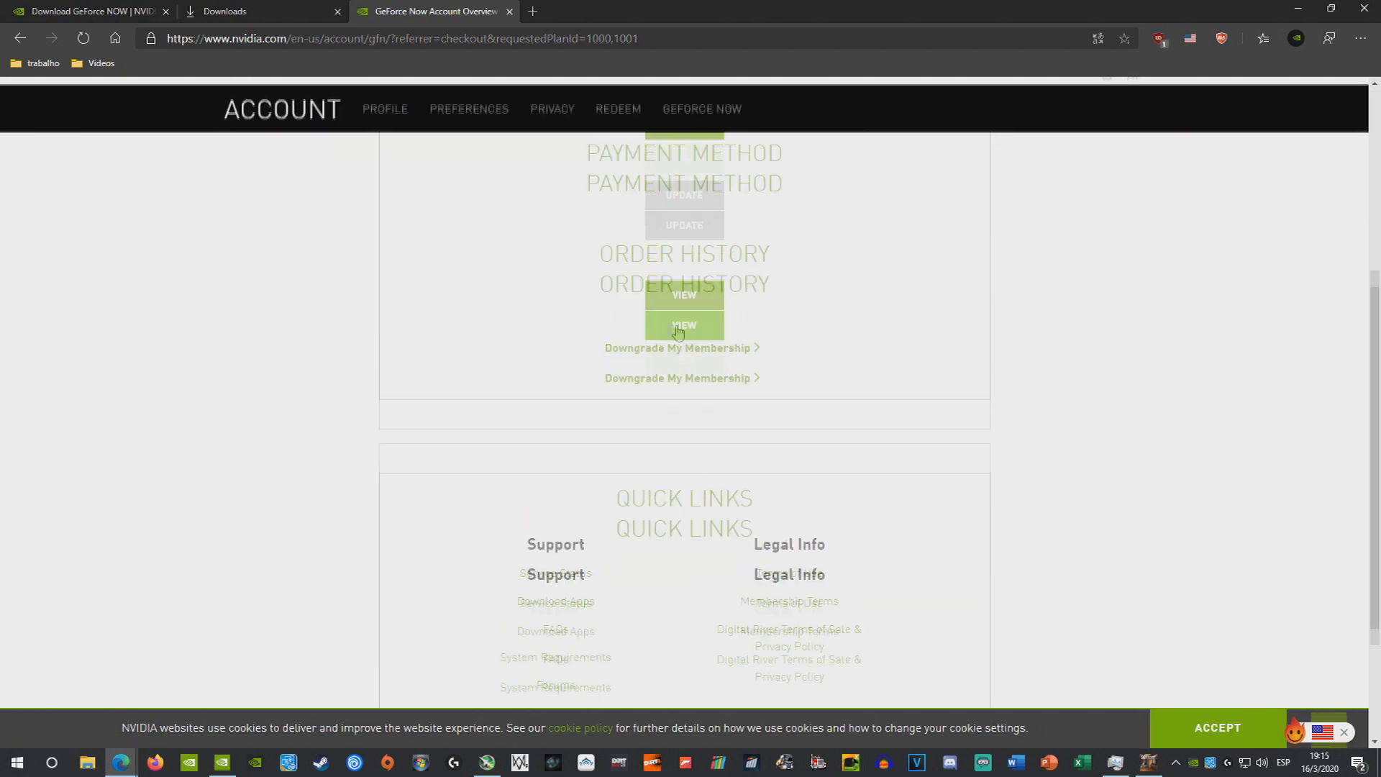
{"action": "scroll", "coordinate": [572, 448], "scroll_direction": "down", "scroll_amount": 5}
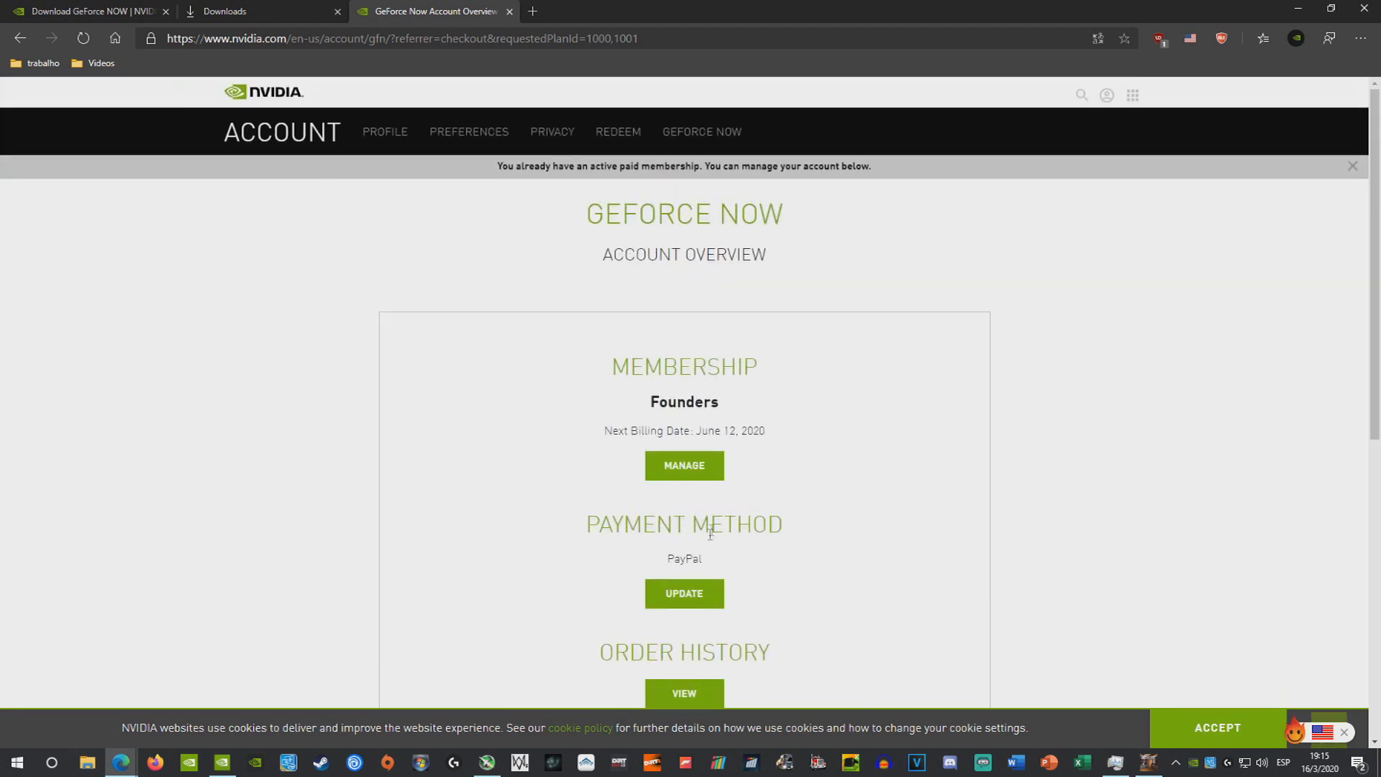
{"action": "scroll", "coordinate": [698, 603], "scroll_direction": "down", "scroll_amount": 3}
{"action": "double_click", "coordinate": [680, 356]}
{"action": "left_click", "coordinate": [732, 364]}
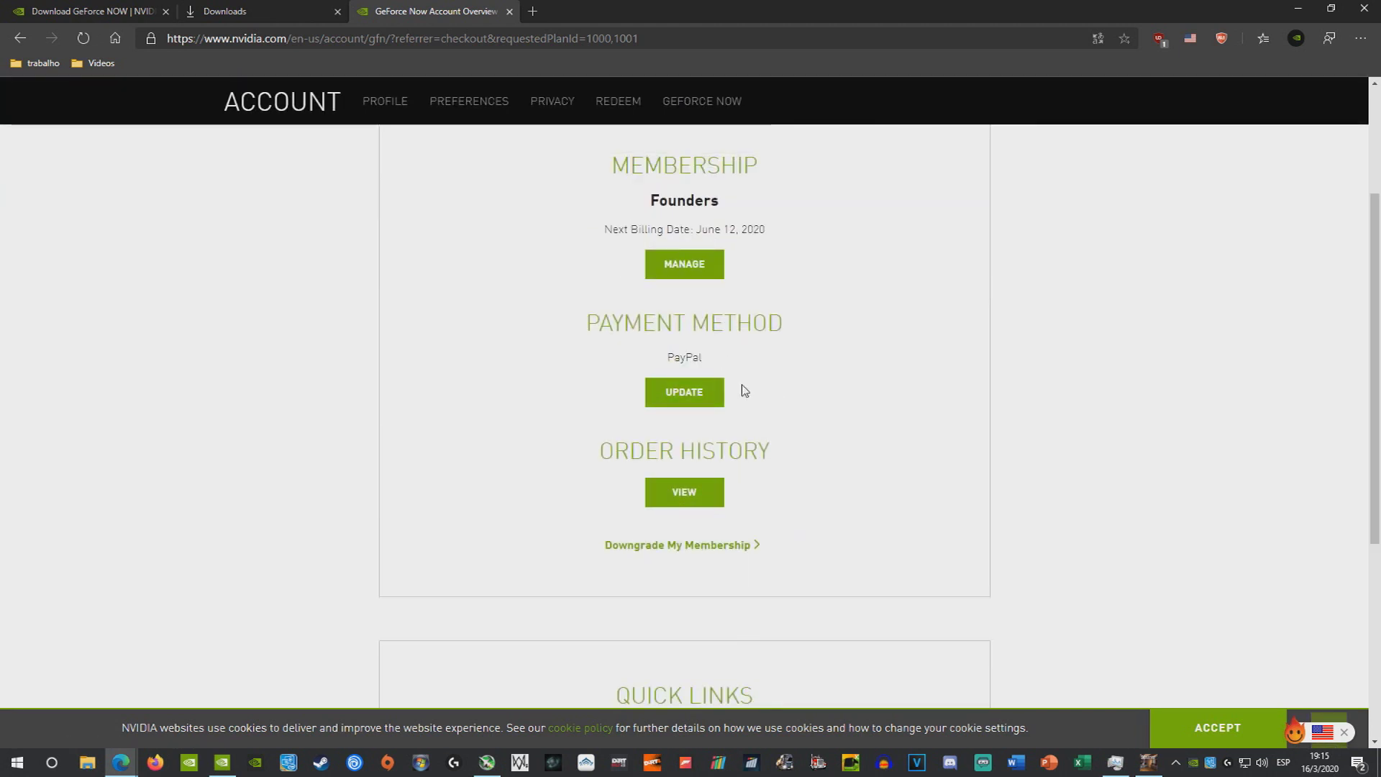
{"action": "scroll", "coordinate": [725, 421], "scroll_direction": "down", "scroll_amount": 5}
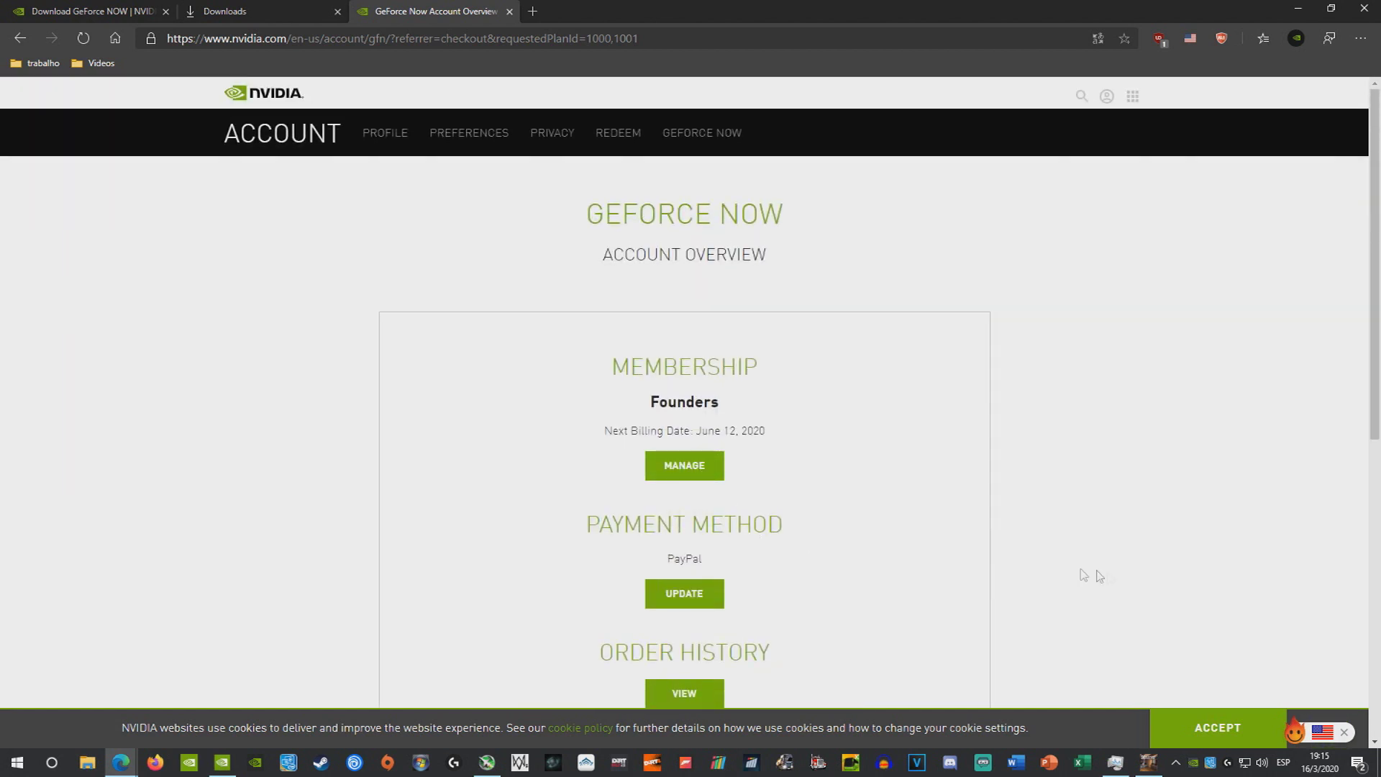
Accept the website's cookies and check the account overview's quick links and next billing date.
{"action": "left_click", "coordinate": [1196, 730]}
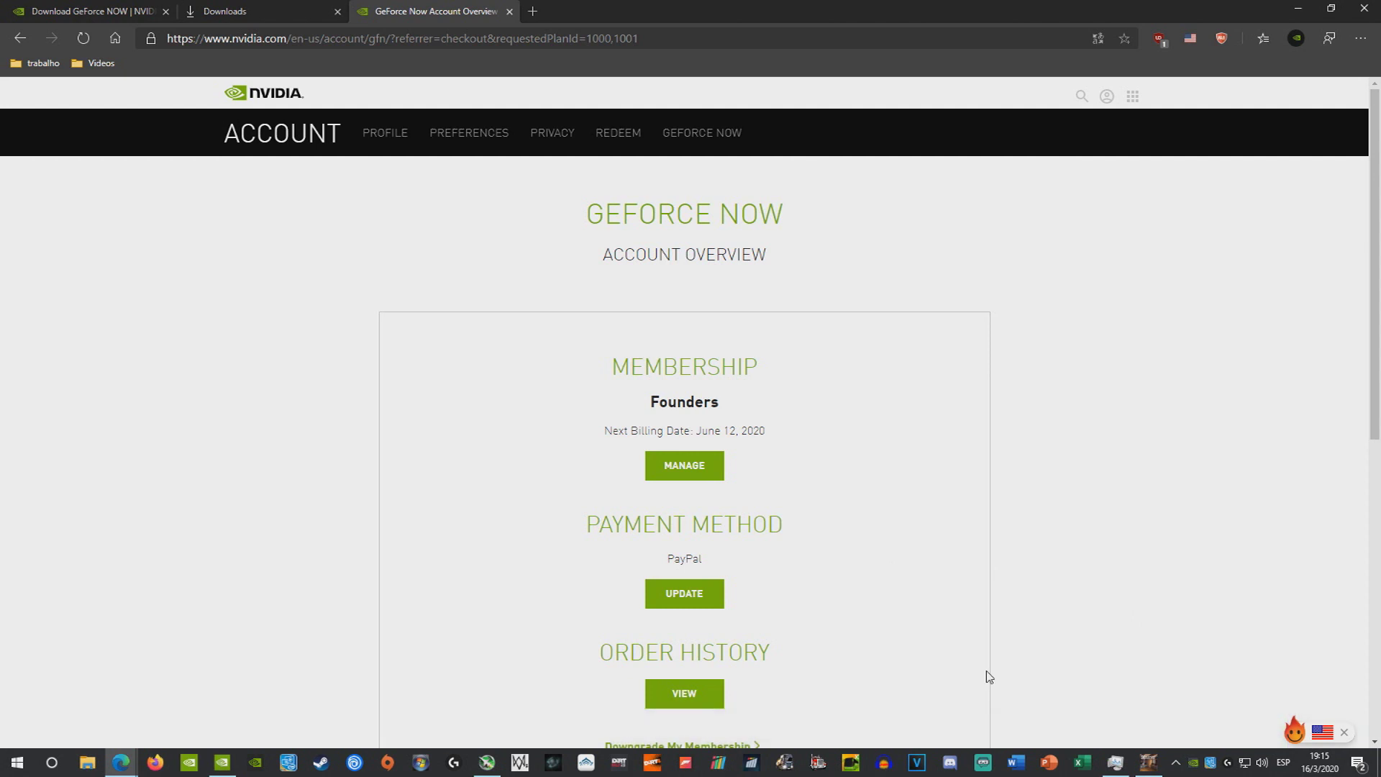
{"action": "scroll", "coordinate": [986, 674], "scroll_direction": "down", "scroll_amount": 4}
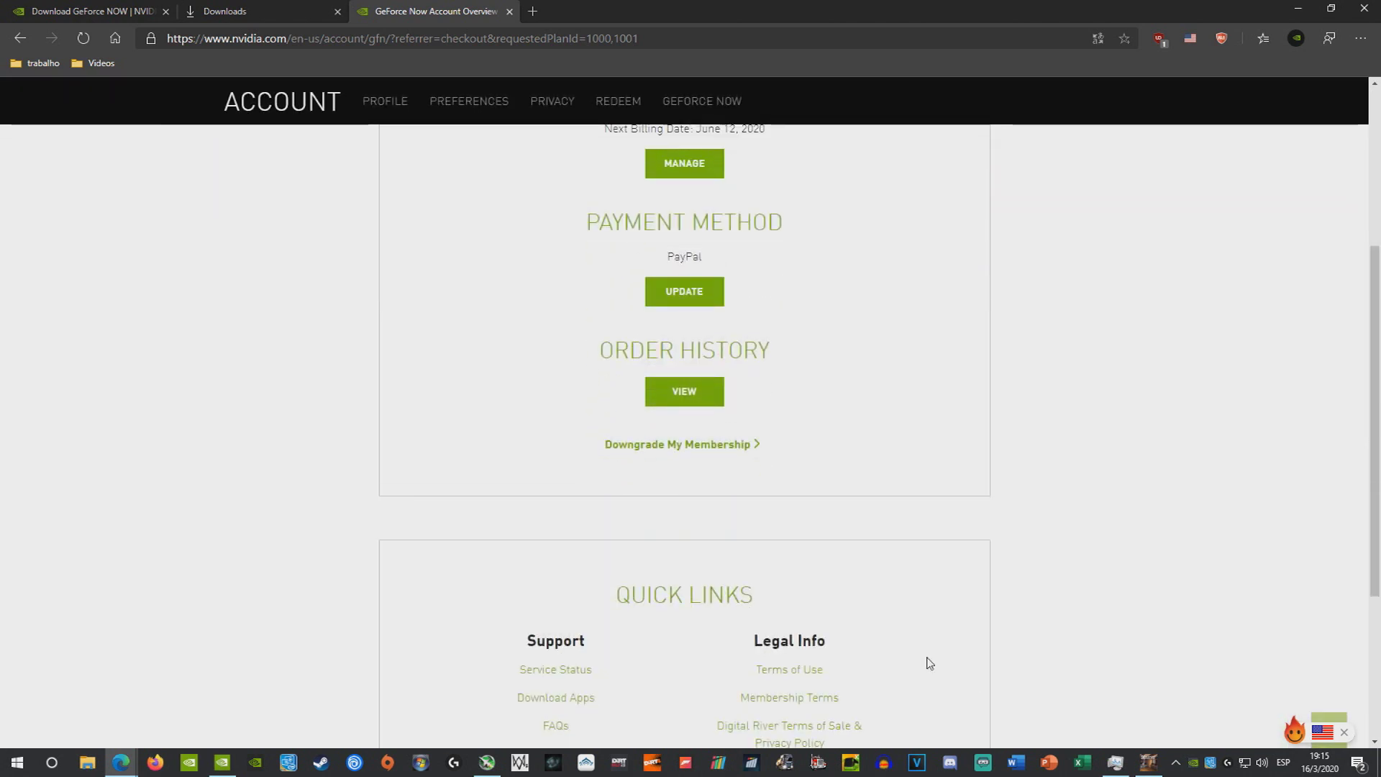
{"action": "scroll", "coordinate": [913, 640], "scroll_direction": "down", "scroll_amount": 4}
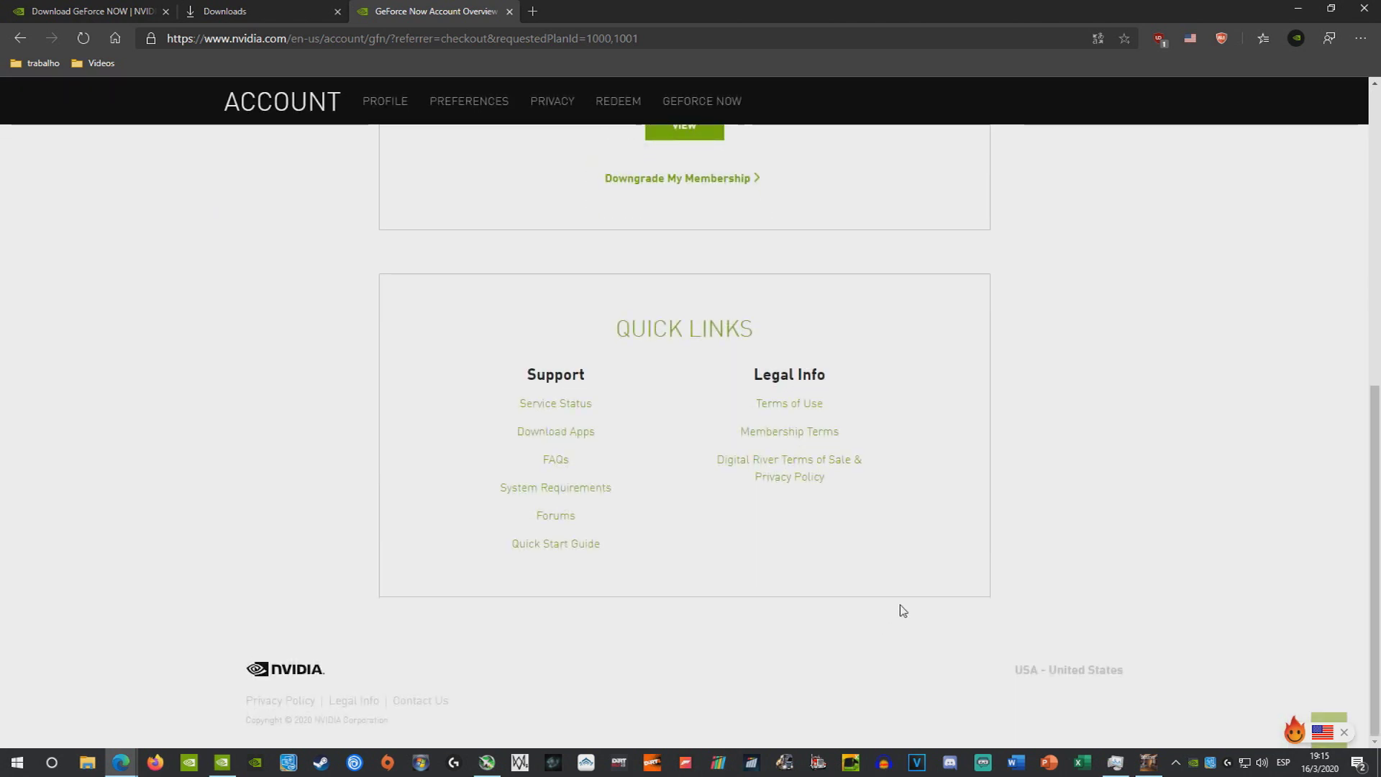
{"action": "scroll", "coordinate": [905, 615], "scroll_direction": "up", "scroll_amount": 7}
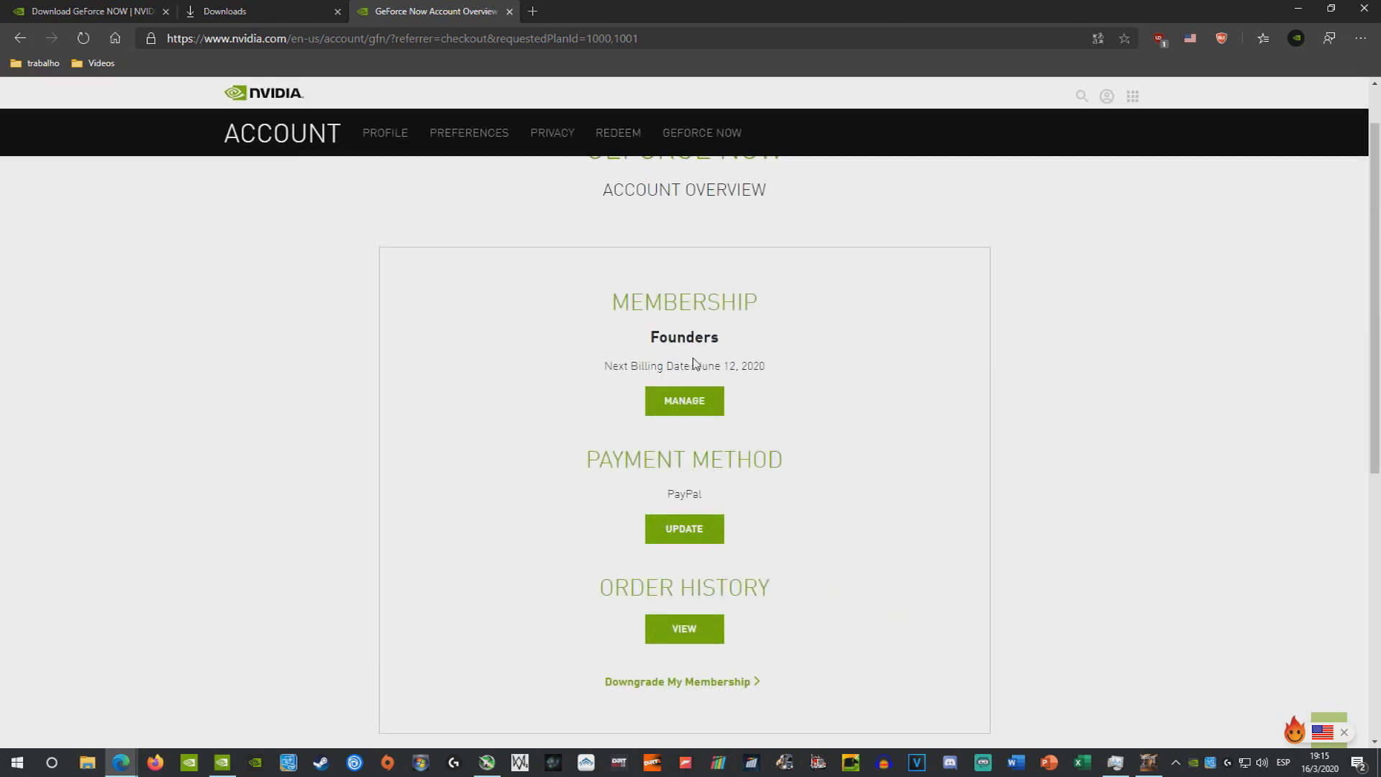
{"action": "left_click_drag", "start_coordinate": [692, 363], "coordinate": [774, 367]}
{"action": "left_click", "coordinate": [854, 396]}
{"action": "left_click_drag", "start_coordinate": [610, 368], "coordinate": [791, 408]}
From membership management, open the Free plan's downgrade page, check how long Founders stays active, and return without confirming.
{"action": "left_click", "coordinate": [696, 404]}
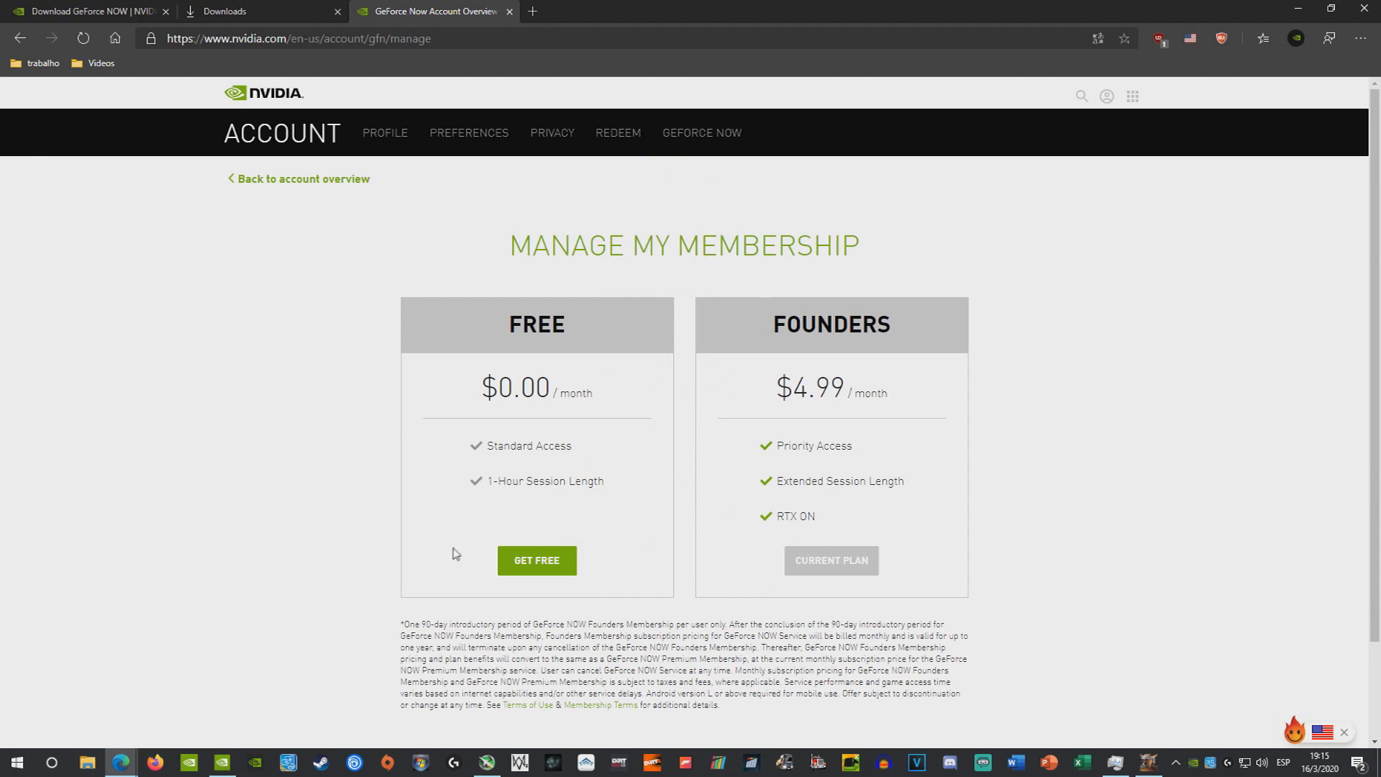
{"action": "scroll", "coordinate": [542, 568], "scroll_direction": "down", "scroll_amount": 2}
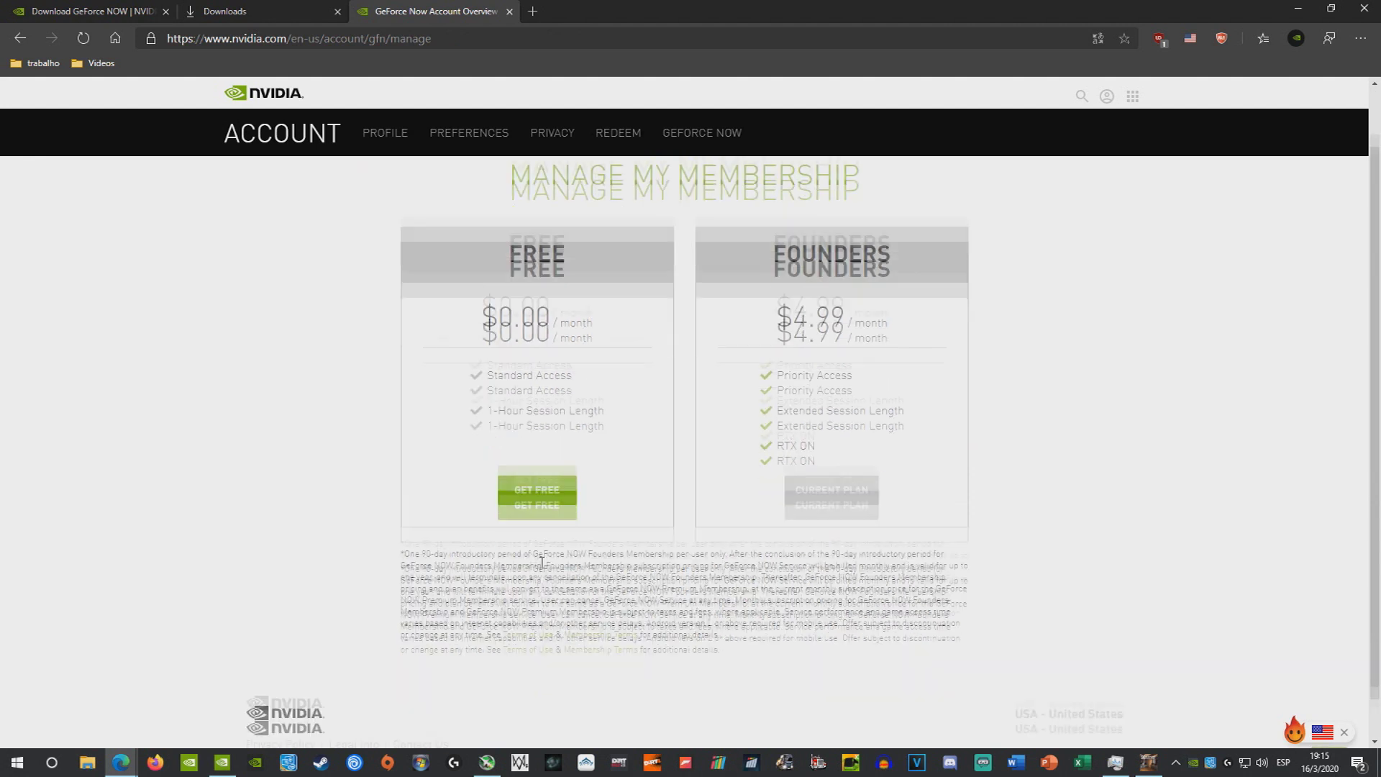
{"action": "left_click", "coordinate": [513, 458]}
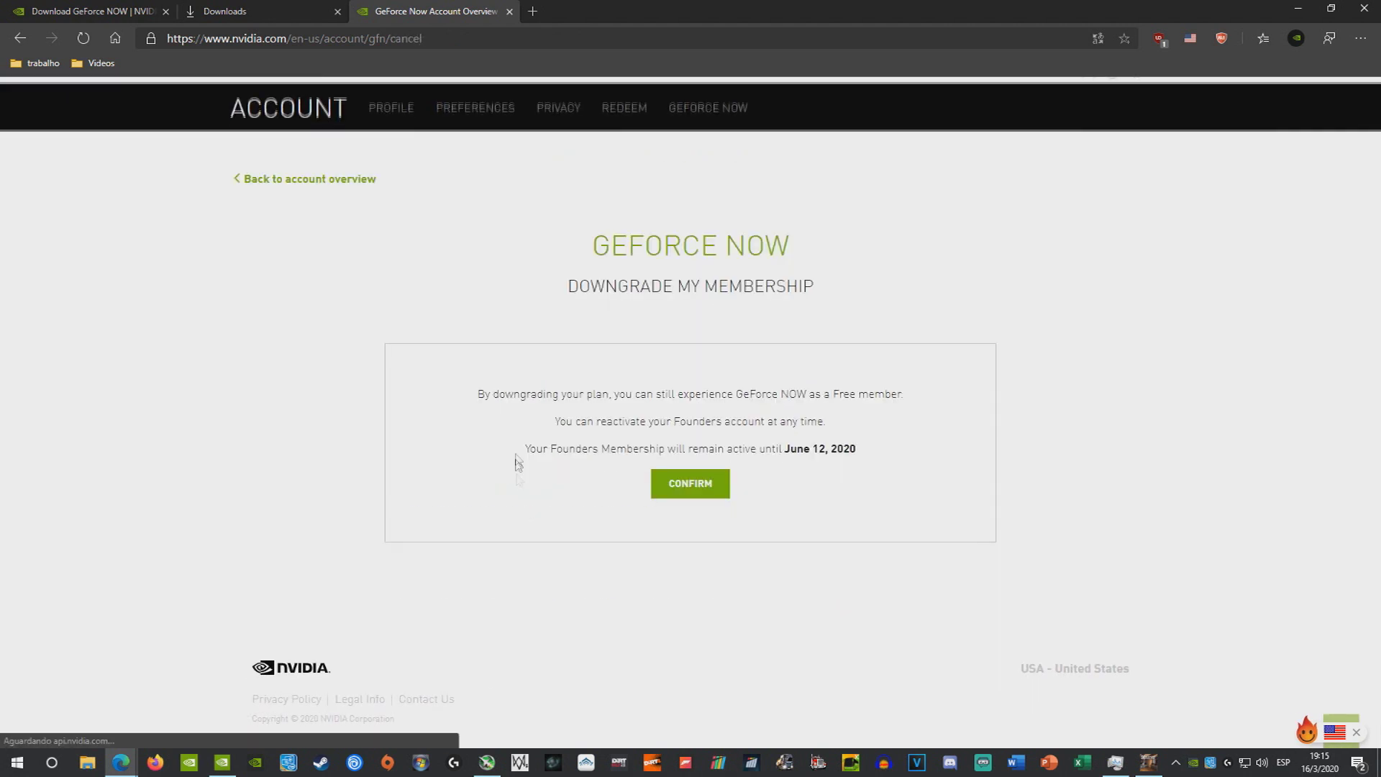
{"action": "left_click_drag", "start_coordinate": [727, 449], "coordinate": [953, 454]}
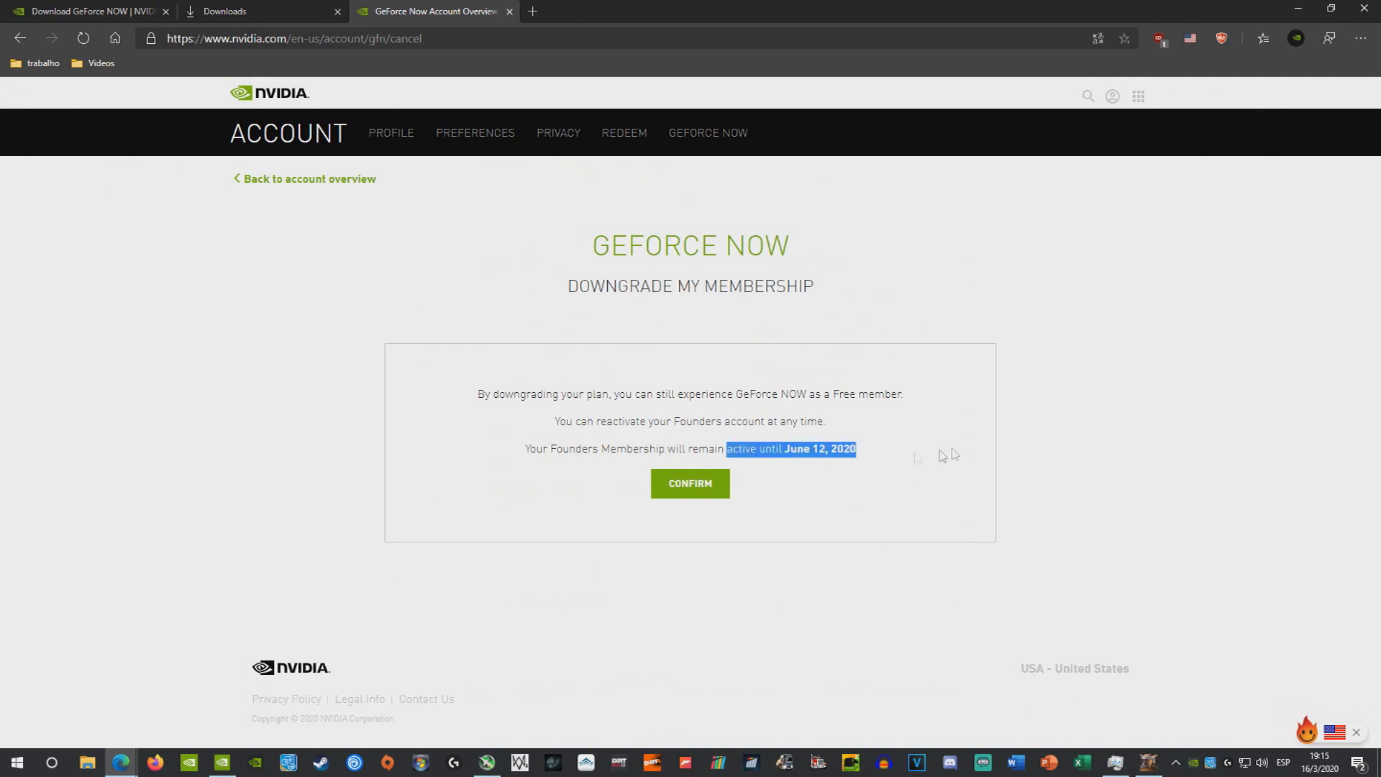
{"action": "left_click", "coordinate": [755, 504]}
{"action": "left_click_drag", "start_coordinate": [555, 450], "coordinate": [949, 443]}
{"action": "left_click", "coordinate": [815, 452]}
{"action": "left_click", "coordinate": [903, 477]}
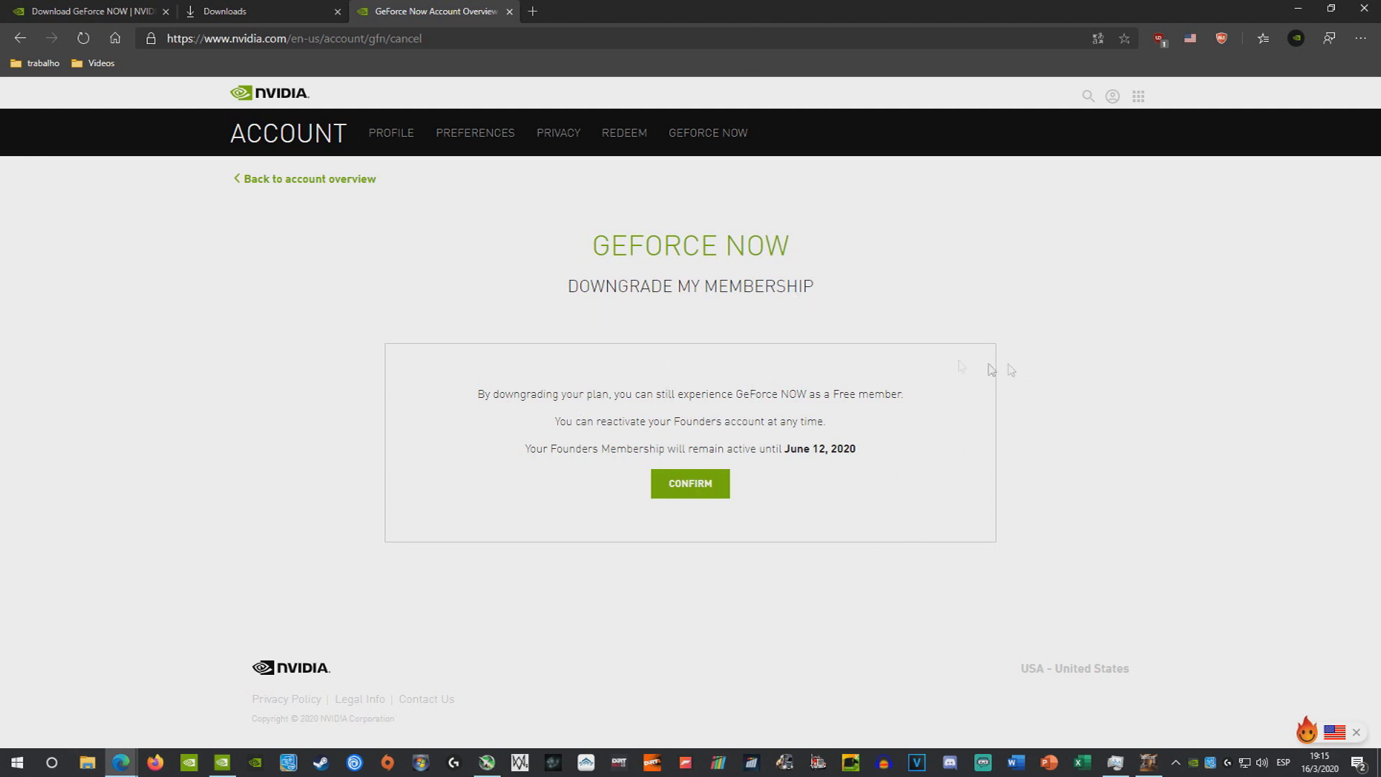
{"action": "key", "text": "alt+Left"}
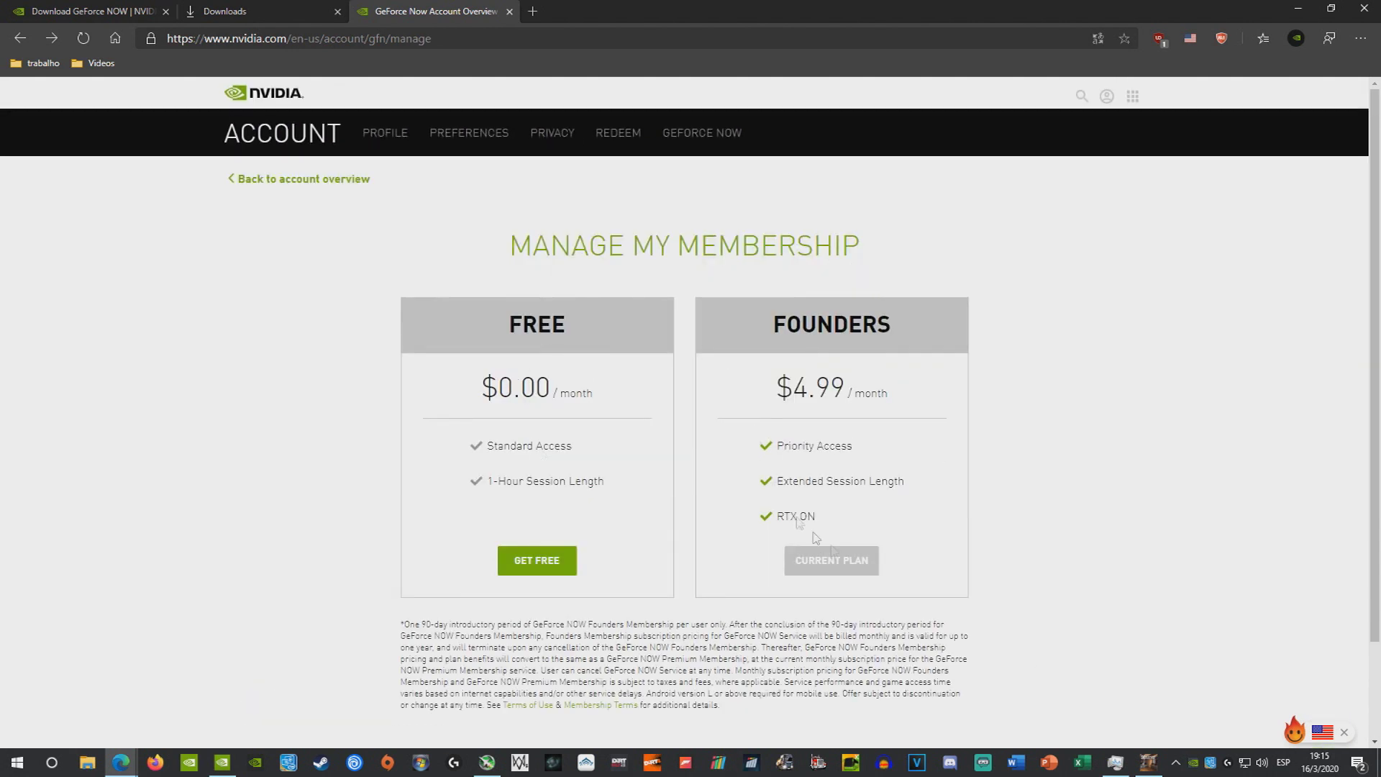
Examine the Founders plan's Priority Access, Extended Session Length and RTX ON benefits on the Manage My Membership page.
{"action": "left_click_drag", "start_coordinate": [766, 455], "coordinate": [890, 455]}
{"action": "left_click", "coordinate": [810, 476]}
{"action": "left_click_drag", "start_coordinate": [804, 489], "coordinate": [865, 512]}
{"action": "left_click", "coordinate": [836, 510]}
{"action": "left_click_drag", "start_coordinate": [781, 521], "coordinate": [840, 519]}
{"action": "left_click", "coordinate": [849, 521]}
{"action": "scroll", "coordinate": [764, 532], "scroll_direction": "down", "scroll_amount": 2}
{"action": "left_click_drag", "start_coordinate": [765, 425], "coordinate": [840, 415]}
{"action": "left_click", "coordinate": [843, 415]}
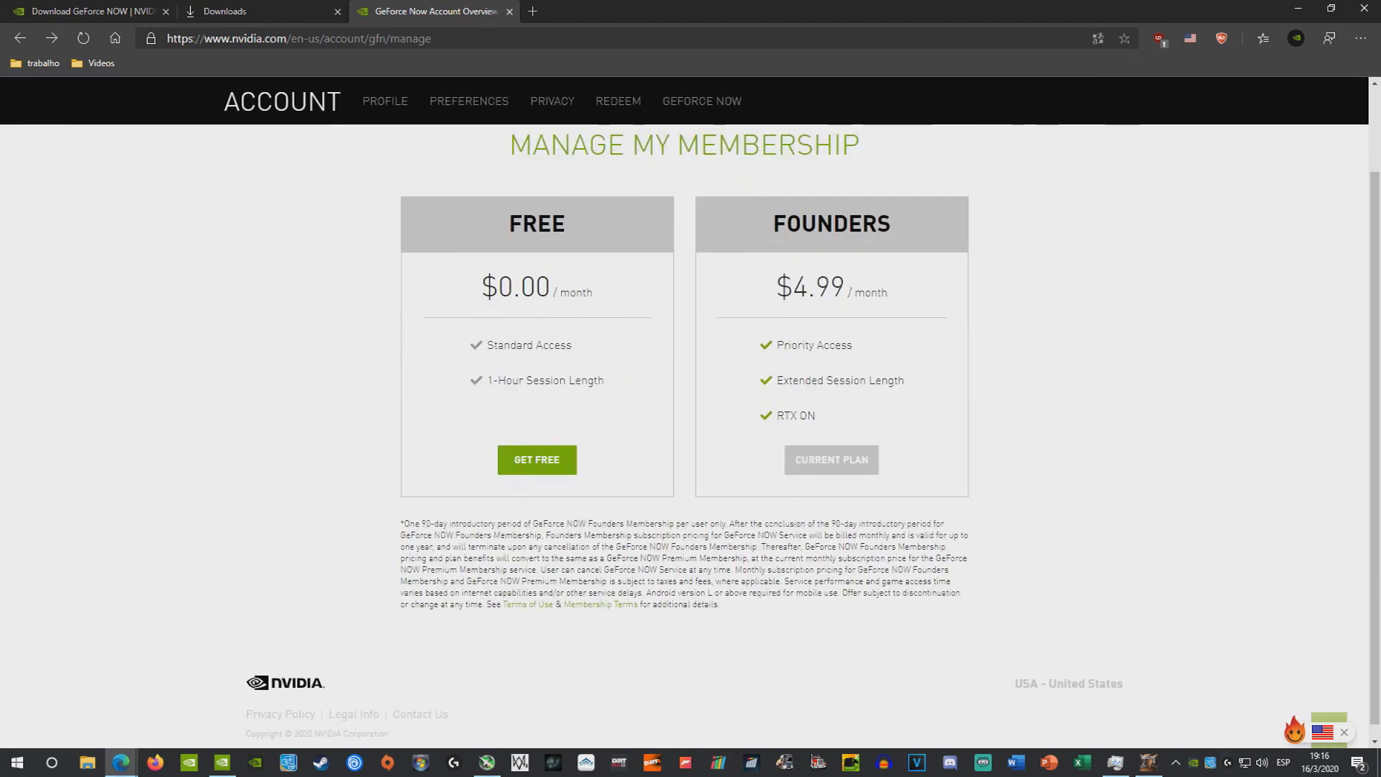
Switch to the Steam downloads view in GeForce NOW and launch PC Building Simulator.
{"action": "left_click", "coordinate": [1149, 763]}
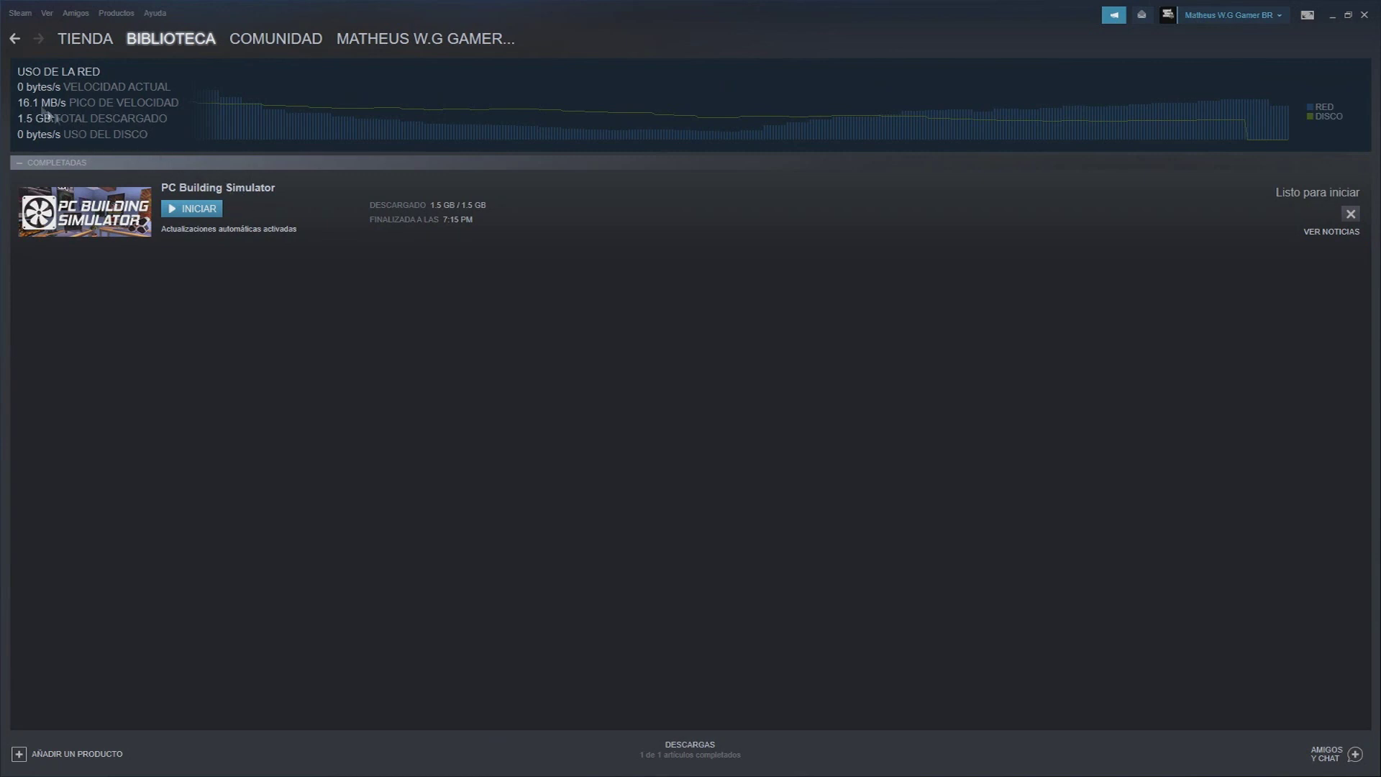
{"action": "left_click", "coordinate": [179, 214]}
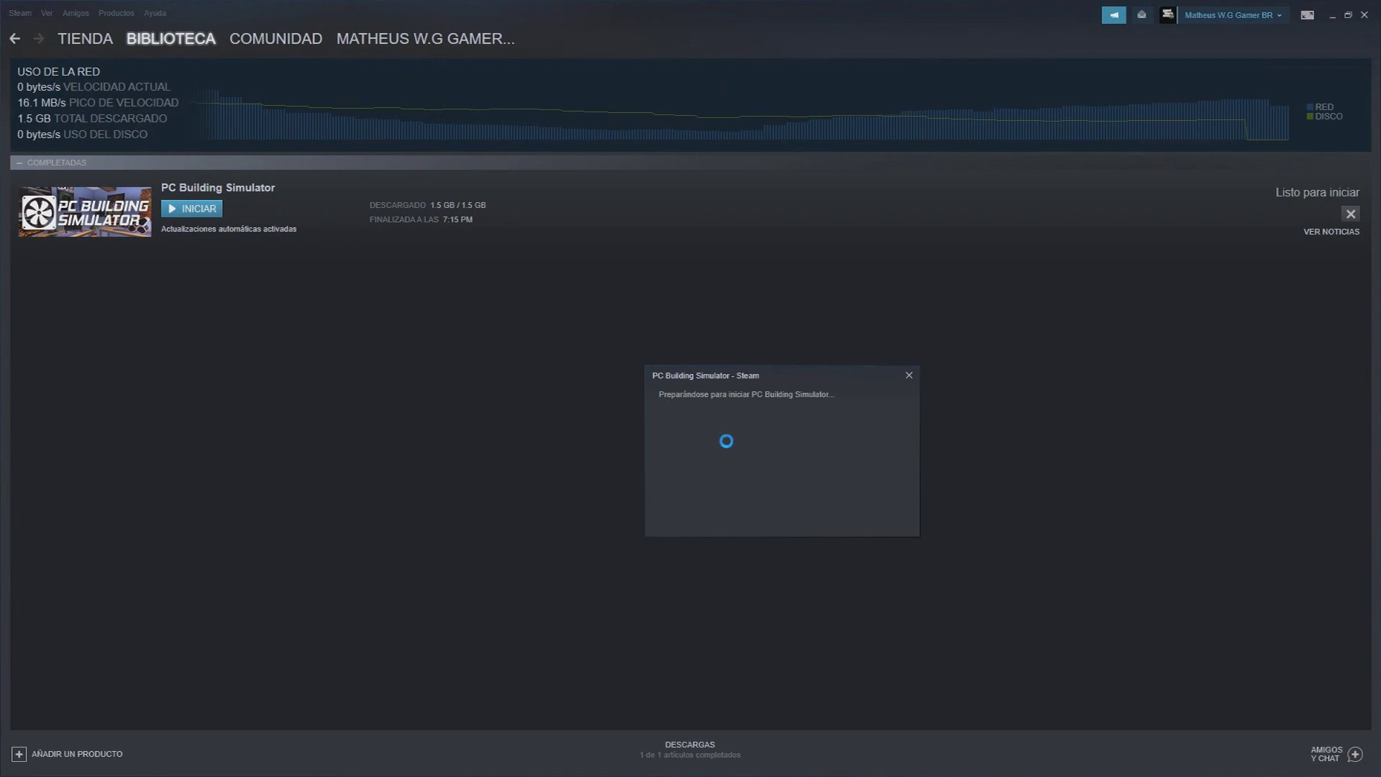
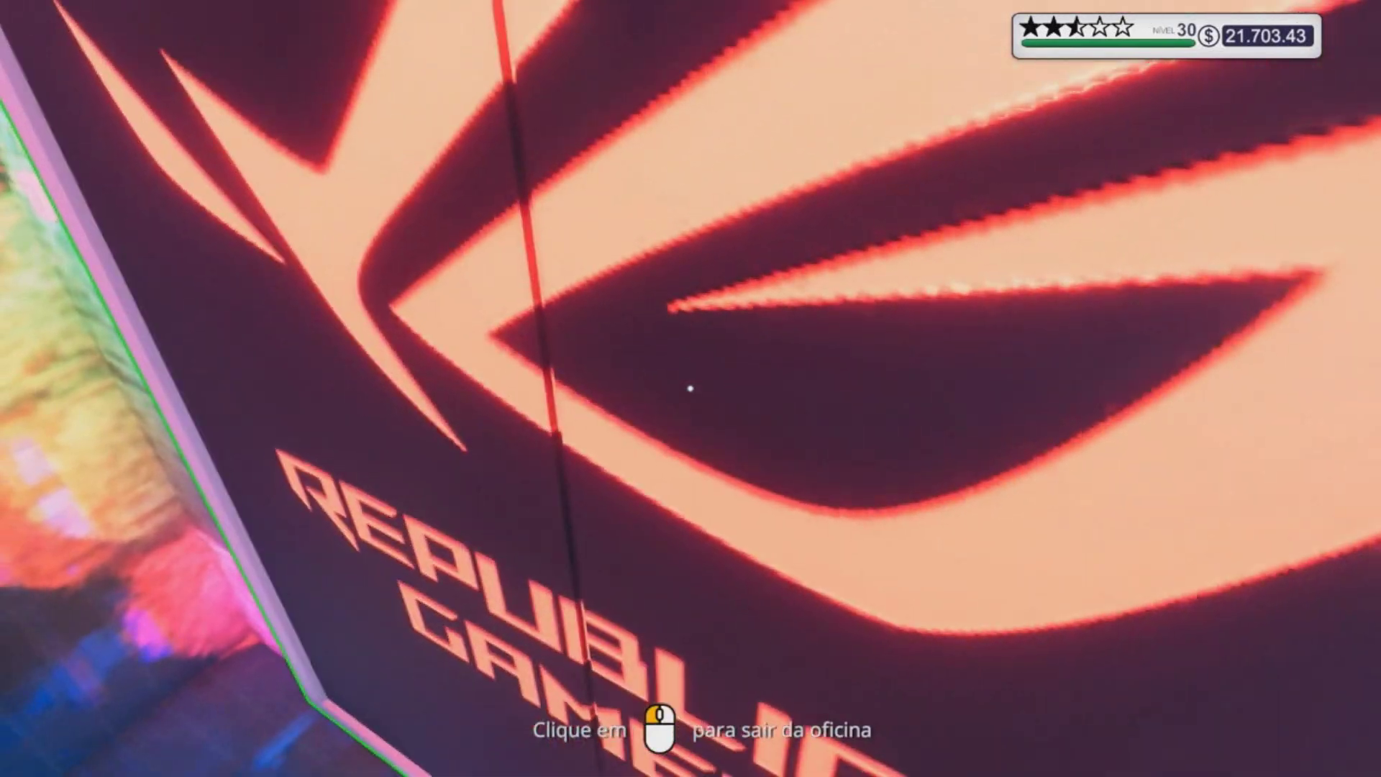
Walk to the workshop computer in the game, start using it, and browse the part categories in the Loja store.
{"action": "key", "text": "w"}
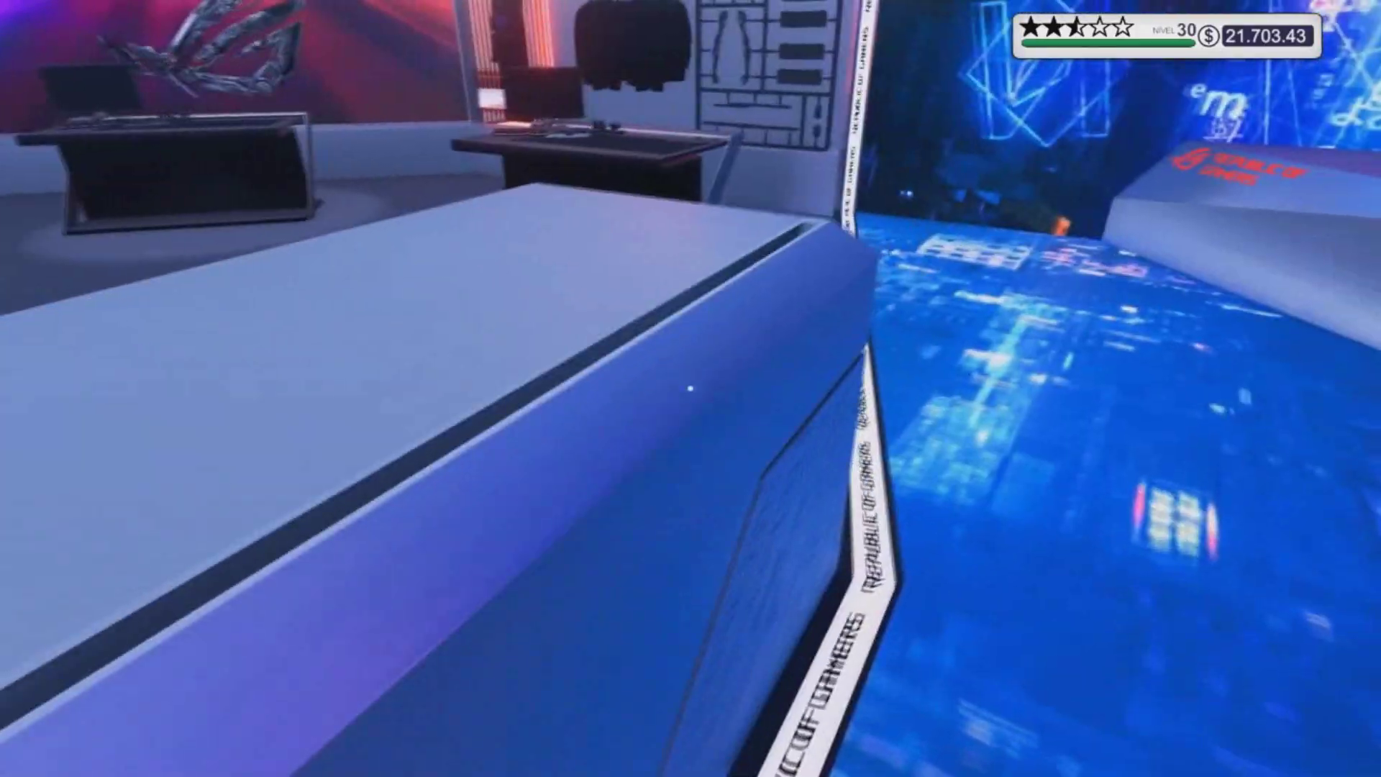
{"action": "key", "text": "w"}
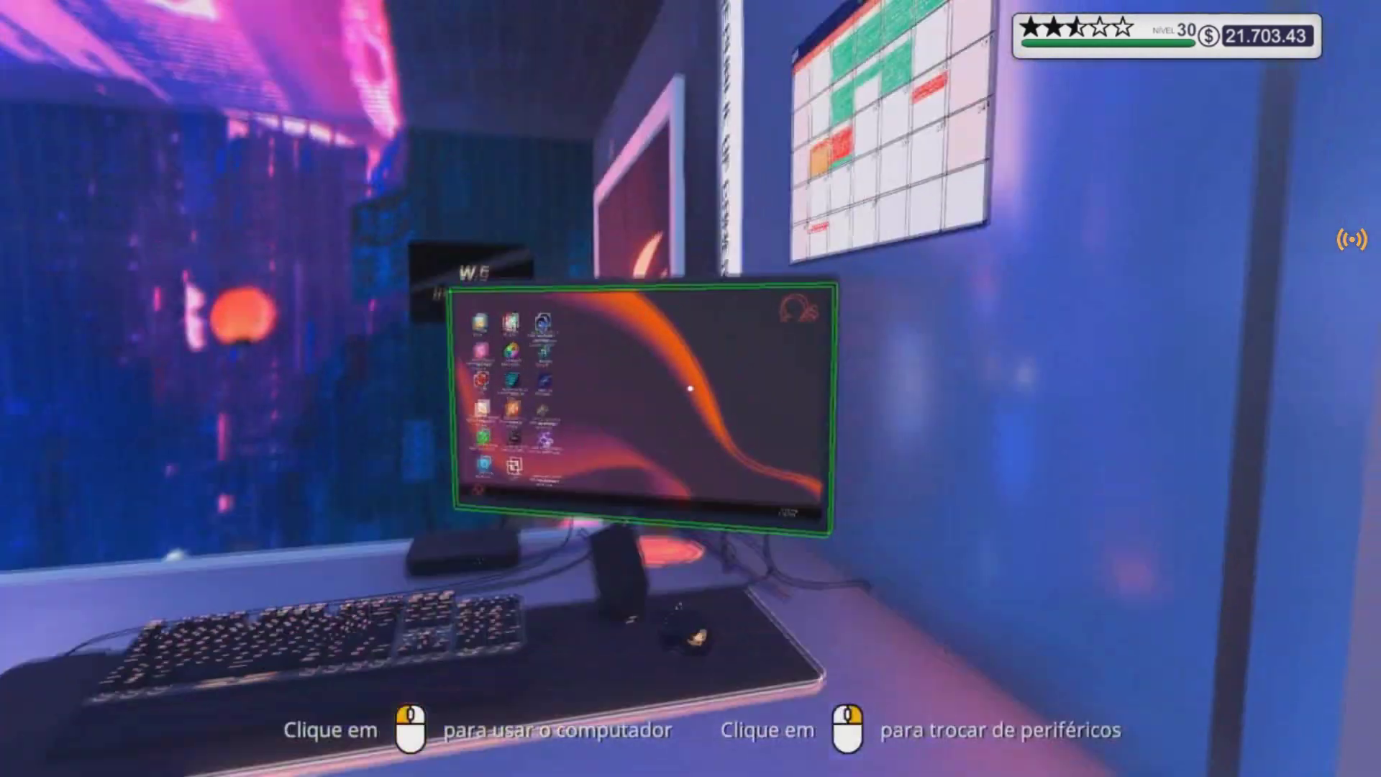
{"action": "left_click", "coordinate": [691, 389]}
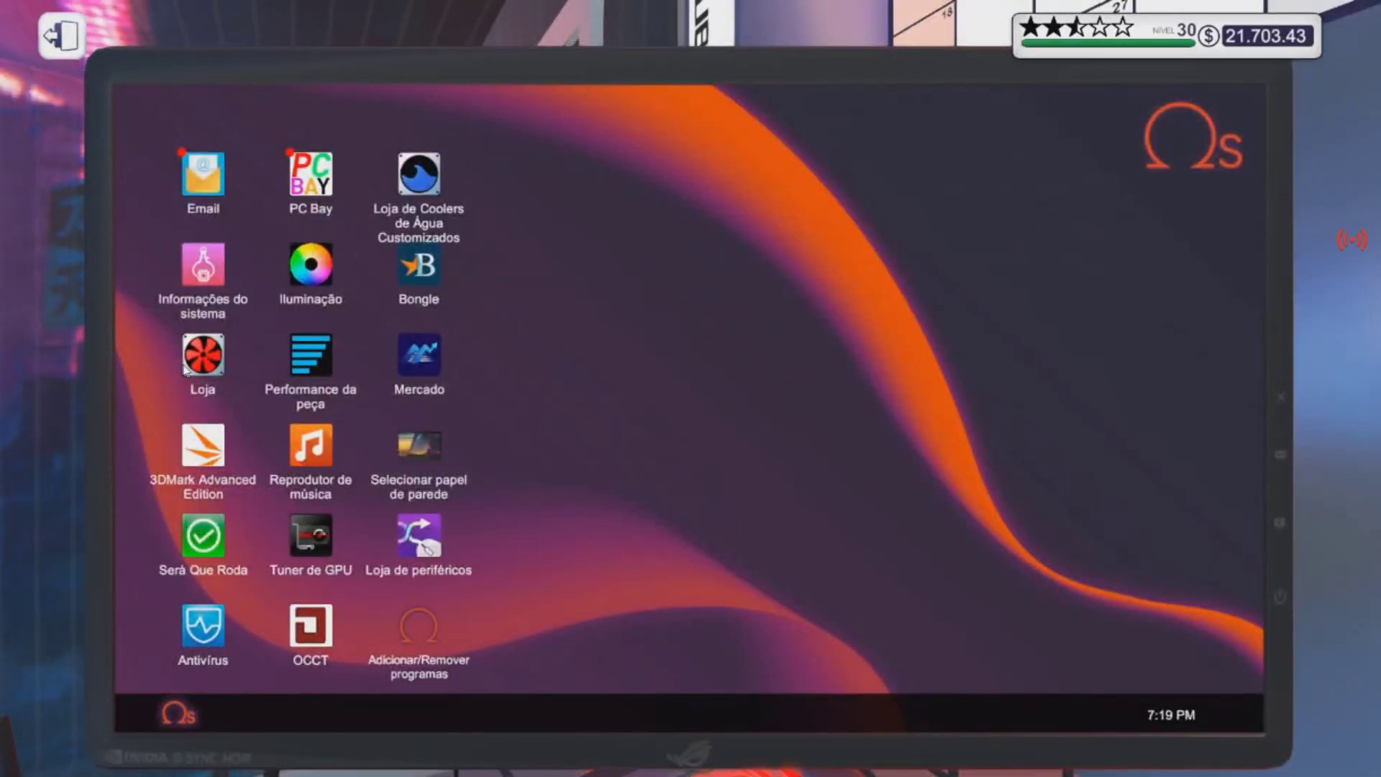
{"action": "double_click", "coordinate": [205, 352]}
{"action": "scroll", "coordinate": [926, 352], "scroll_direction": "down", "scroll_amount": 2}
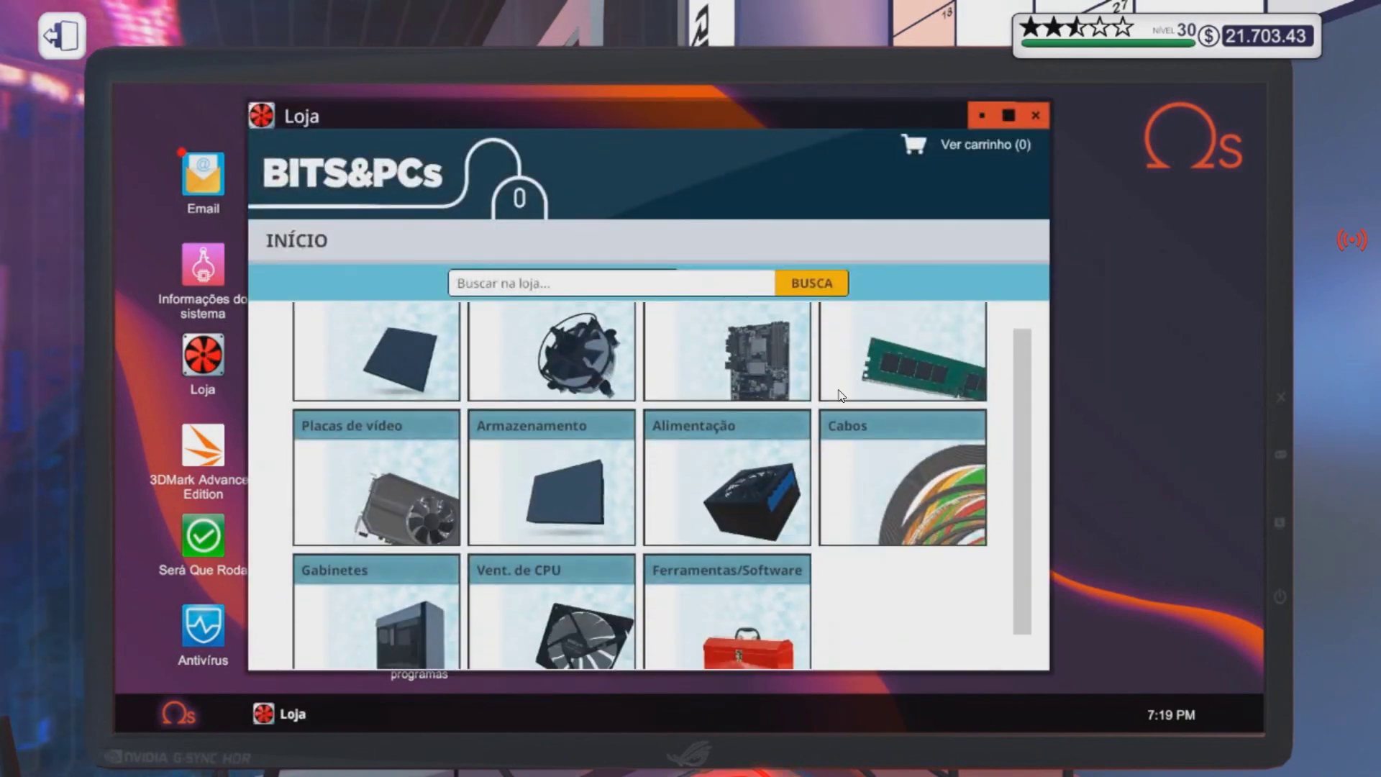
Close the Loja store, leave the workshop computer, and tour the workshop's product shelves, workbenches and wall artwork.
{"action": "left_click", "coordinate": [1036, 116]}
{"action": "key", "text": "Escape"}
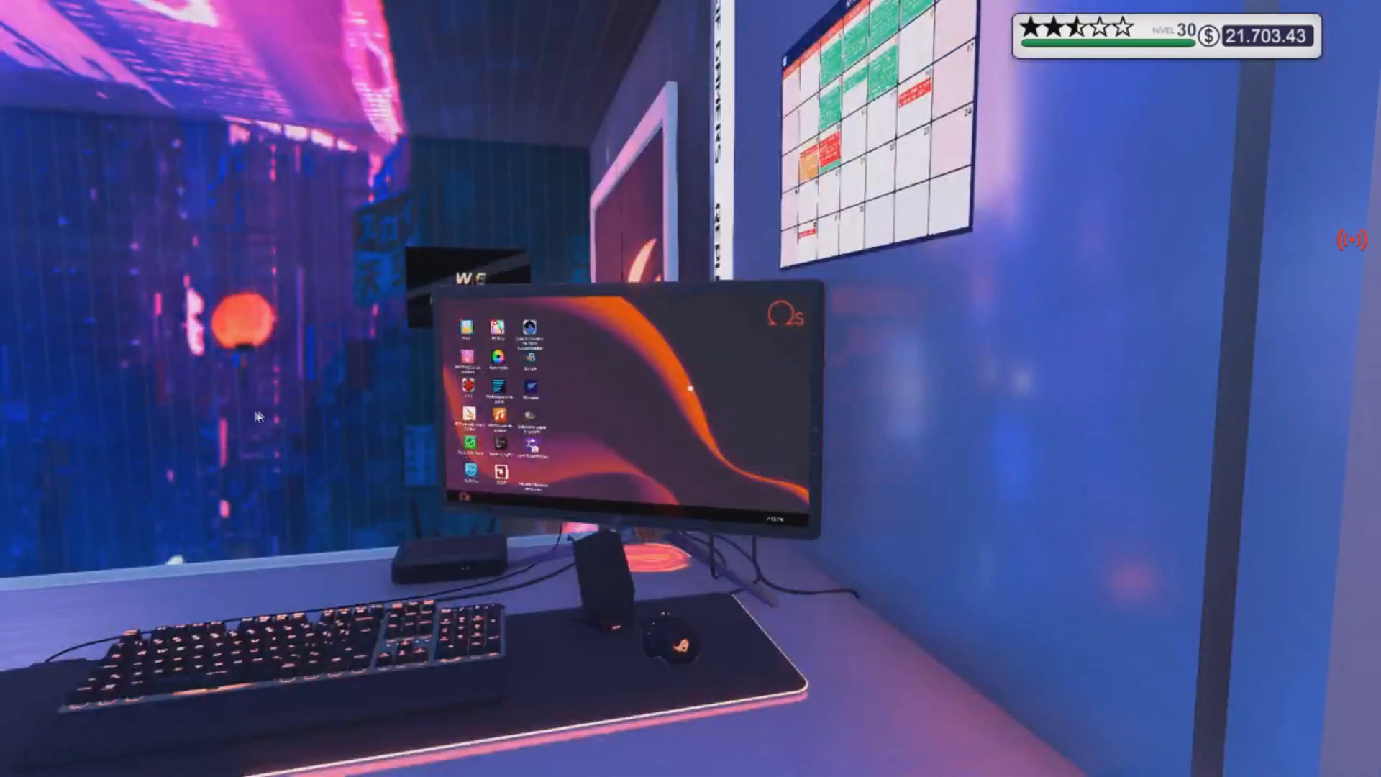
{"action": "key", "text": "w"}
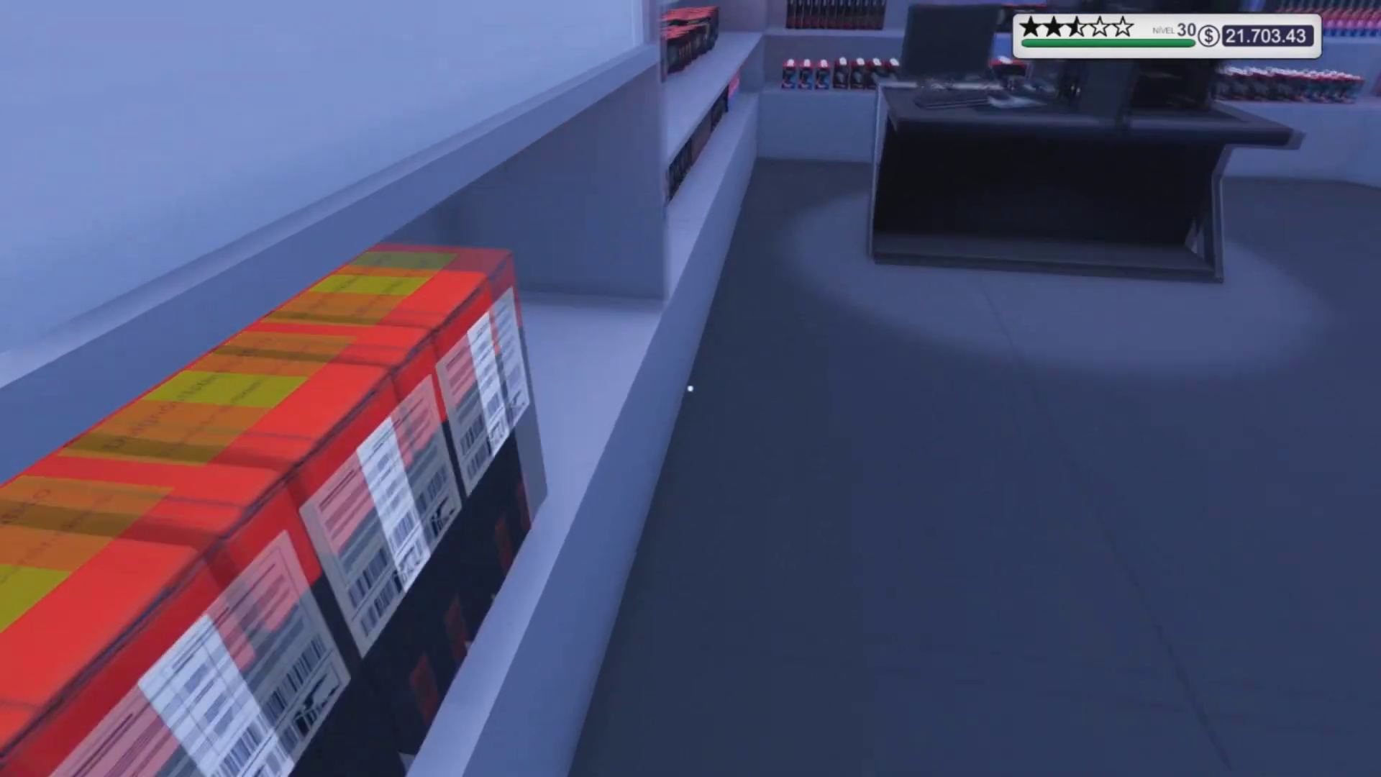
{"action": "key", "text": "w"}
{"action": "key", "text": "w"}
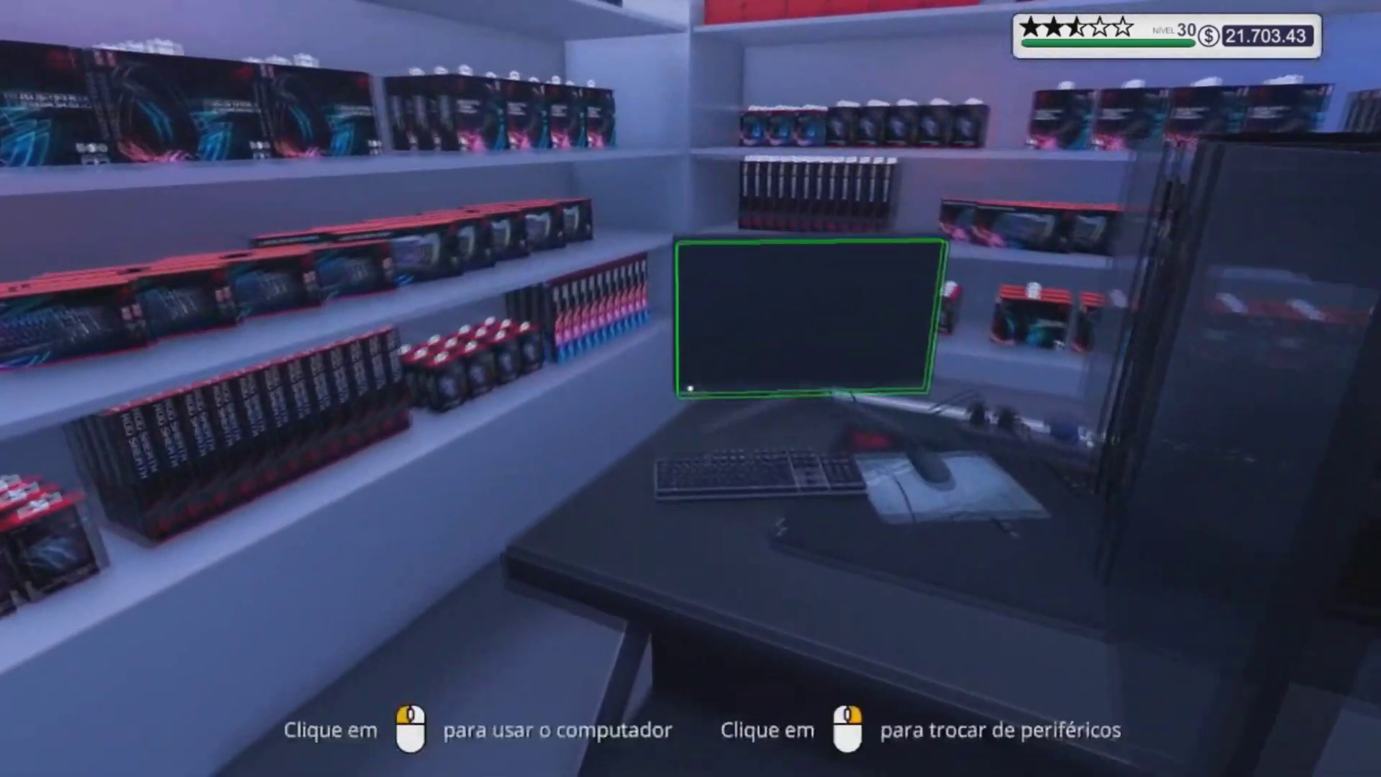
{"action": "key", "text": "w"}
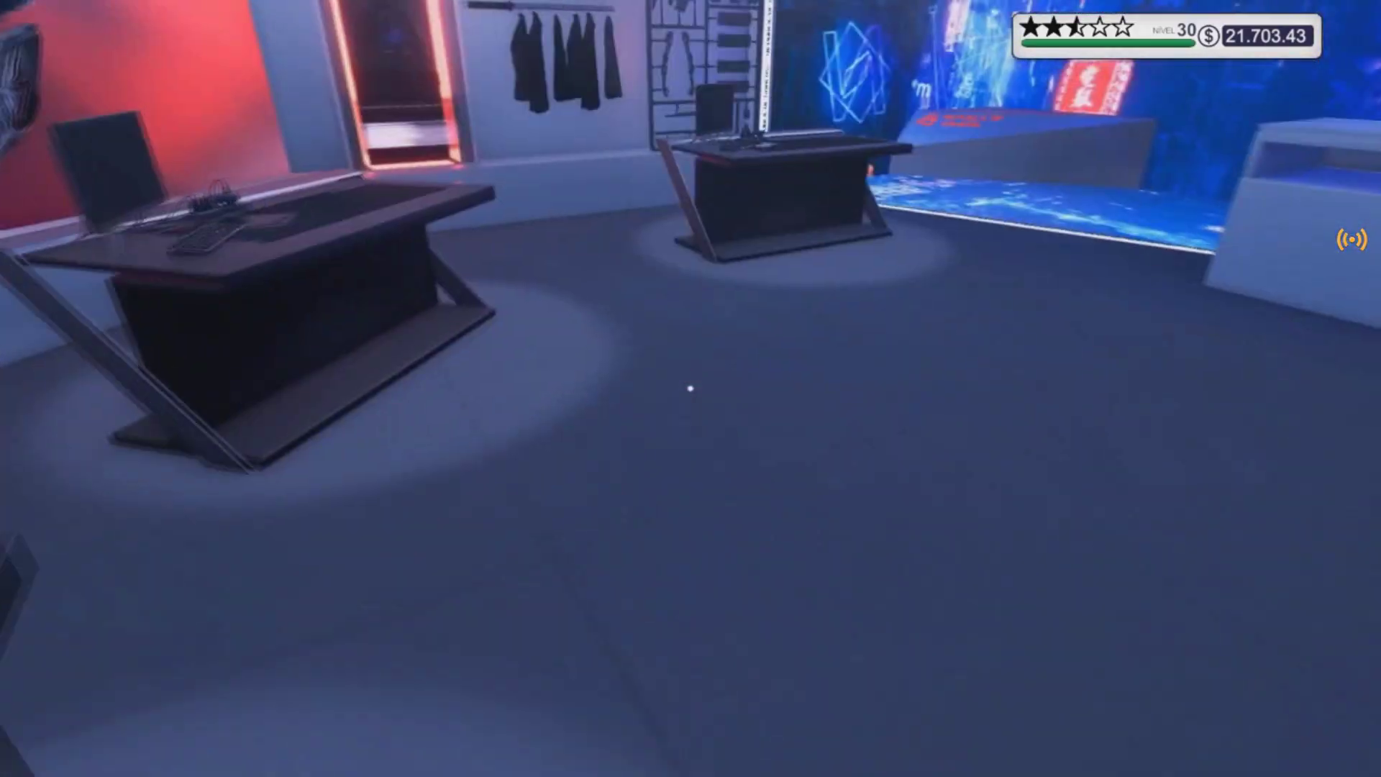
{"action": "key", "text": "w"}
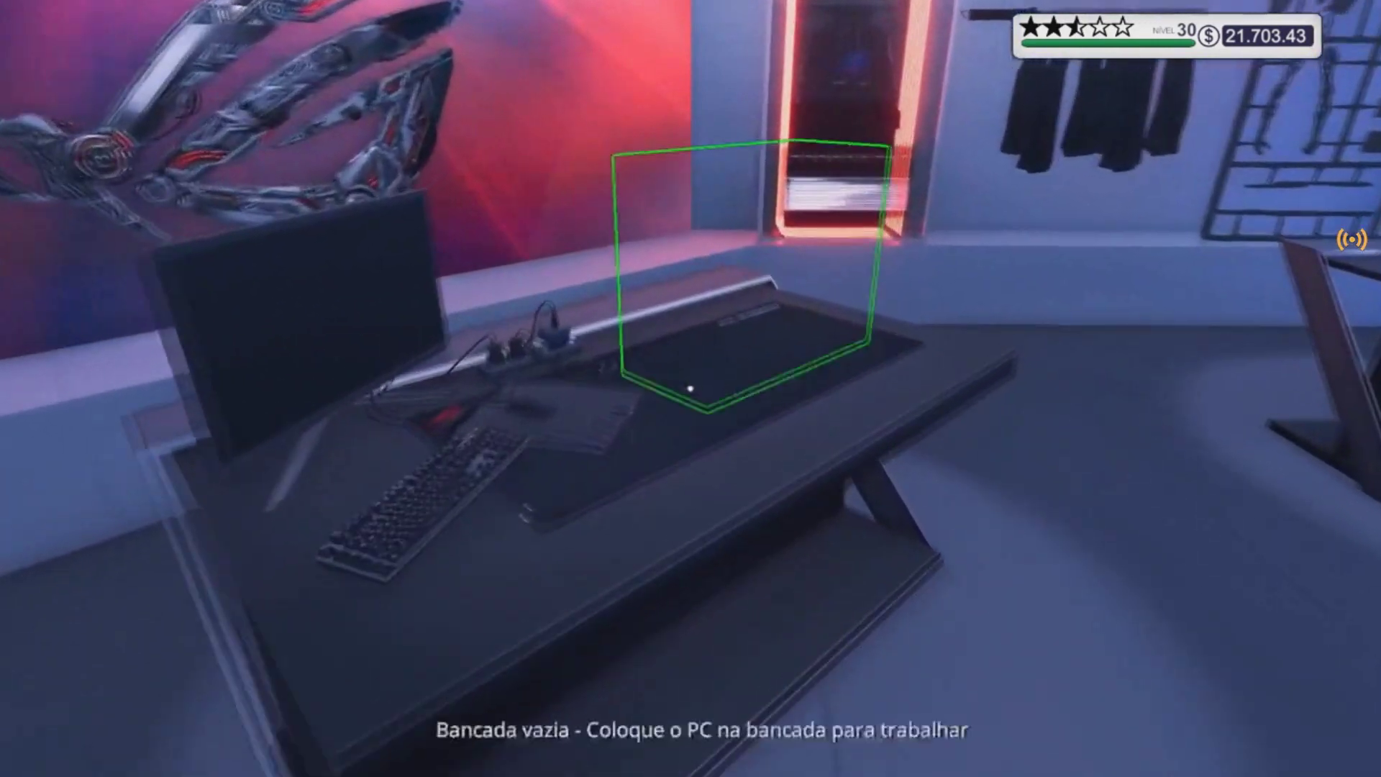
{"action": "key", "text": "w"}
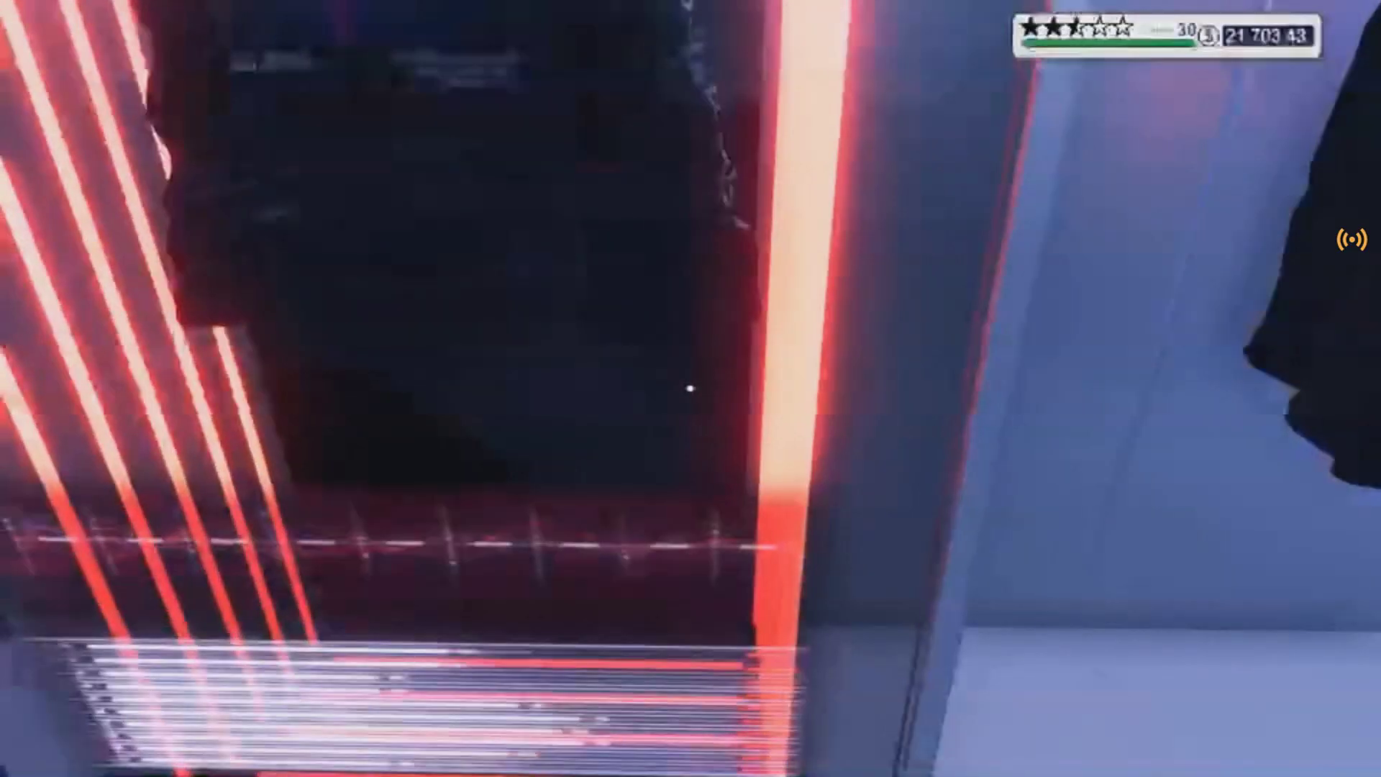
{"action": "key", "text": "w"}
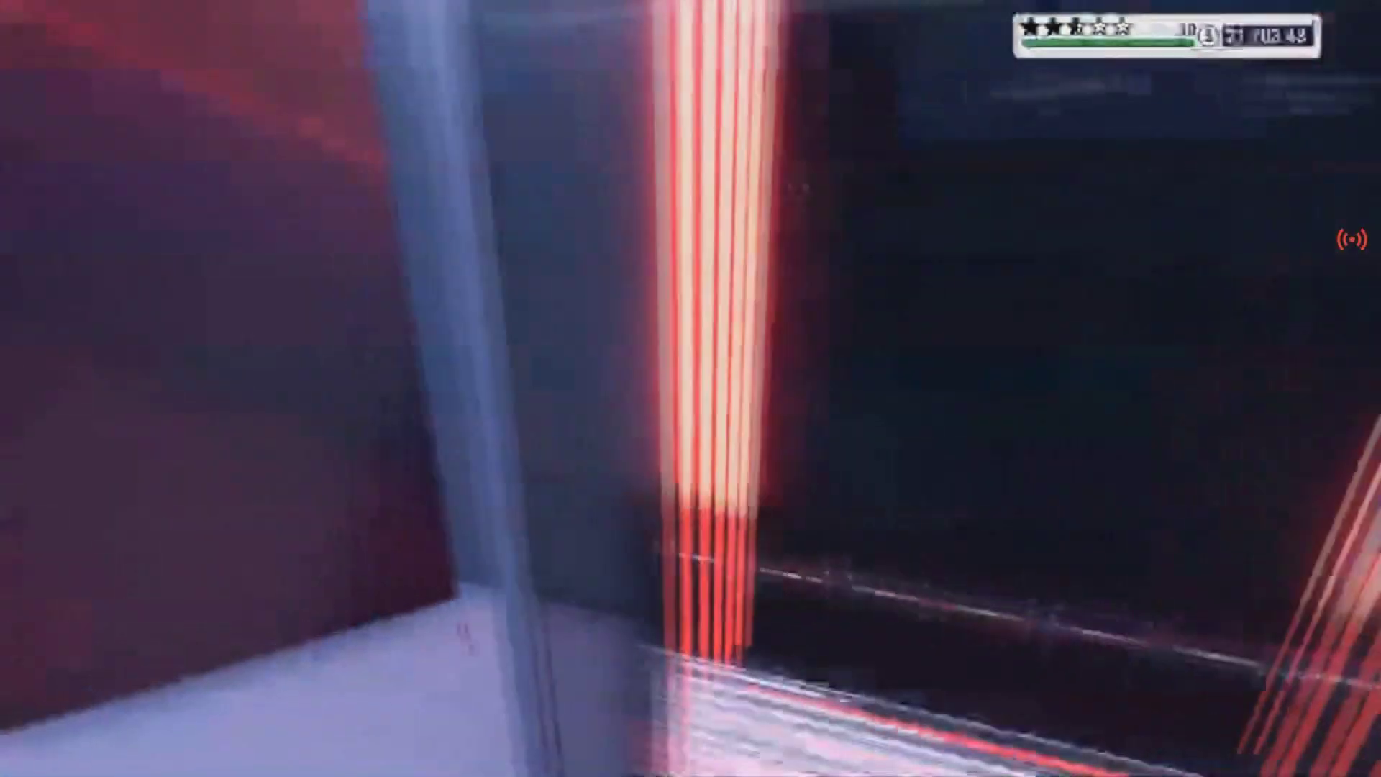
{"action": "key", "text": "w"}
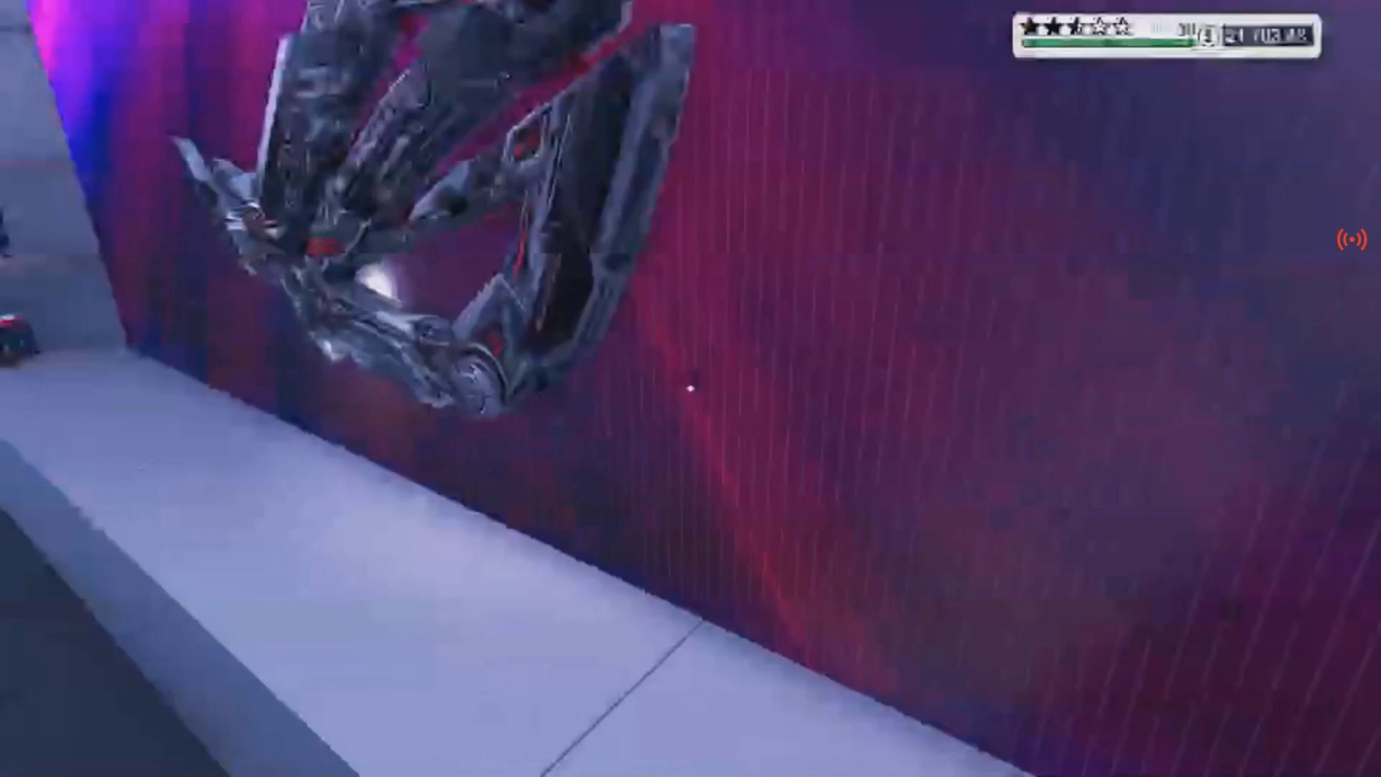
{"action": "key", "text": "w"}
{"action": "key", "text": "w"}
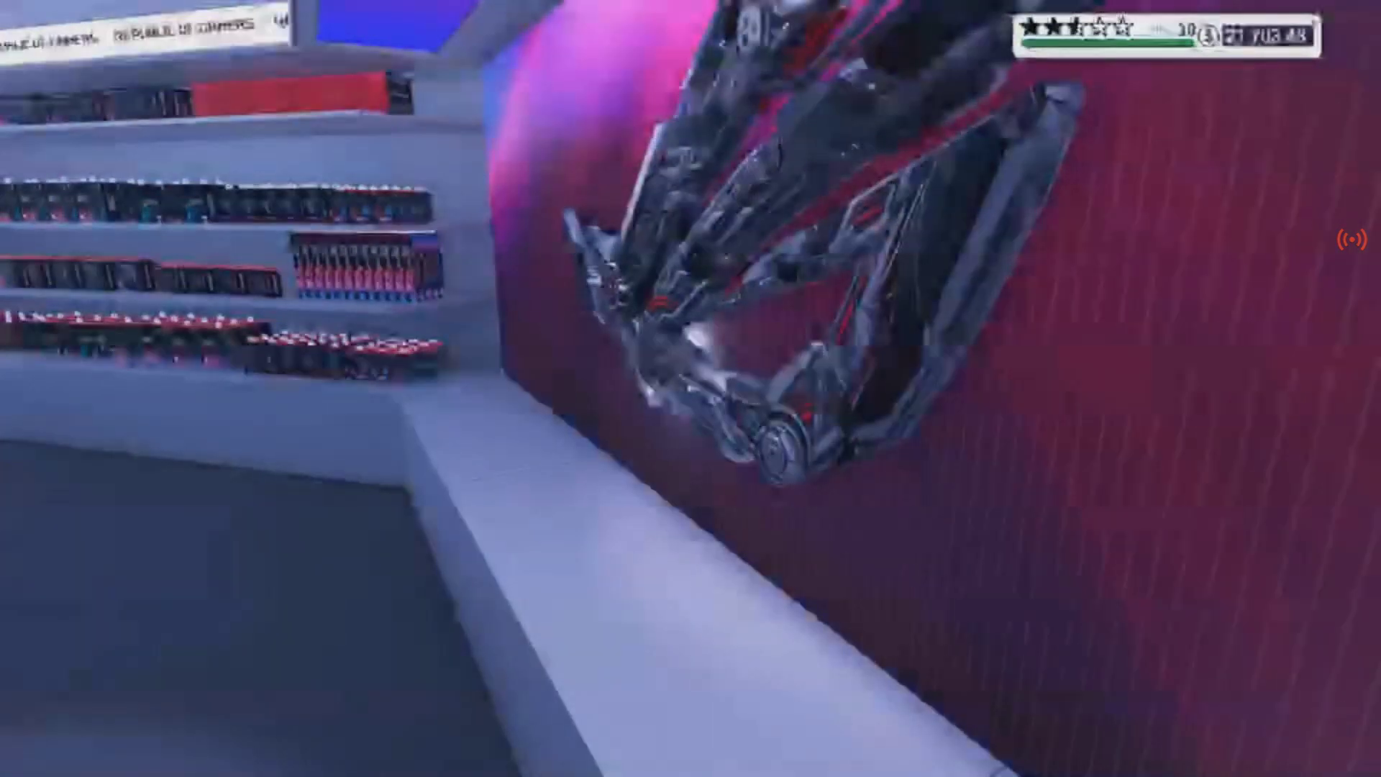
{"action": "key", "text": "s"}
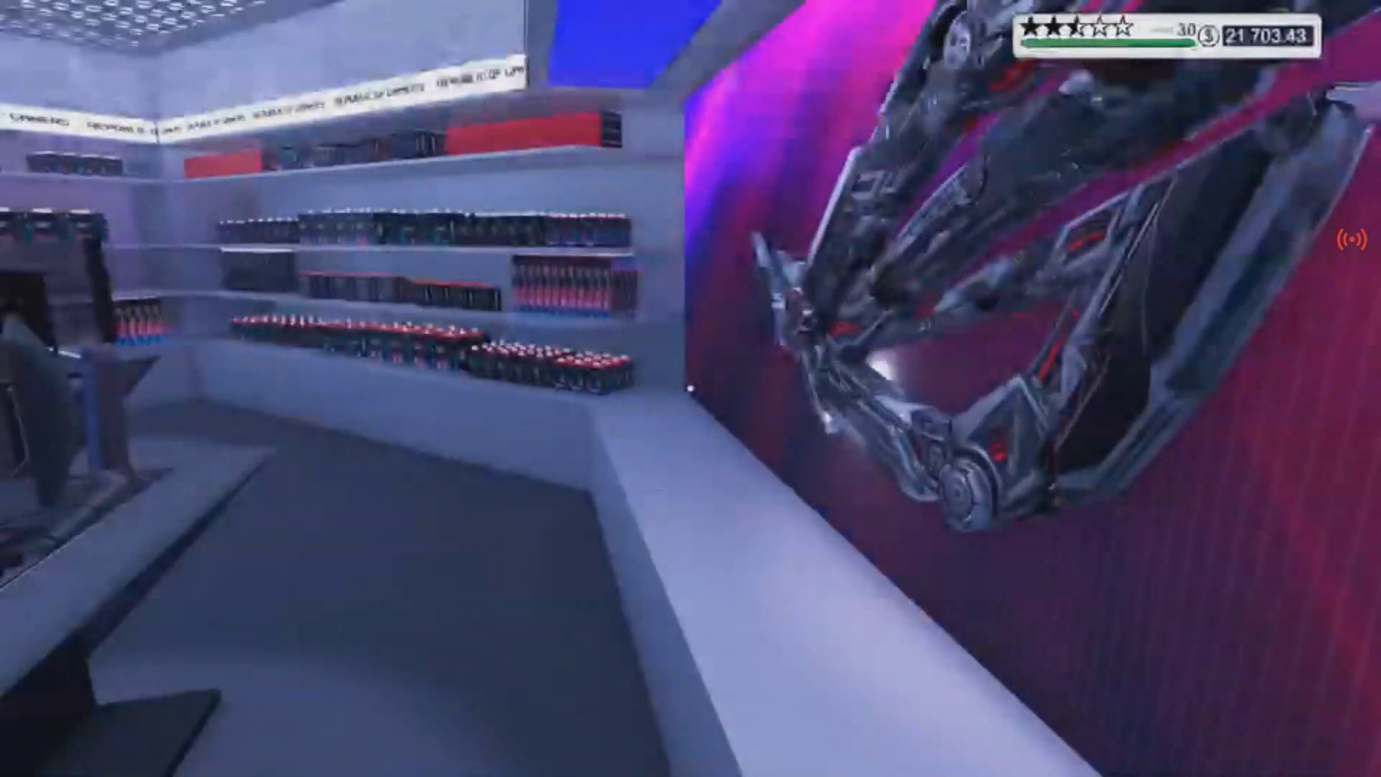
{"action": "key", "text": "s"}
Pause PC Building Simulator and exit the game.
{"action": "key", "text": "Escape"}
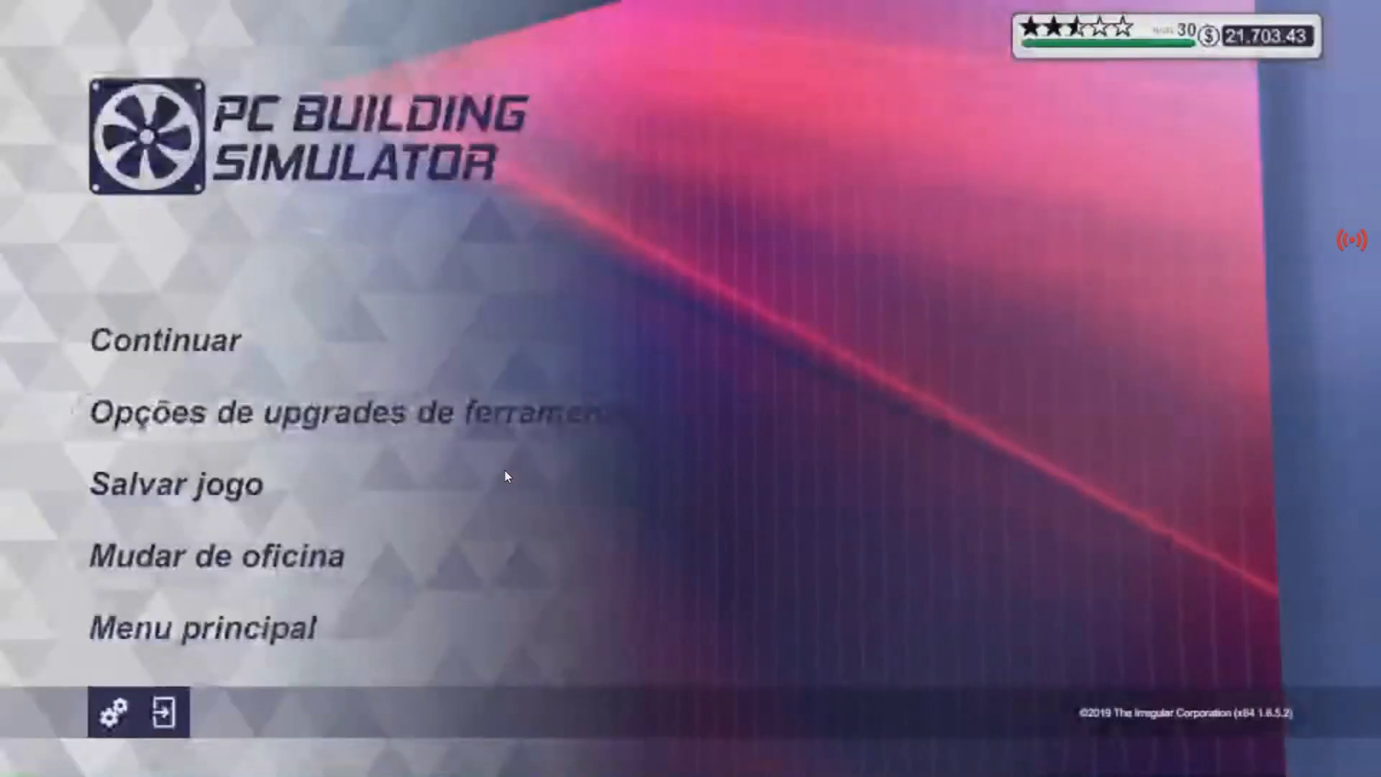
{"action": "left_click", "coordinate": [162, 708]}
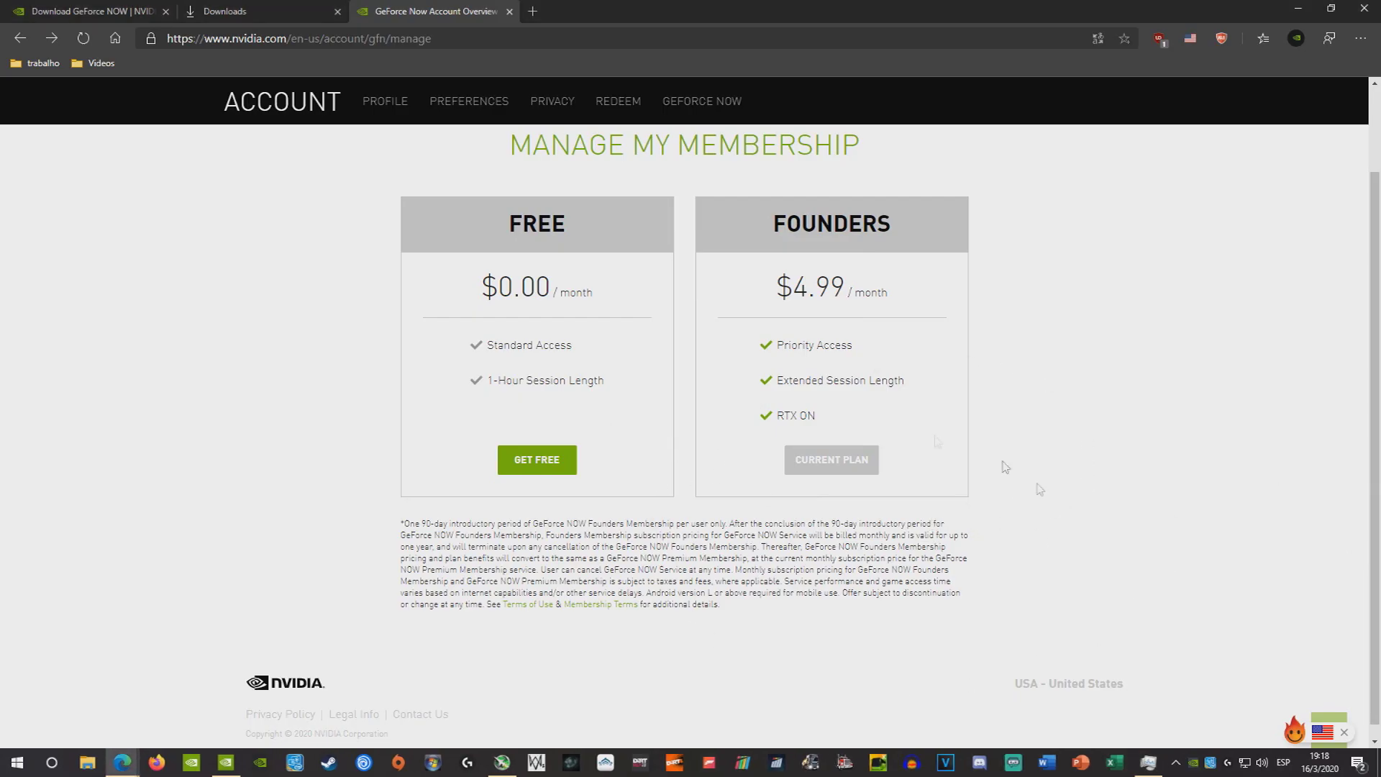
Switch to GeForce NOW and launch Destiny 2 from the Mi biblioteca row.
{"action": "left_click", "coordinate": [225, 762]}
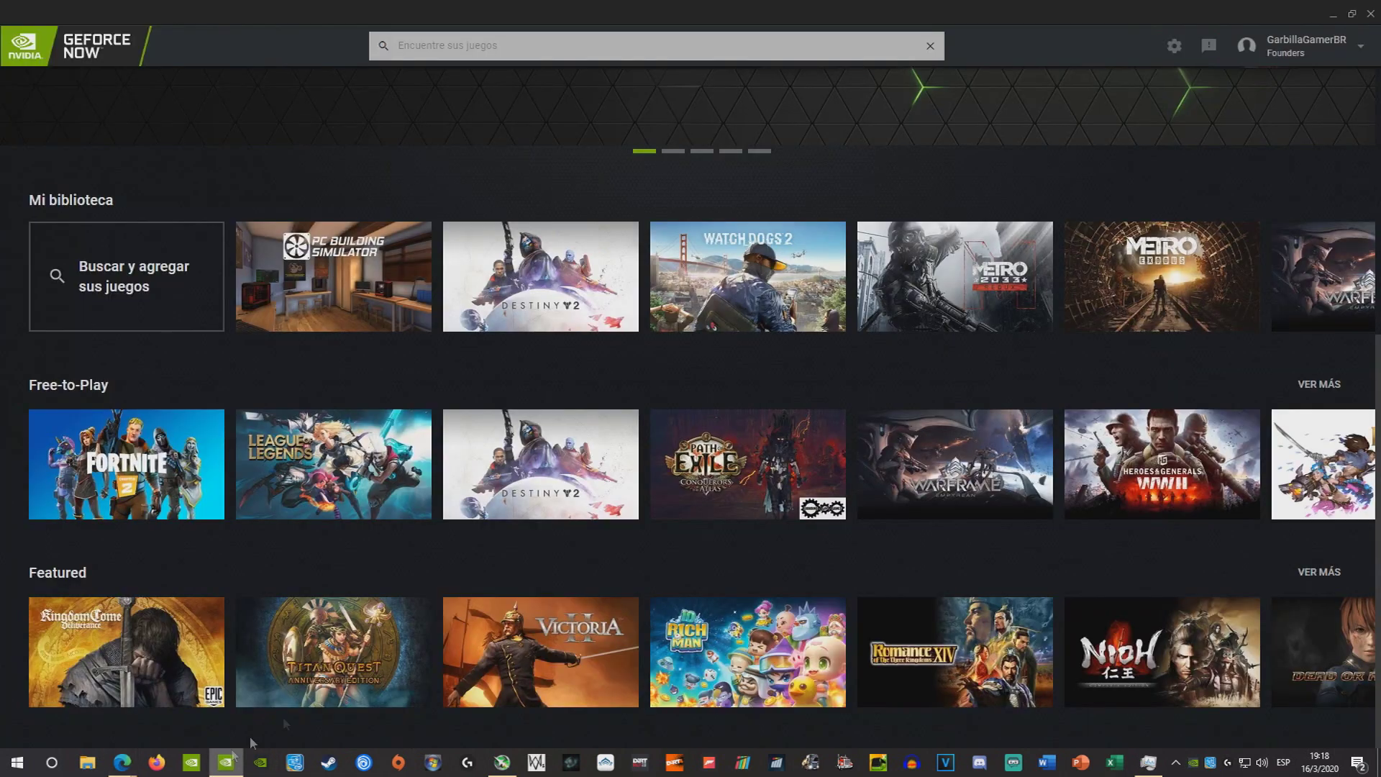
{"action": "mouse_move", "coordinate": [538, 290]}
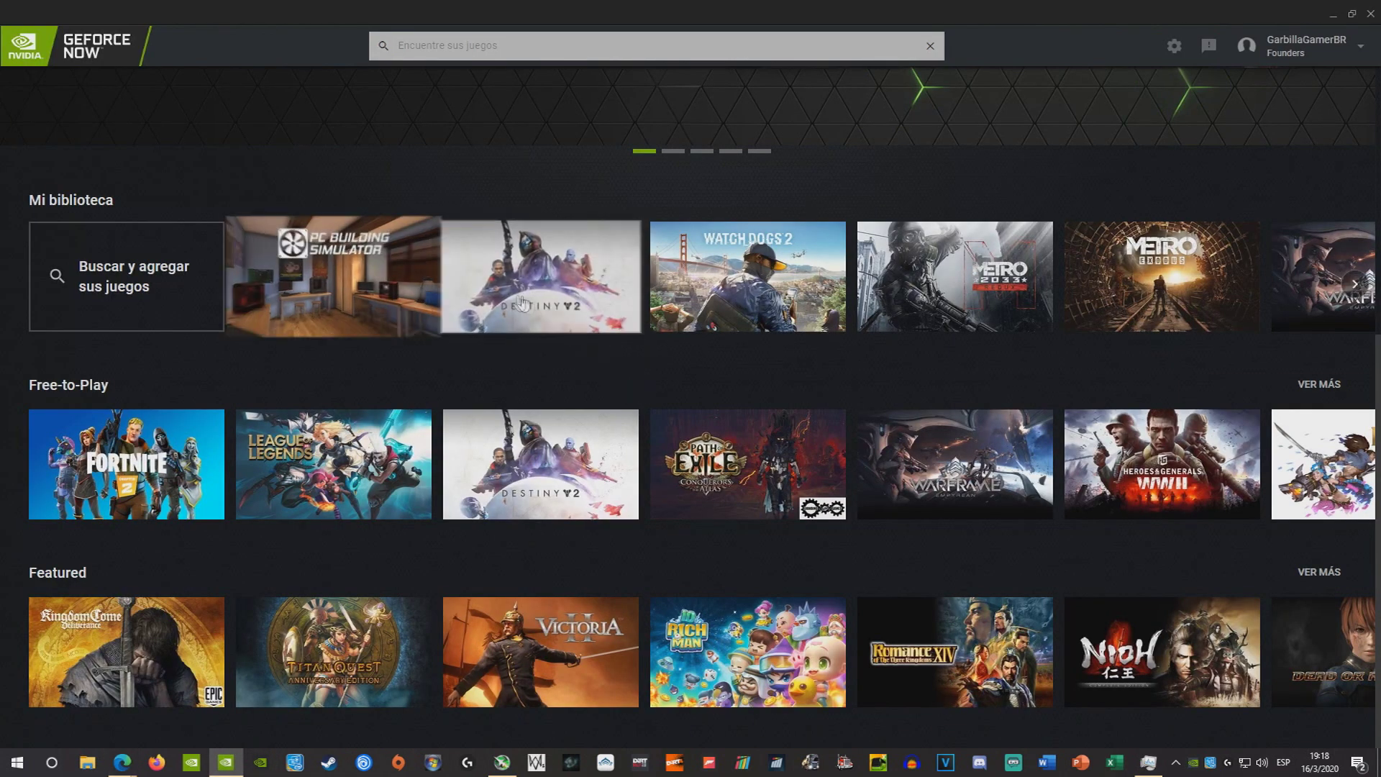
{"action": "left_click", "coordinate": [566, 308]}
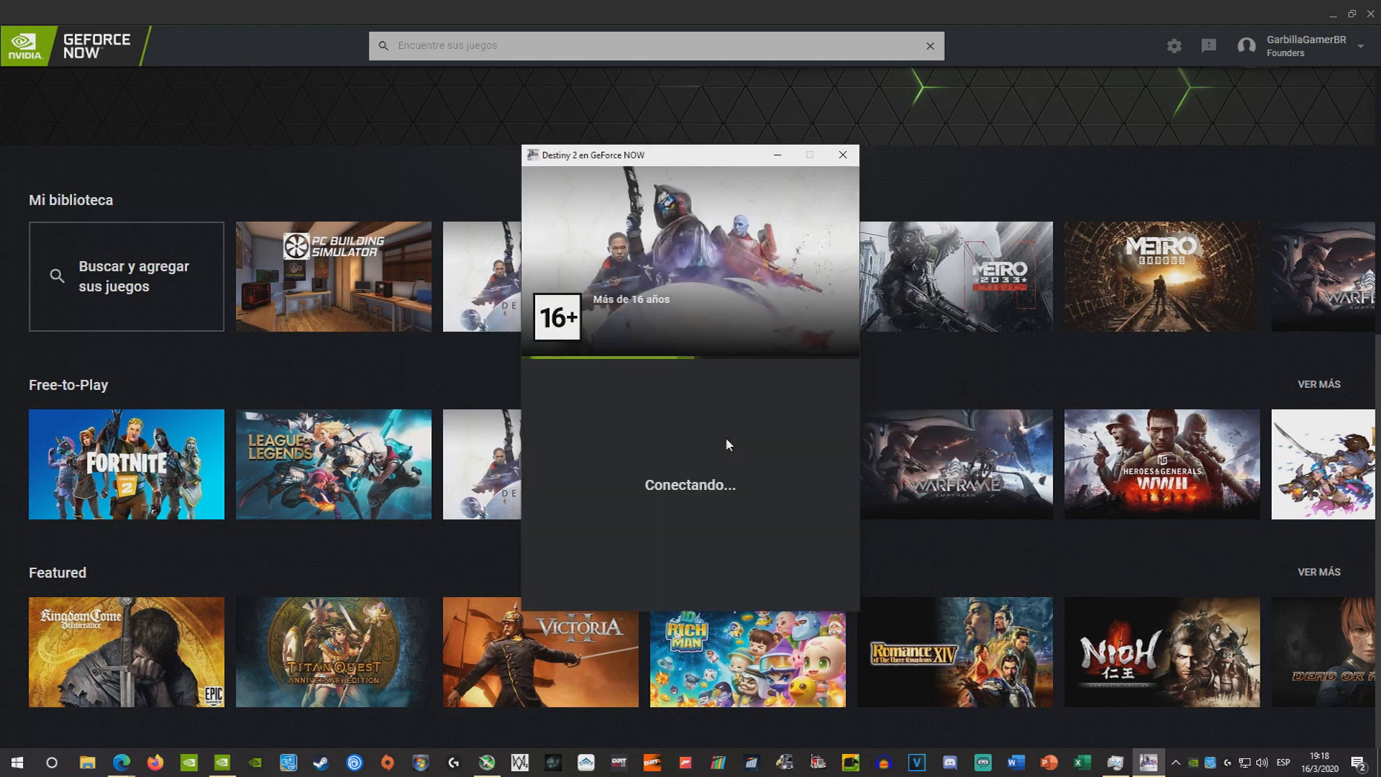
While Destiny 2 connects, look through the server locations in the GeForce NOW settings and keep the location on Automático.
{"action": "left_click", "coordinate": [1174, 46]}
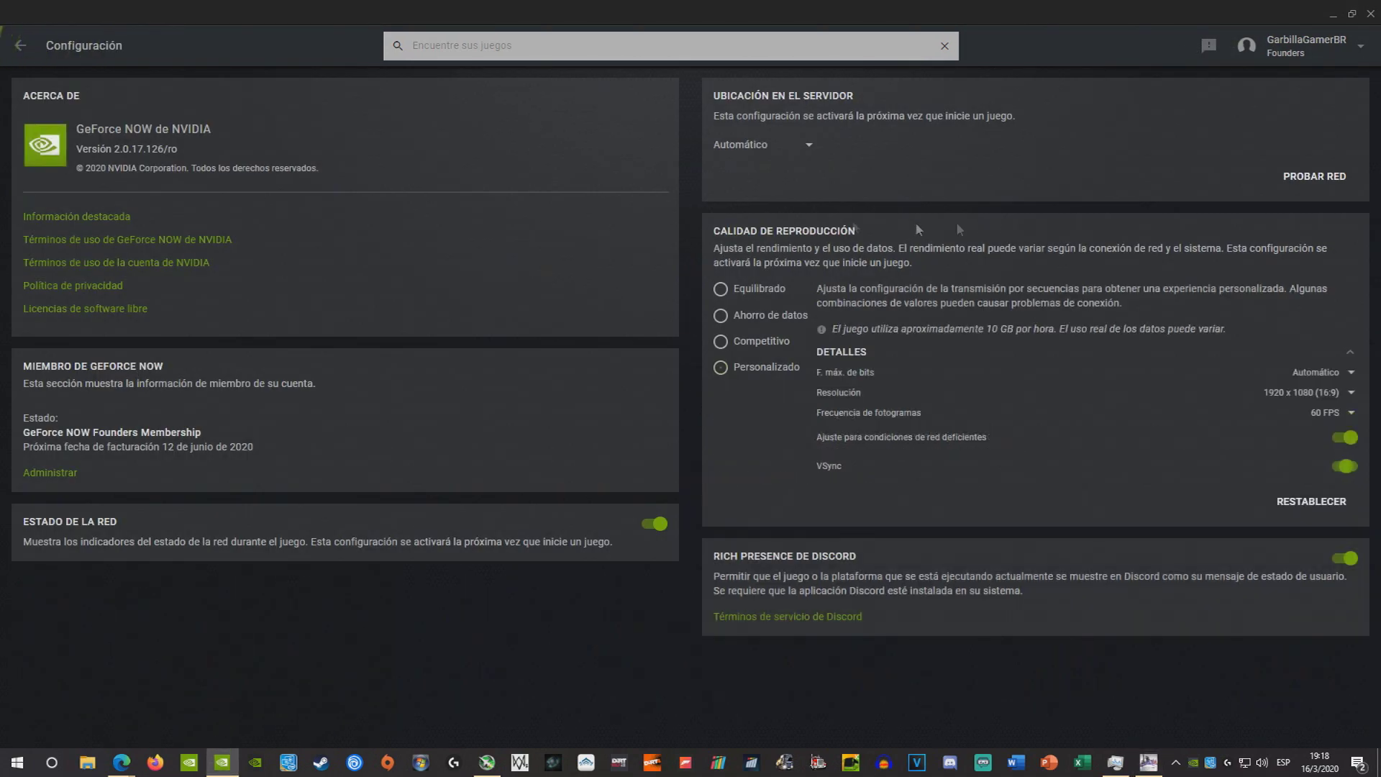
{"action": "left_click", "coordinate": [811, 148]}
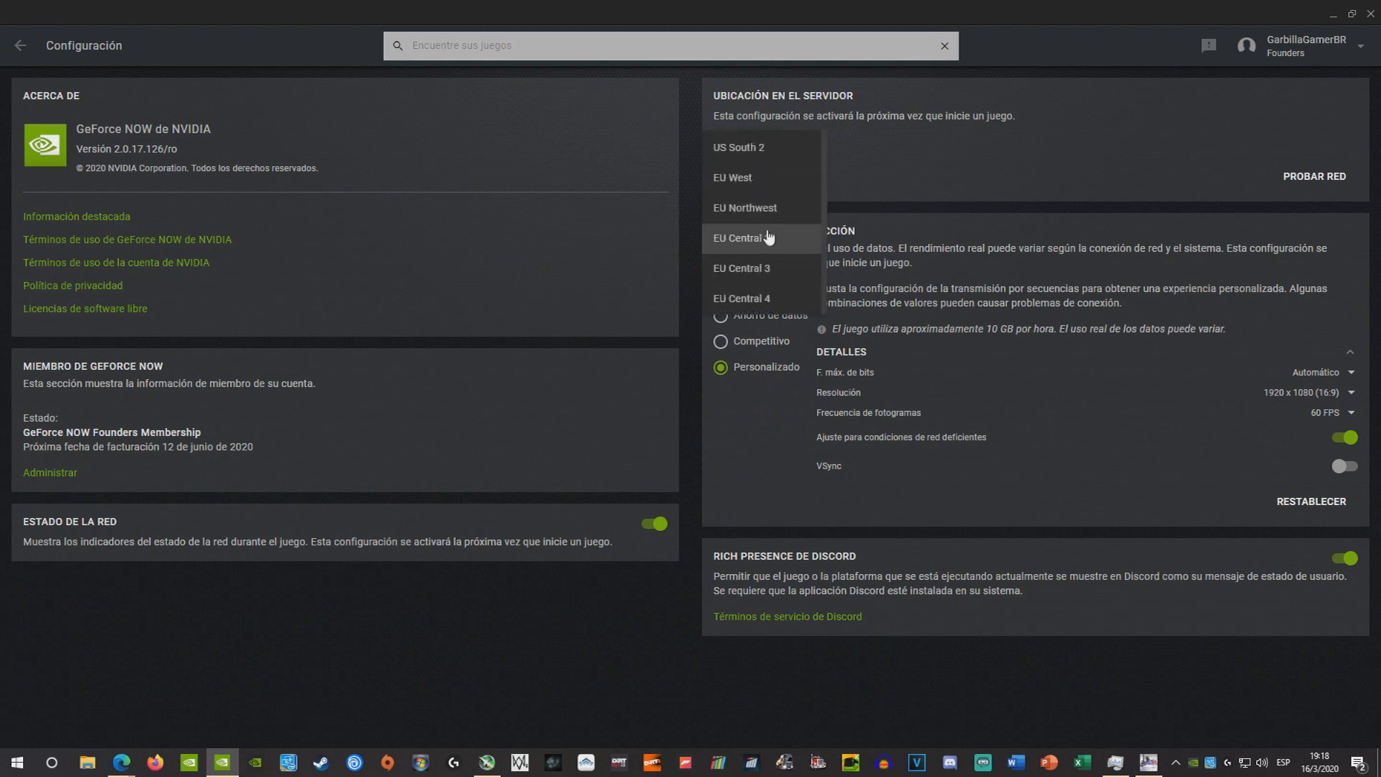
{"action": "scroll", "coordinate": [765, 259], "scroll_direction": "down", "scroll_amount": 3}
{"action": "scroll", "coordinate": [765, 230], "scroll_direction": "up", "scroll_amount": 3}
{"action": "scroll", "coordinate": [765, 217], "scroll_direction": "down", "scroll_amount": 5}
{"action": "scroll", "coordinate": [766, 217], "scroll_direction": "up", "scroll_amount": 5}
{"action": "left_click", "coordinate": [741, 147]}
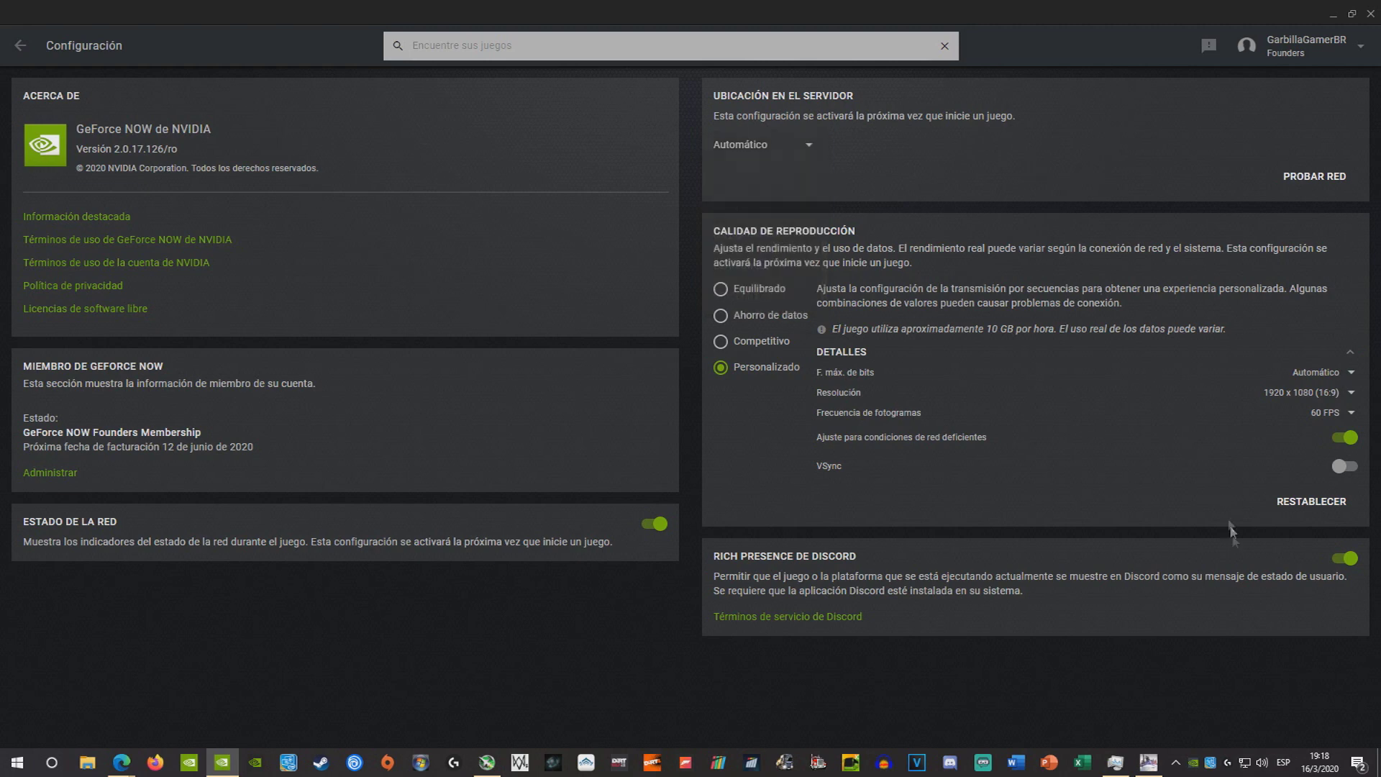
Switch to the Destiny 2 session and try to sign in to Steam with the account password.
{"action": "left_click", "coordinate": [1149, 761]}
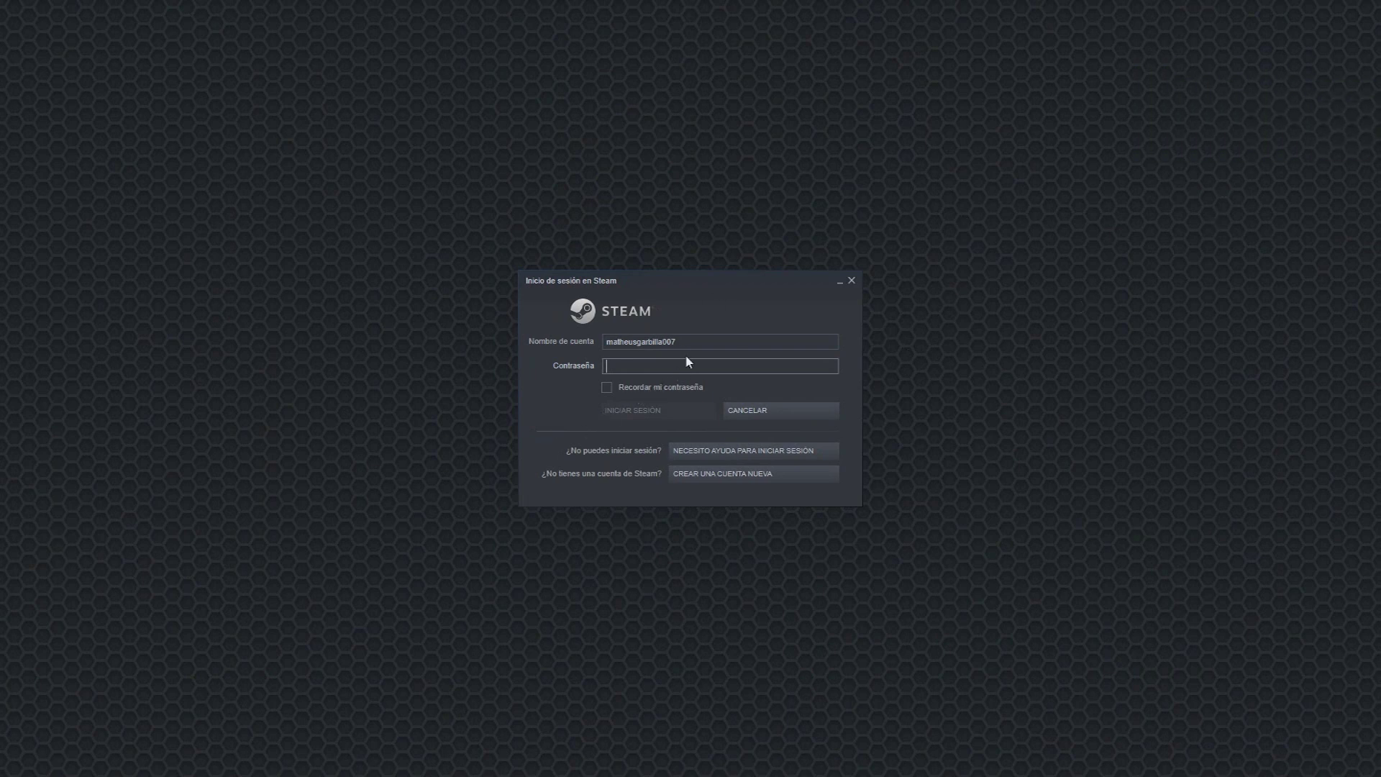
{"action": "type", "text": "****"}
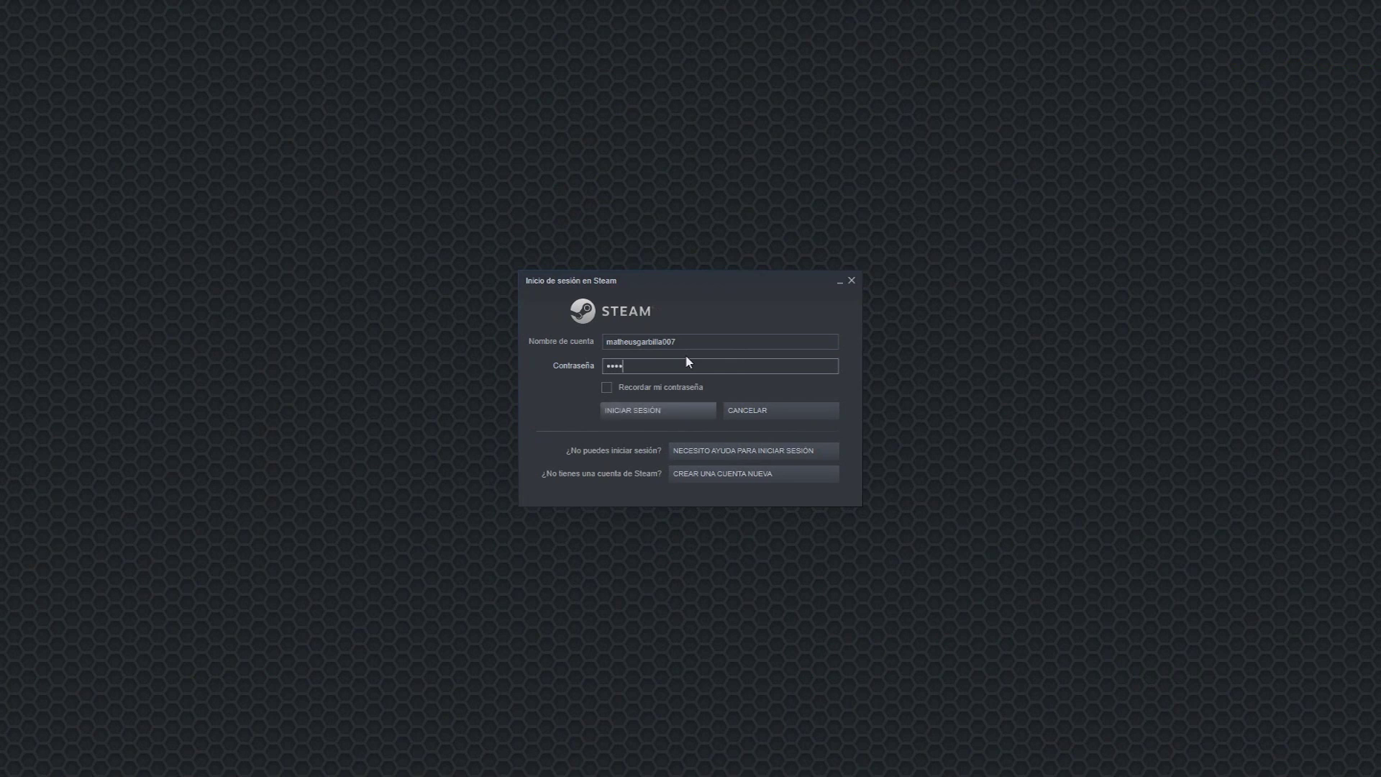
{"action": "type", "text": "****************"}
{"action": "key", "text": "Return"}
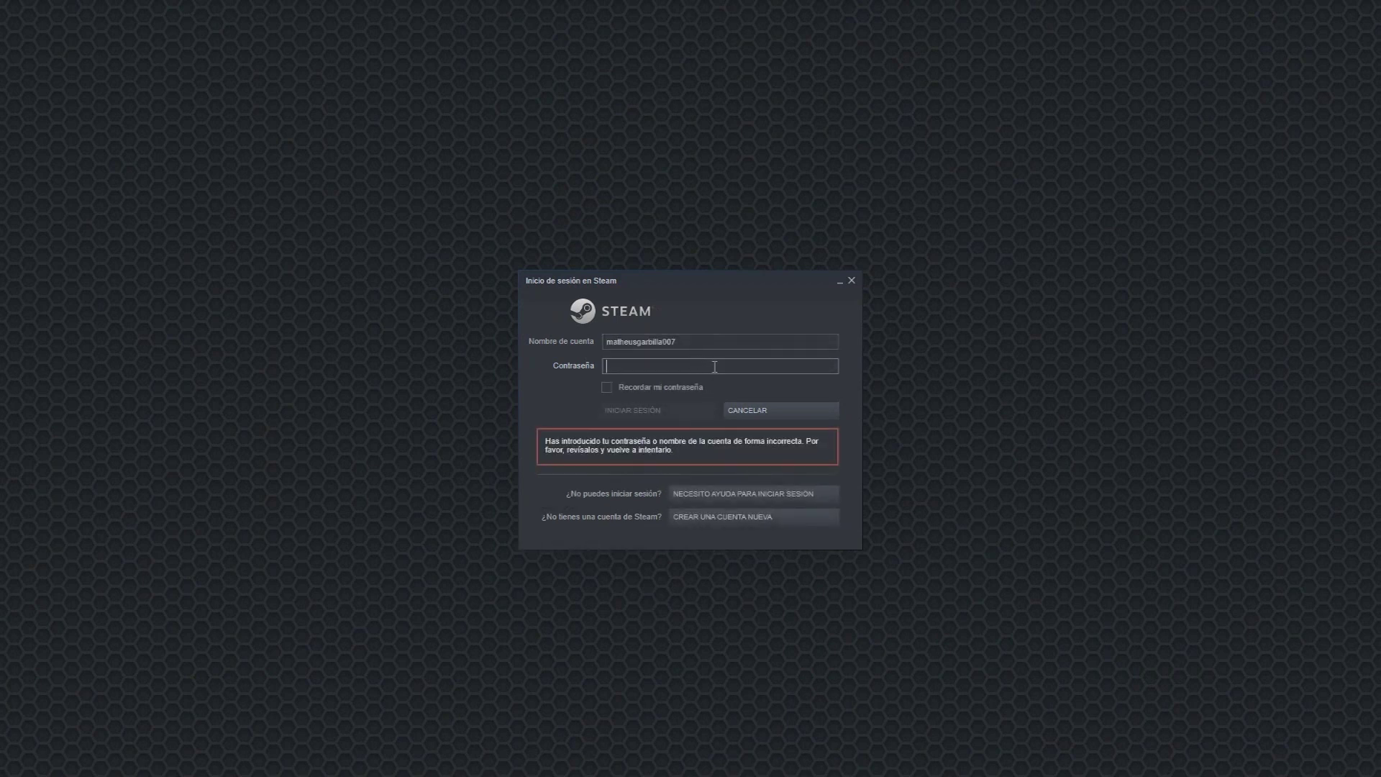
Re-enter the account password in the Steam login dialog and retry signing in several times.
{"action": "type", "text": "***"}
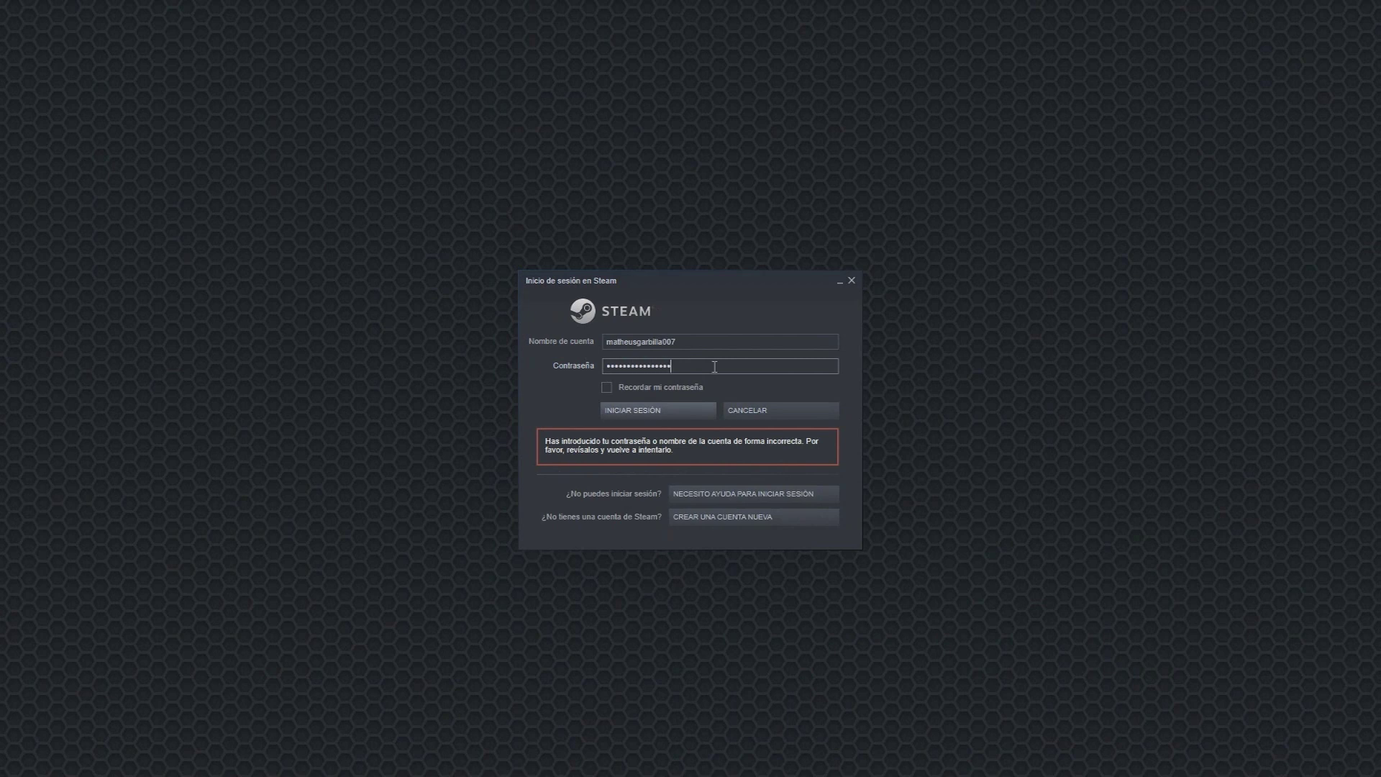
{"action": "type", "text": "*"}
{"action": "key", "text": "Return"}
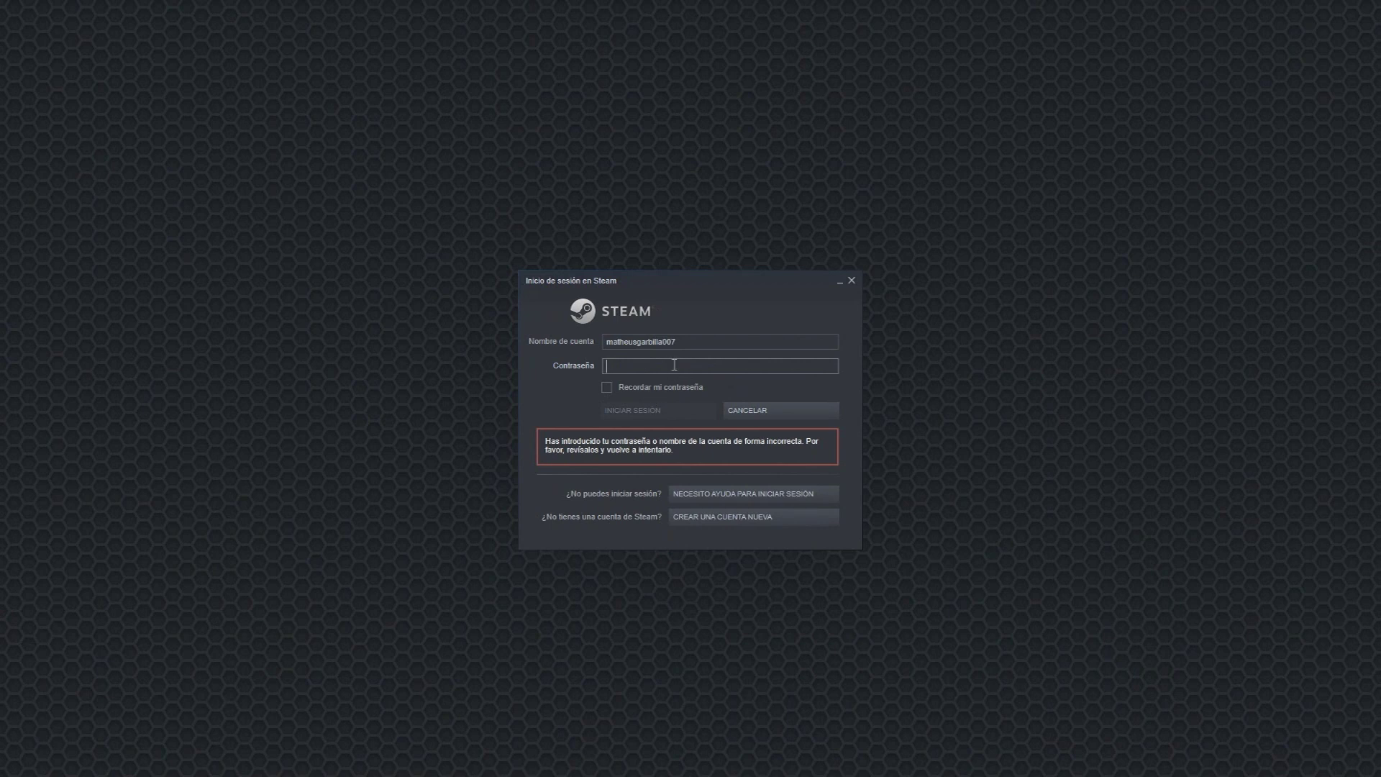
{"action": "type", "text": "***"}
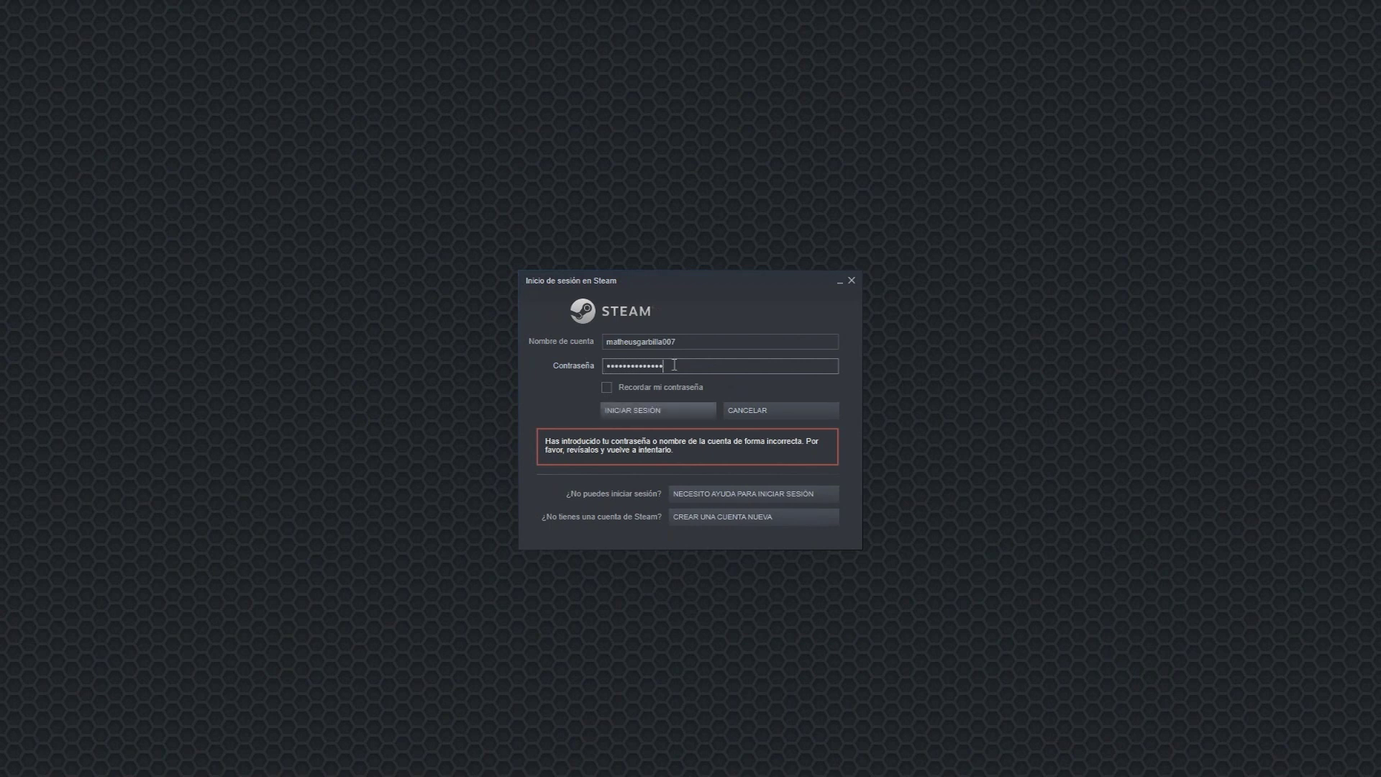
{"action": "type", "text": "*"}
{"action": "key", "text": "Return"}
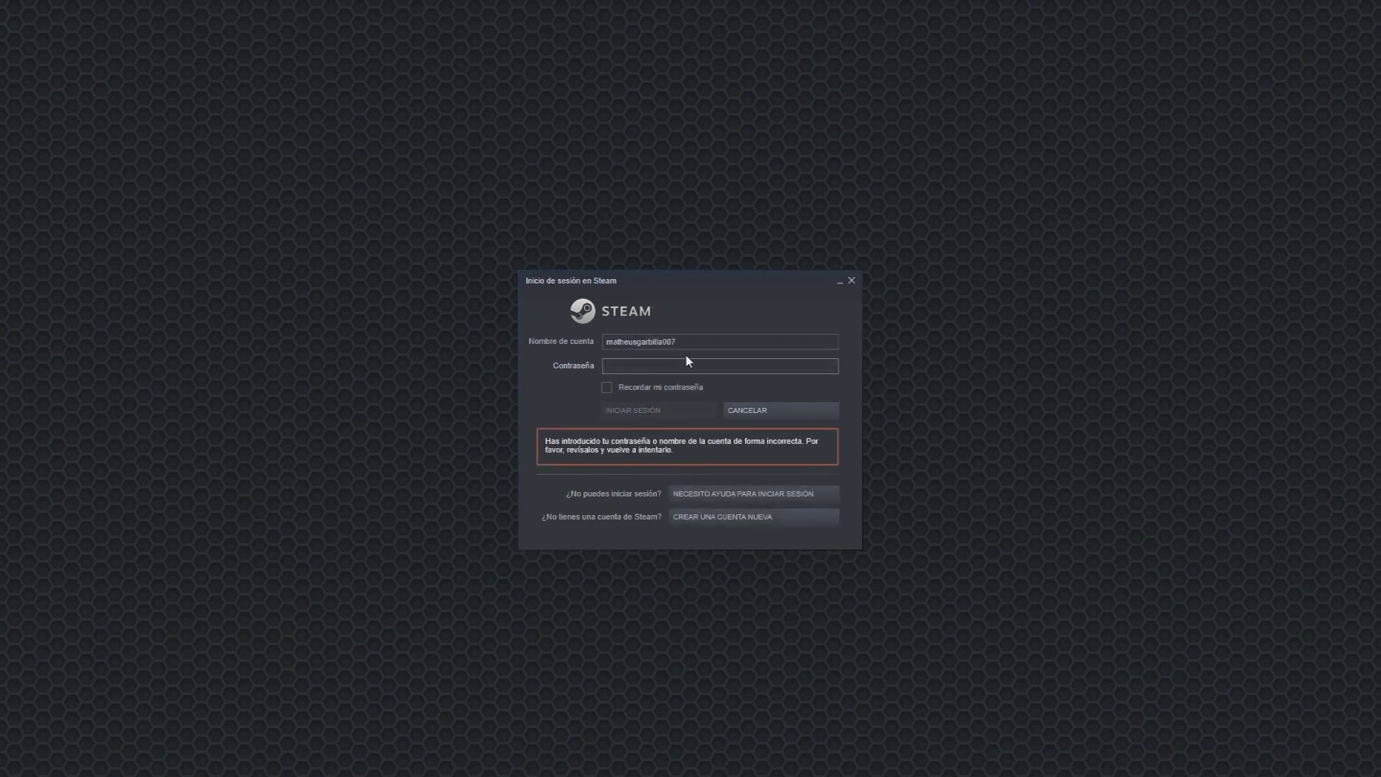
{"action": "type", "text": "********"}
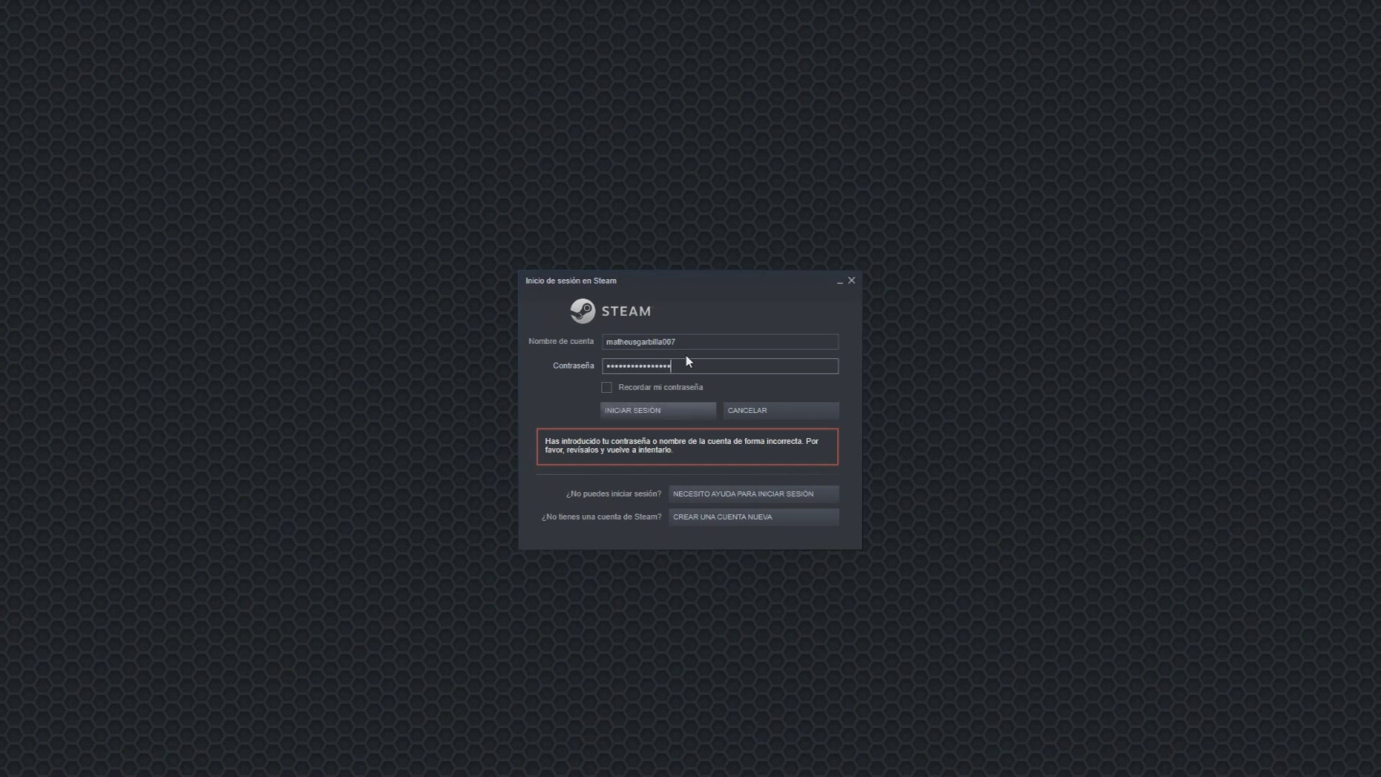
{"action": "type", "text": "*************"}
{"action": "key", "text": "Return"}
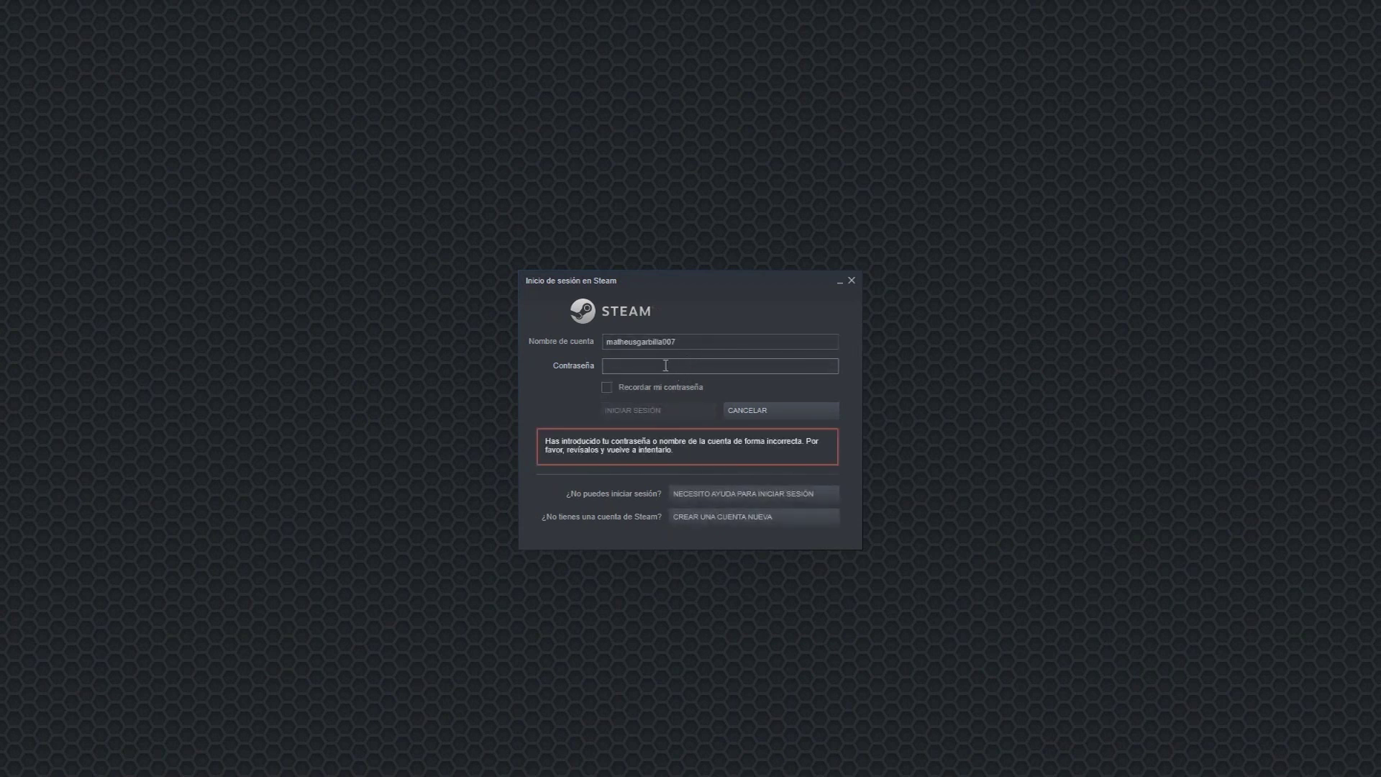
{"action": "type", "text": "***"}
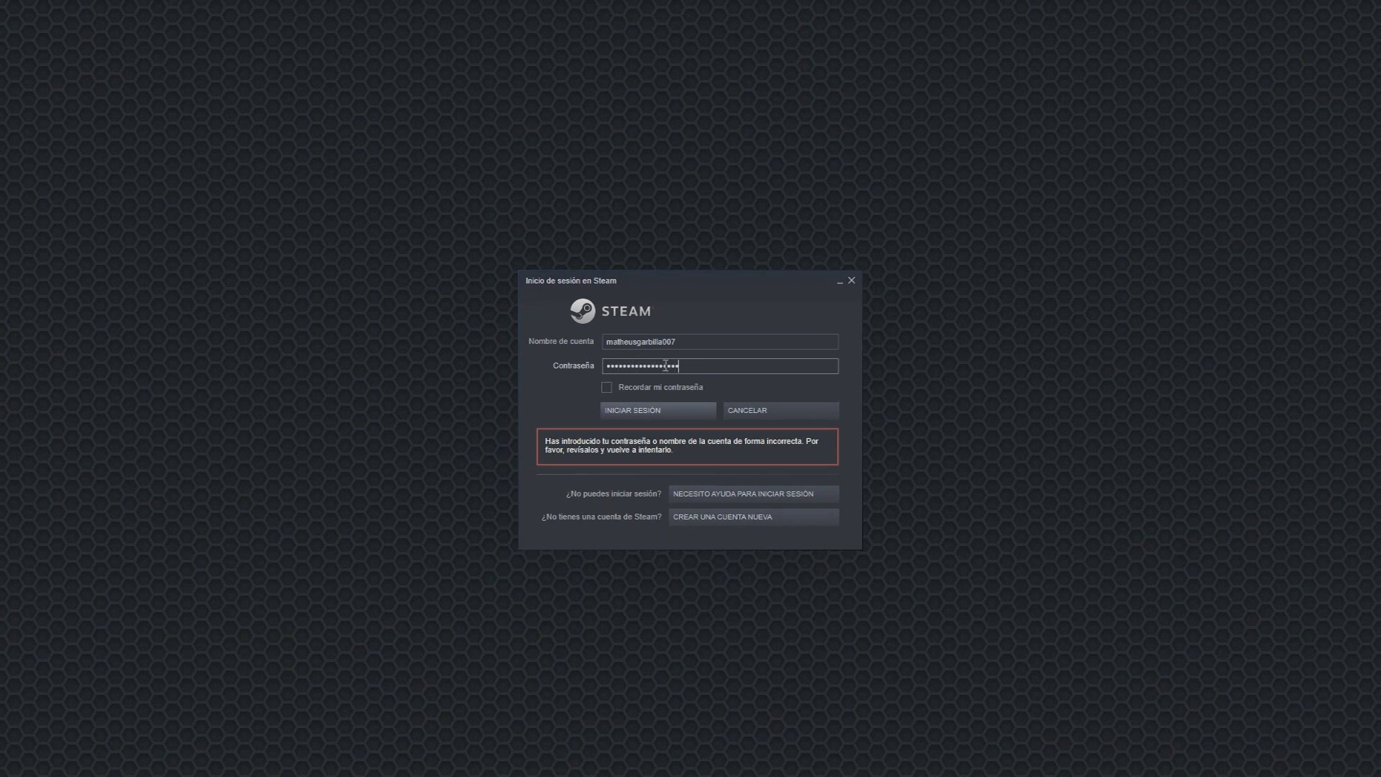
{"action": "key", "text": "Return"}
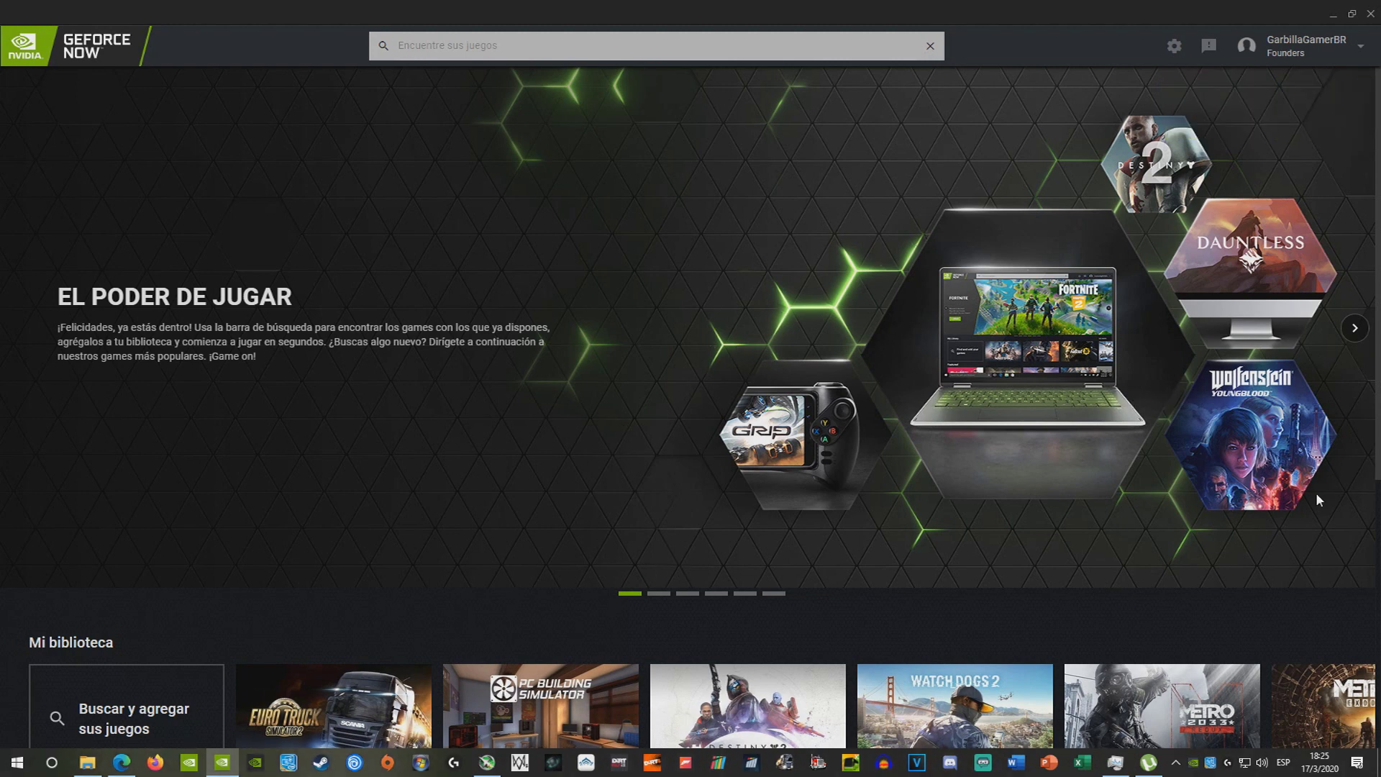
Browse the Mi biblioteca, Free-to-Play and Featured games in GeForce NOW, and open the details of PC Building Simulator.
{"action": "scroll", "coordinate": [1315, 492], "scroll_direction": "down", "scroll_amount": 6}
{"action": "scroll", "coordinate": [697, 489], "scroll_direction": "up", "scroll_amount": 4}
{"action": "scroll", "coordinate": [697, 489], "scroll_direction": "down", "scroll_amount": 4}
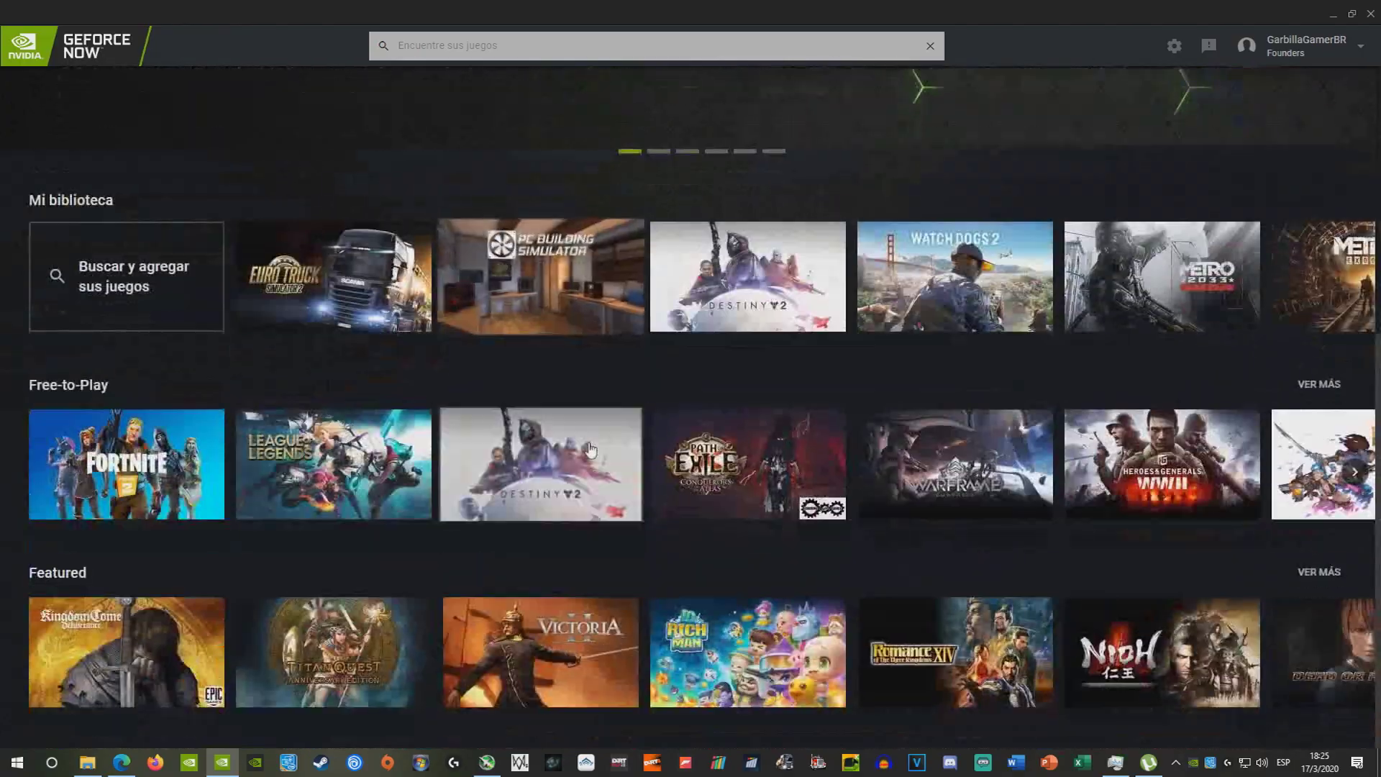
{"action": "scroll", "coordinate": [697, 488], "scroll_direction": "up", "scroll_amount": 5}
{"action": "scroll", "coordinate": [697, 504], "scroll_direction": "down", "scroll_amount": 4}
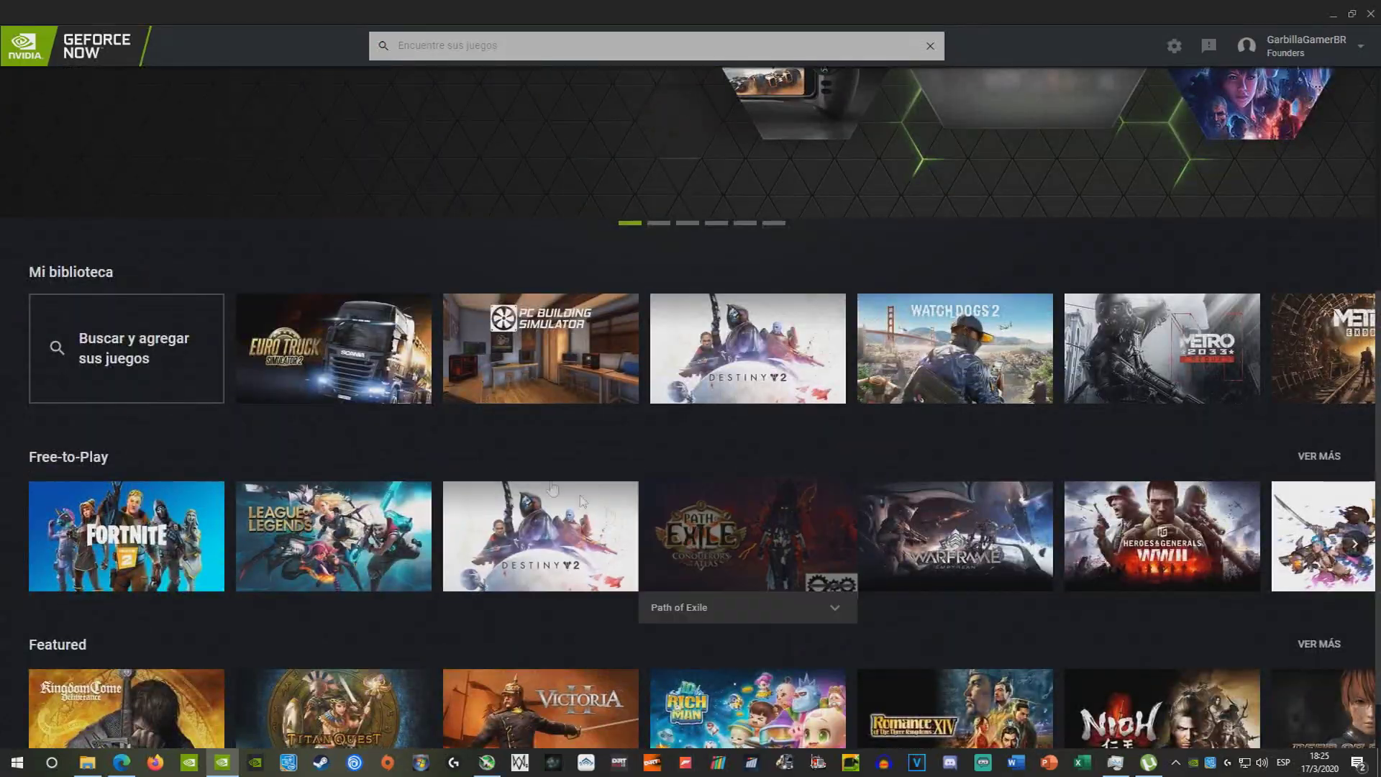
{"action": "scroll", "coordinate": [426, 566], "scroll_direction": "up", "scroll_amount": 5}
{"action": "scroll", "coordinate": [426, 567], "scroll_direction": "down", "scroll_amount": 5}
{"action": "left_click", "coordinate": [547, 359]}
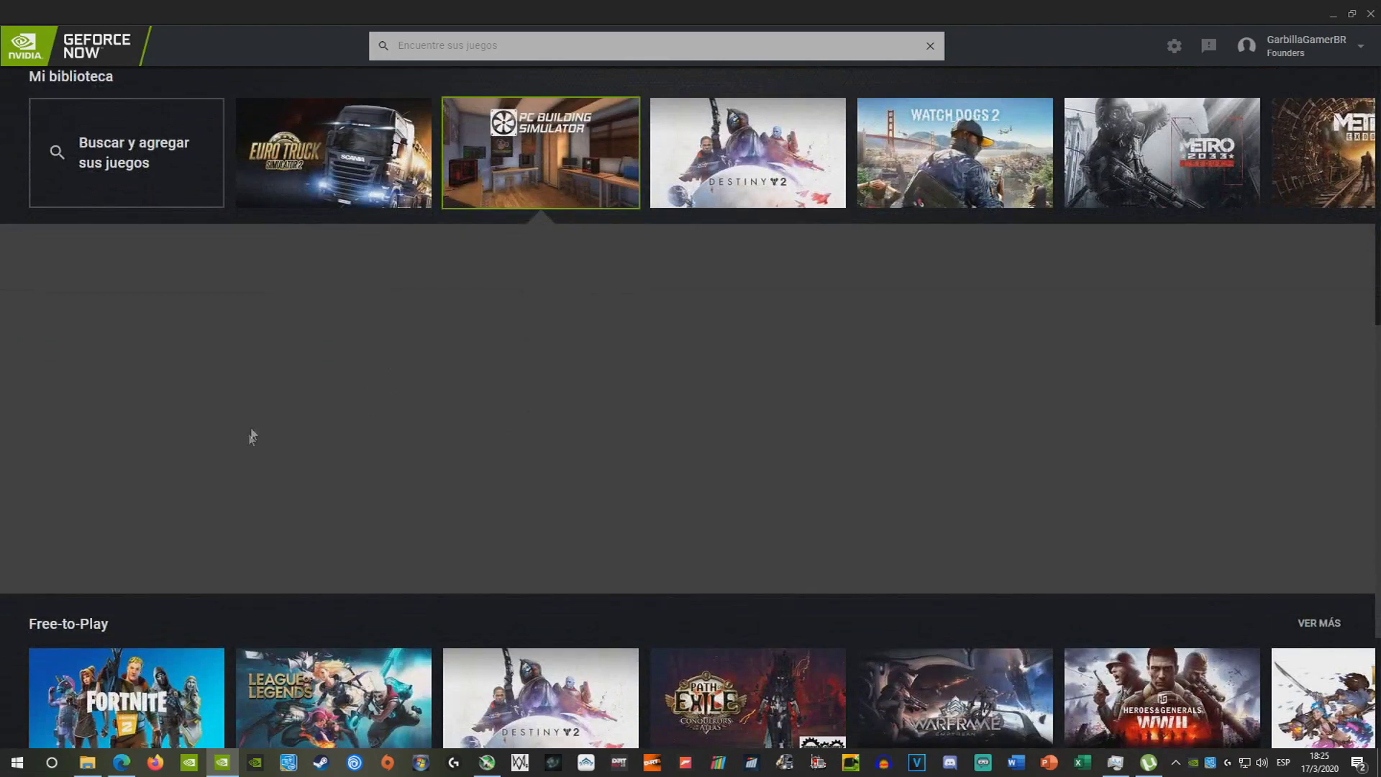
Examine PC Building Simulator's description, developer, release date and Steam requirement, and return to the start of the home page.
{"action": "scroll", "coordinate": [557, 563], "scroll_direction": "down", "scroll_amount": 3}
{"action": "scroll", "coordinate": [557, 563], "scroll_direction": "up", "scroll_amount": 10}
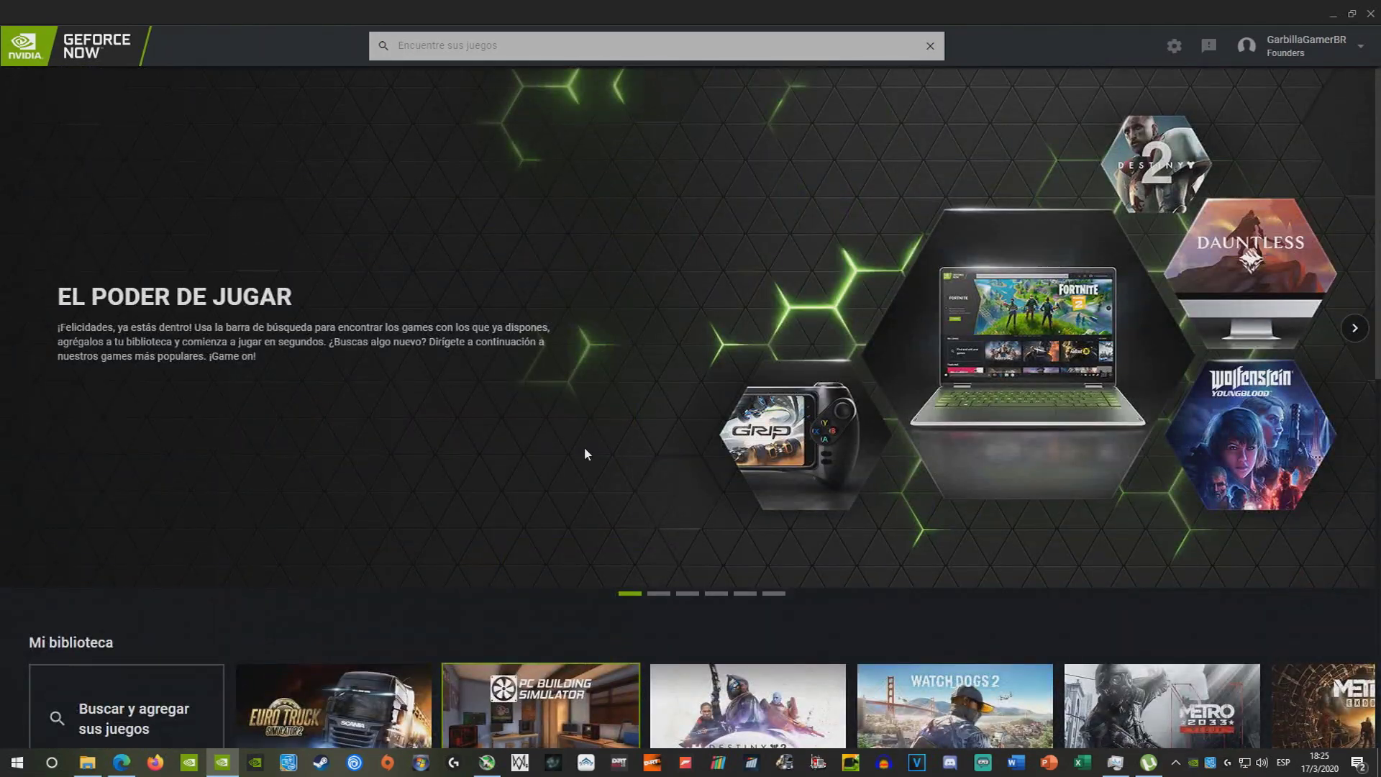
{"action": "scroll", "coordinate": [586, 453], "scroll_direction": "down", "scroll_amount": 8}
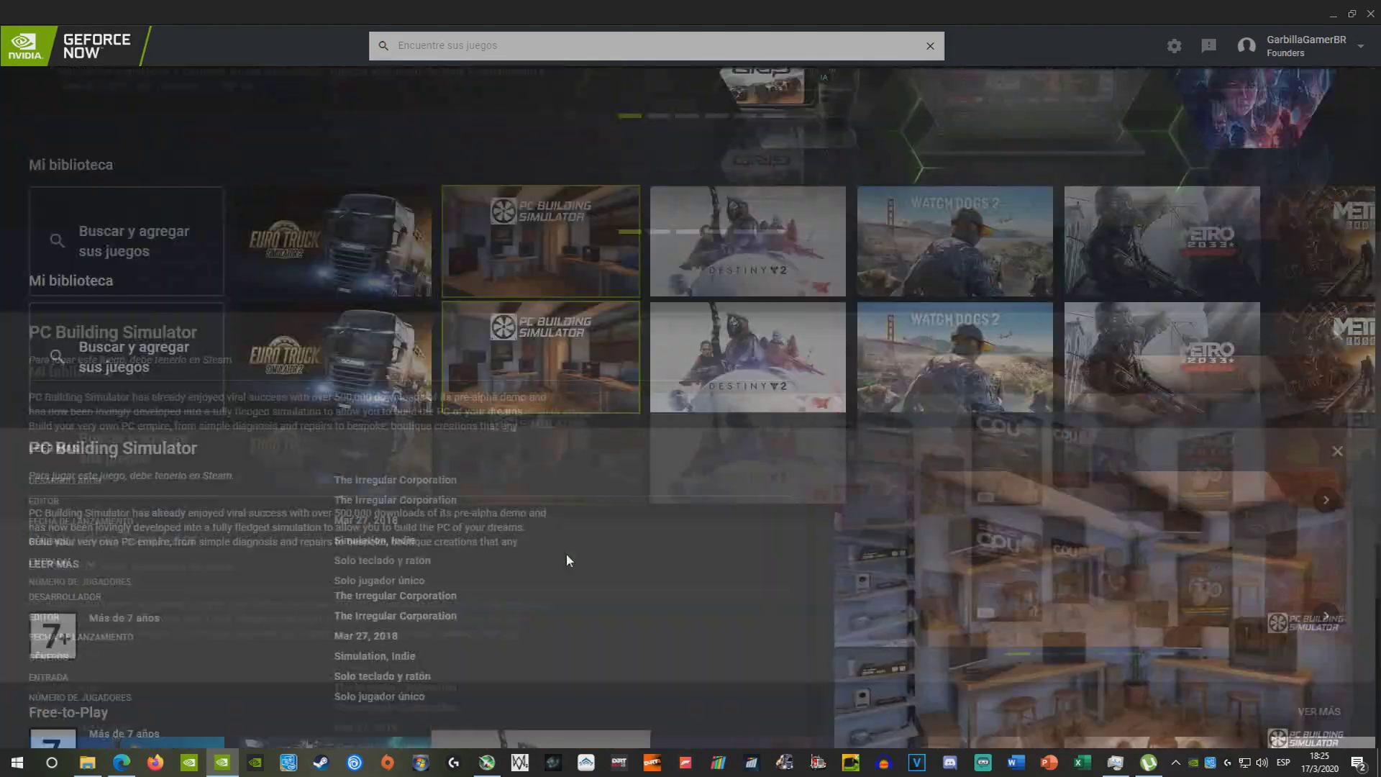
{"action": "scroll", "coordinate": [565, 561], "scroll_direction": "down", "scroll_amount": 1}
{"action": "scroll", "coordinate": [559, 567], "scroll_direction": "up", "scroll_amount": 8}
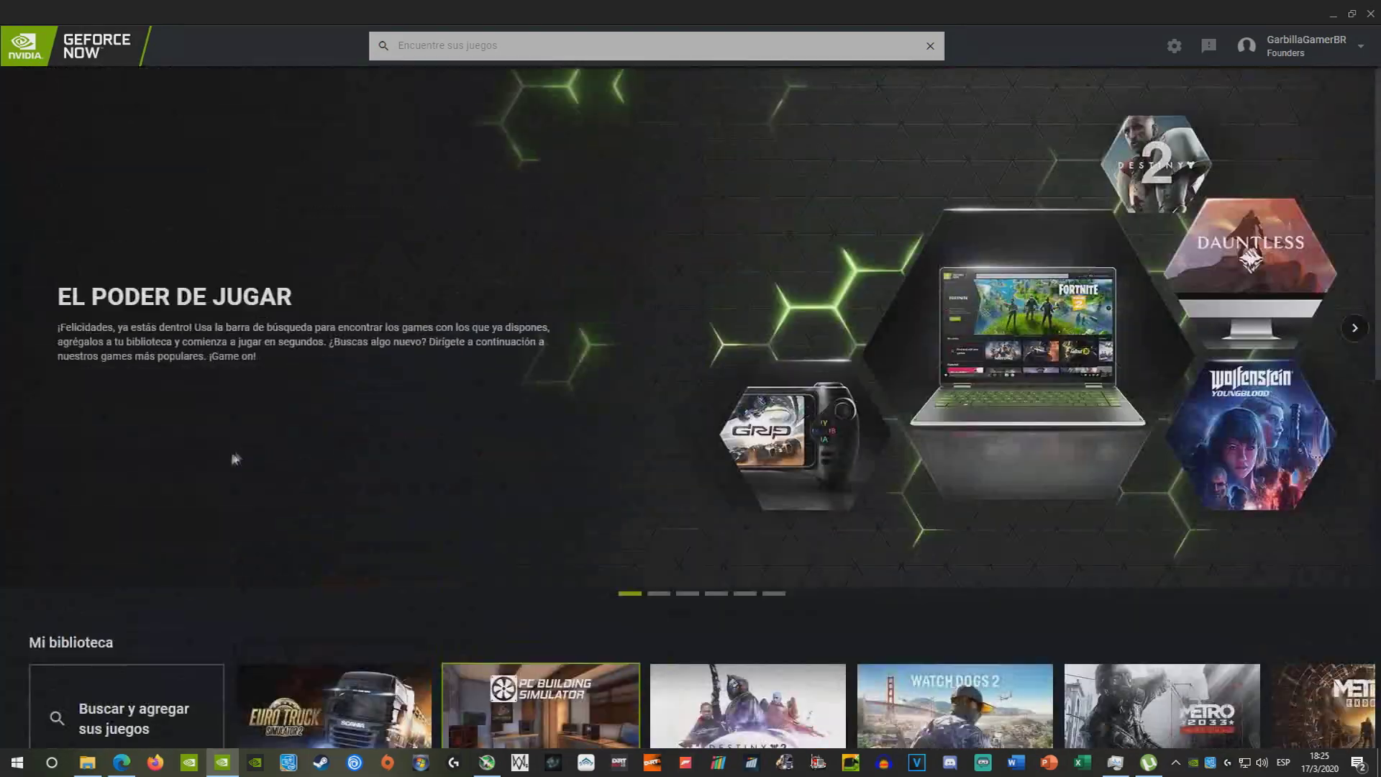
{"action": "scroll", "coordinate": [476, 557], "scroll_direction": "down", "scroll_amount": 5}
{"action": "scroll", "coordinate": [476, 557], "scroll_direction": "up", "scroll_amount": 5}
{"action": "scroll", "coordinate": [809, 347], "scroll_direction": "down", "scroll_amount": 10}
{"action": "scroll", "coordinate": [824, 502], "scroll_direction": "up", "scroll_amount": 6}
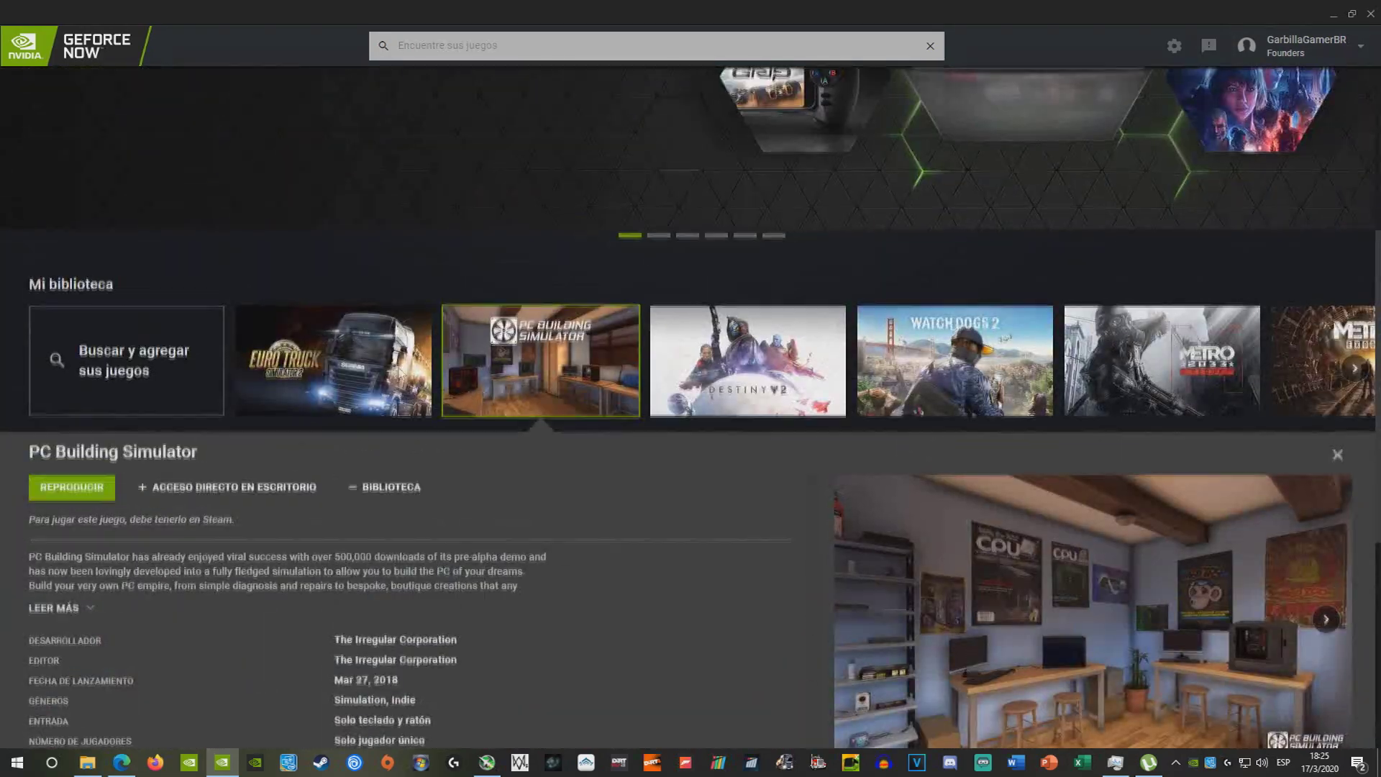
{"action": "scroll", "coordinate": [824, 501], "scroll_direction": "down", "scroll_amount": 4}
{"action": "scroll", "coordinate": [823, 502], "scroll_direction": "down", "scroll_amount": 2}
{"action": "scroll", "coordinate": [517, 497], "scroll_direction": "up", "scroll_amount": 10}
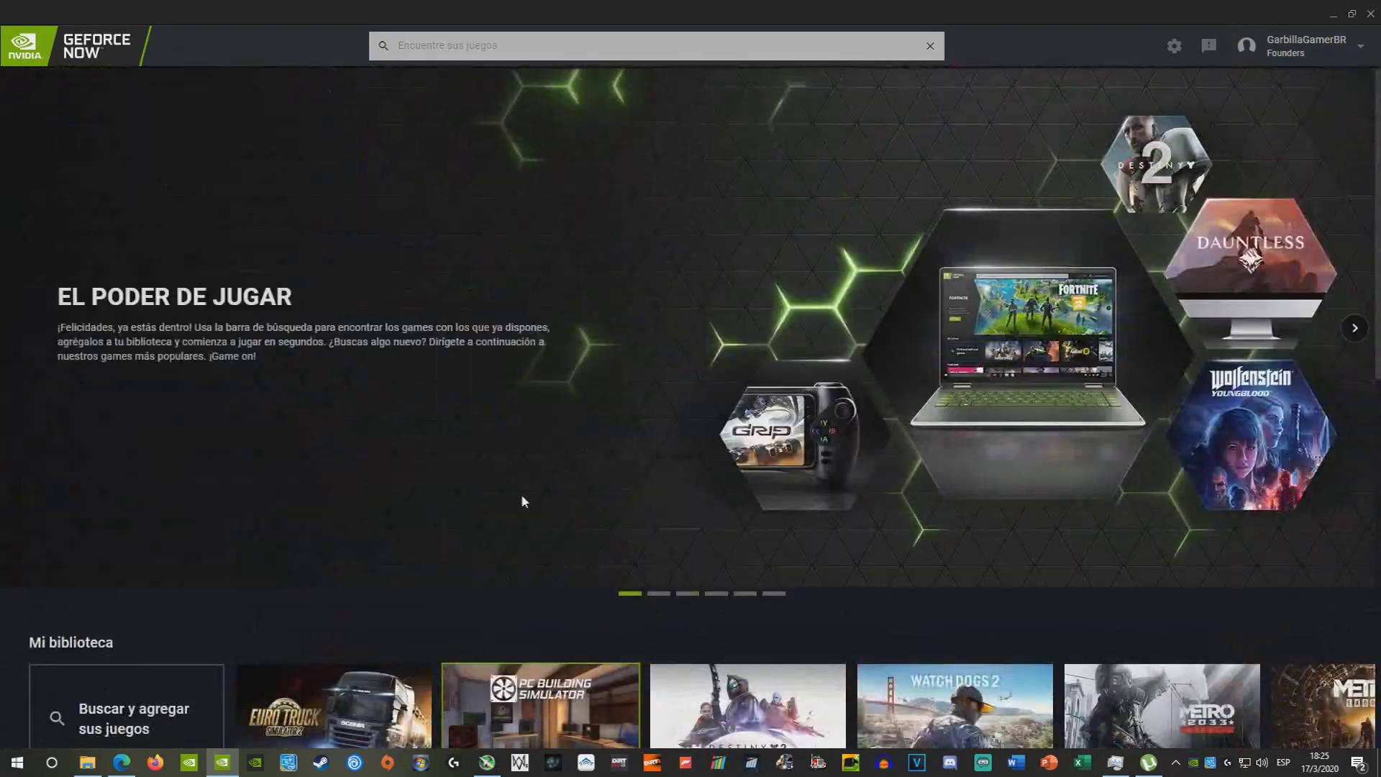
{"action": "scroll", "coordinate": [518, 508], "scroll_direction": "down", "scroll_amount": 5}
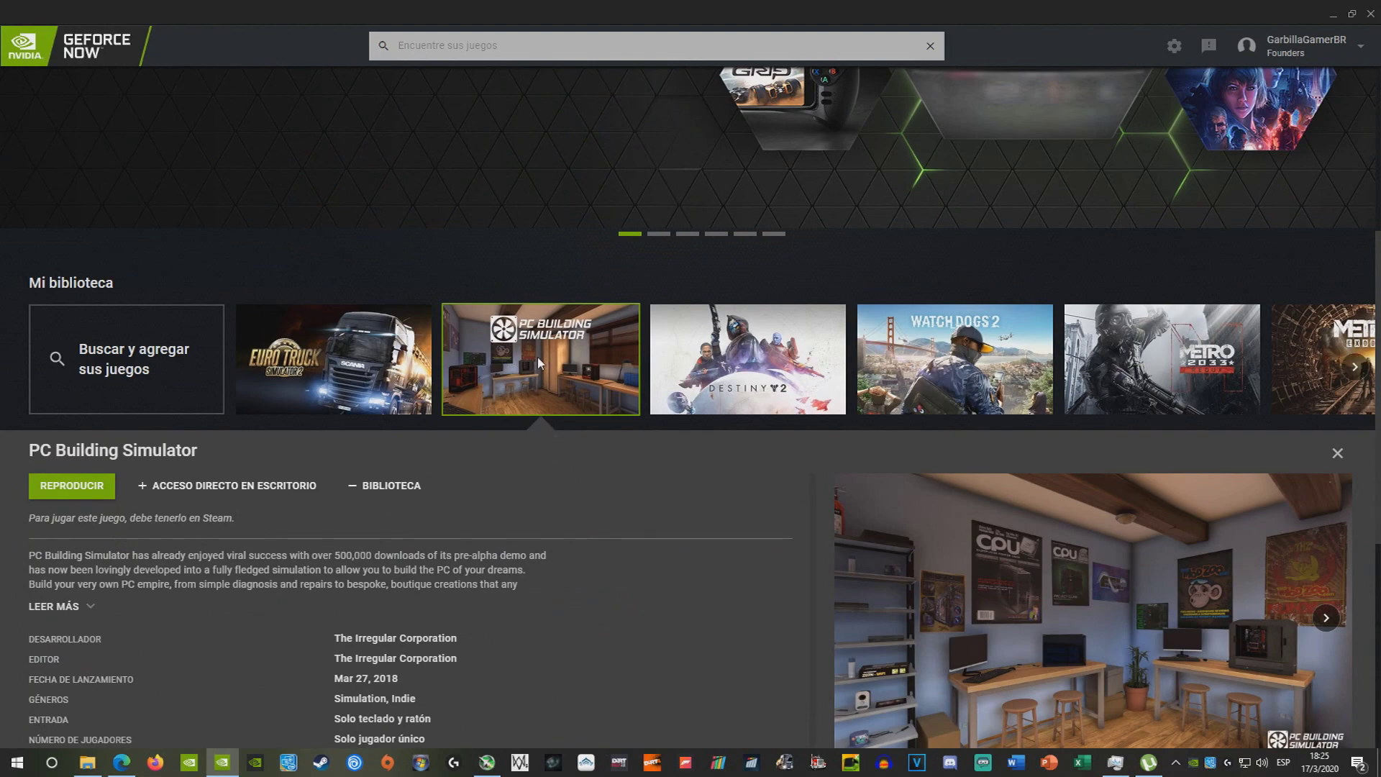
{"action": "scroll", "coordinate": [524, 409], "scroll_direction": "down", "scroll_amount": 2}
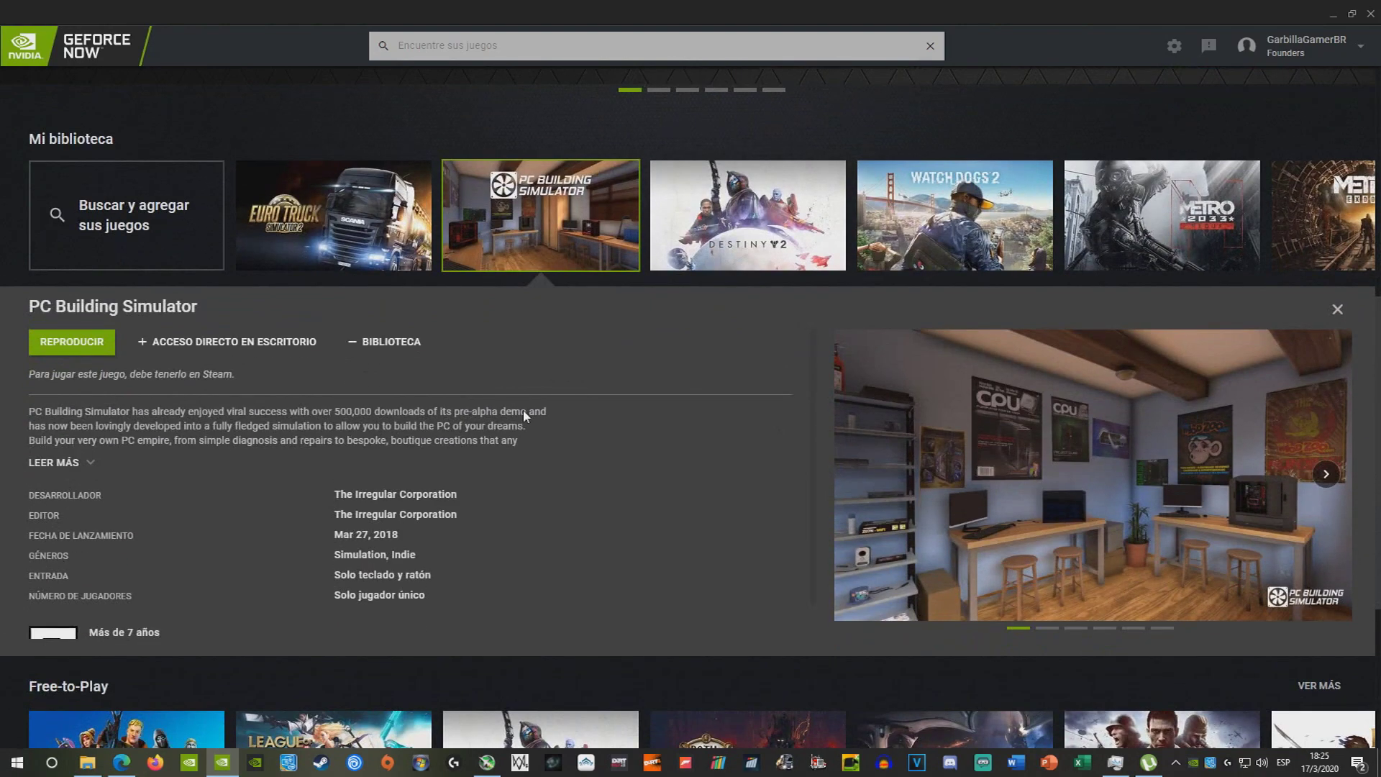
{"action": "scroll", "coordinate": [523, 414], "scroll_direction": "up", "scroll_amount": 4}
{"action": "scroll", "coordinate": [523, 415], "scroll_direction": "down", "scroll_amount": 5}
{"action": "scroll", "coordinate": [532, 388], "scroll_direction": "up", "scroll_amount": 3}
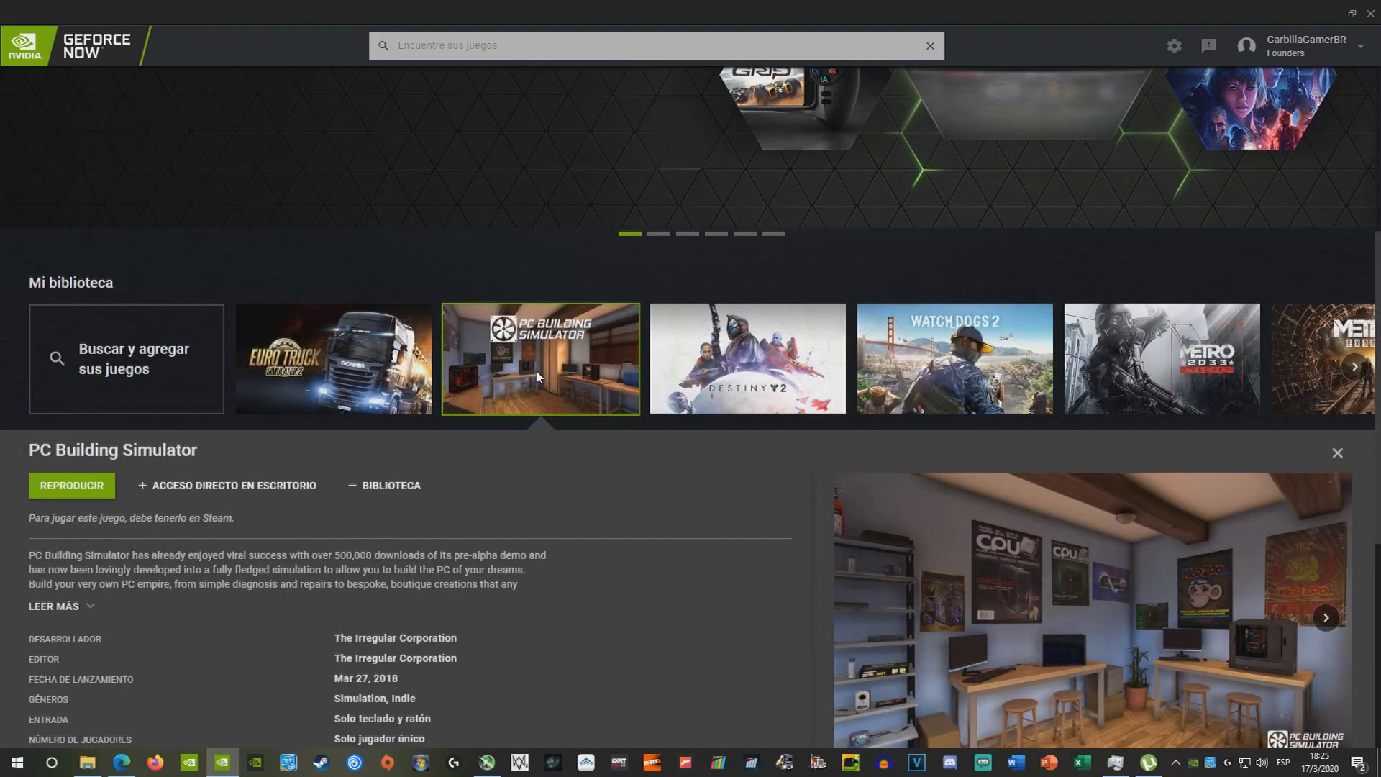
{"action": "scroll", "coordinate": [537, 375], "scroll_direction": "down", "scroll_amount": 4}
{"action": "scroll", "coordinate": [537, 374], "scroll_direction": "up", "scroll_amount": 4}
{"action": "scroll", "coordinate": [538, 374], "scroll_direction": "down", "scroll_amount": 1}
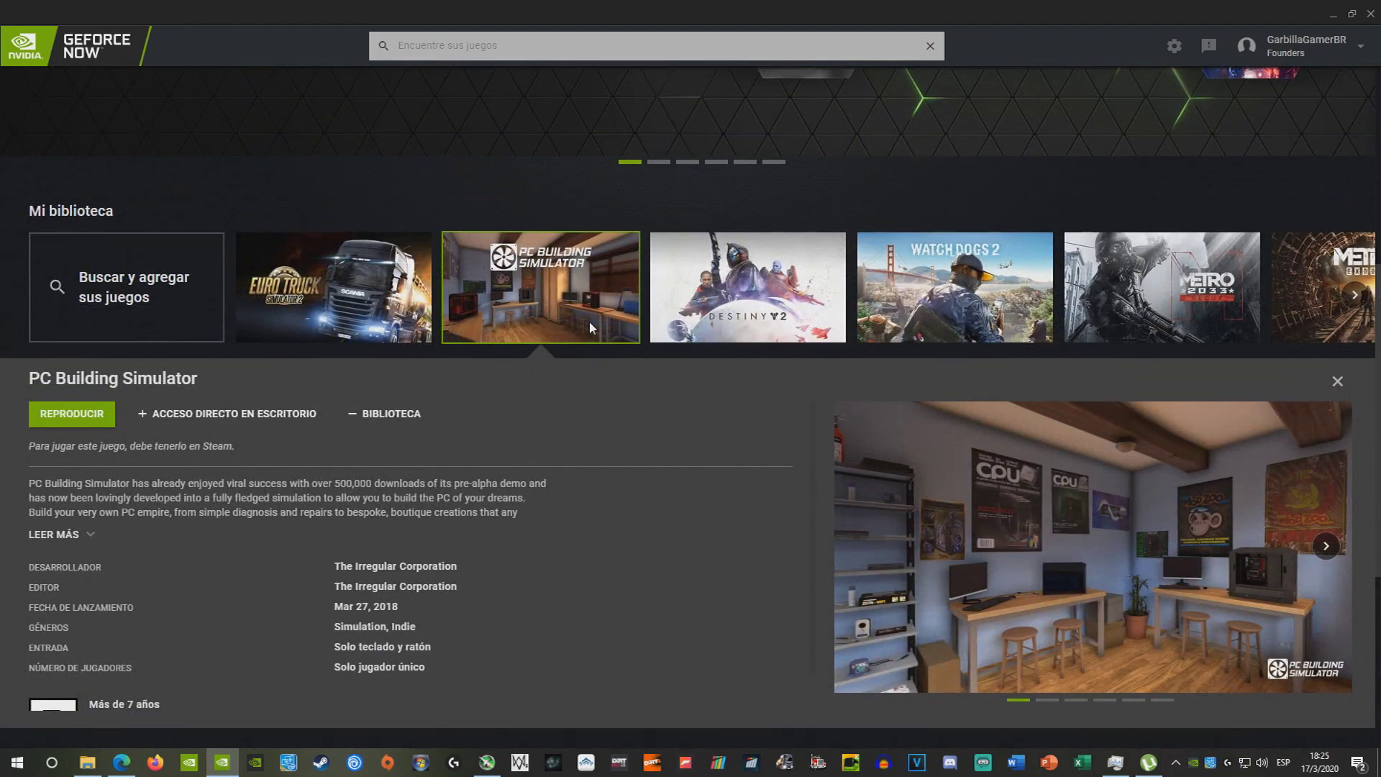